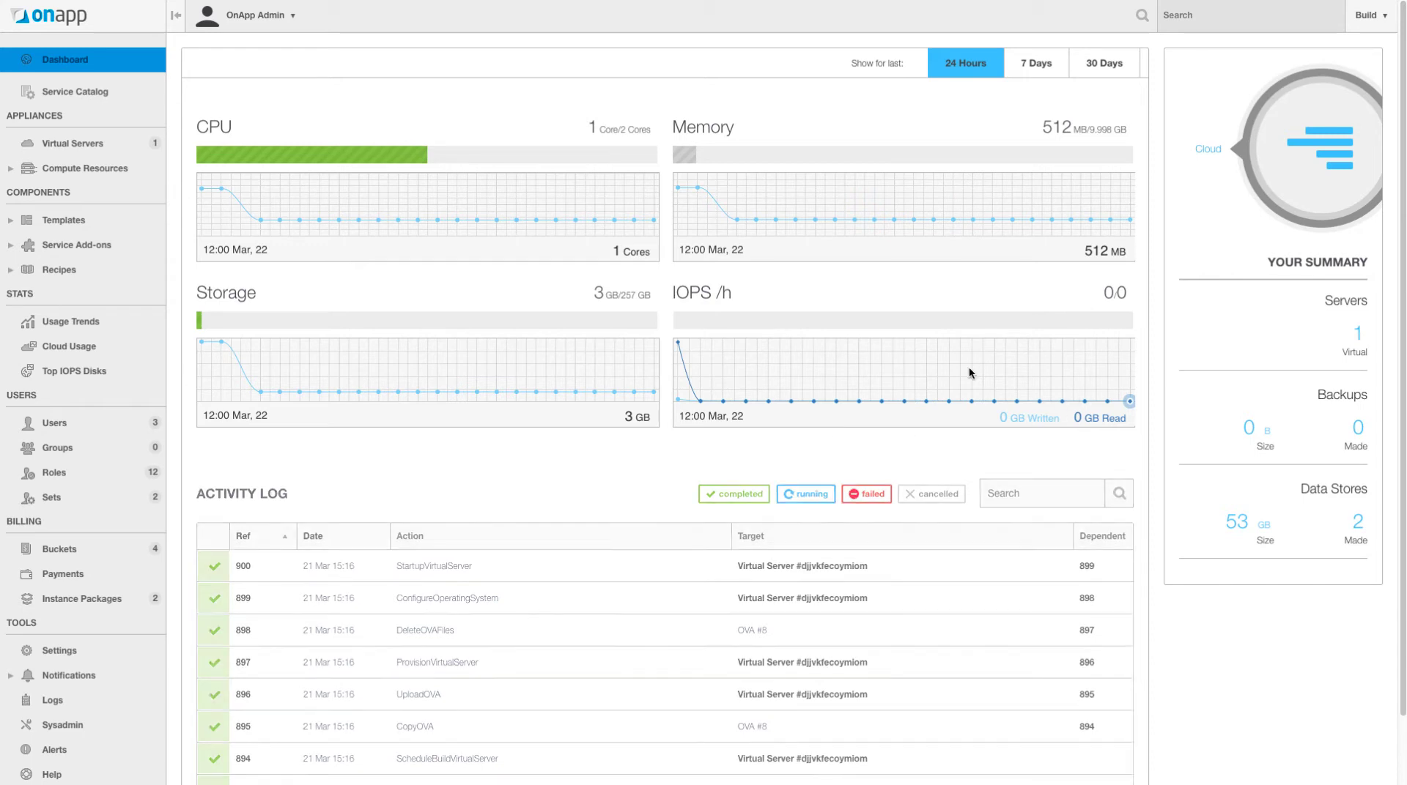
# - Open the Users list and bring up the action menu for the vCenter User account
pyautogui.scroll(-1, 644, 428)
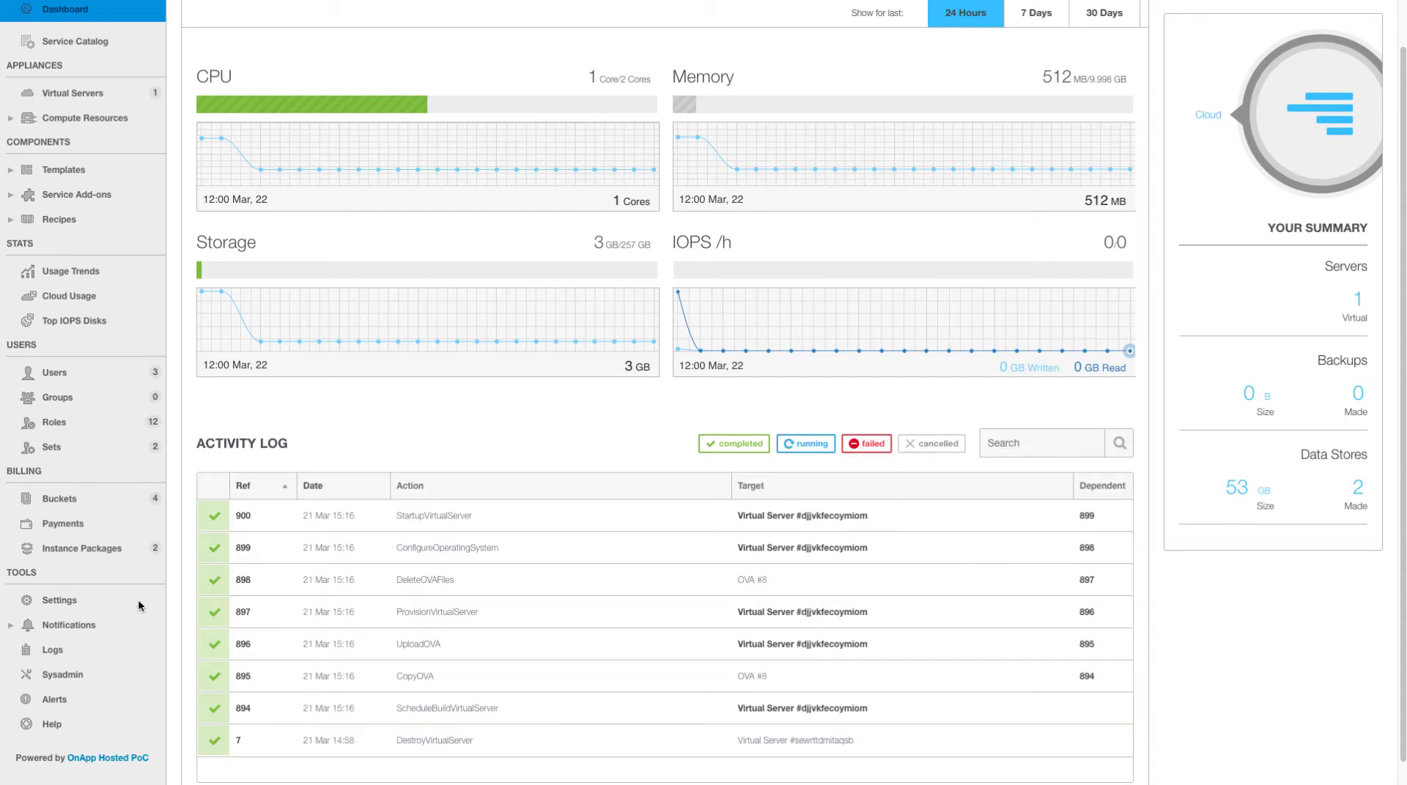
pyautogui.scroll(2, 408, 515)
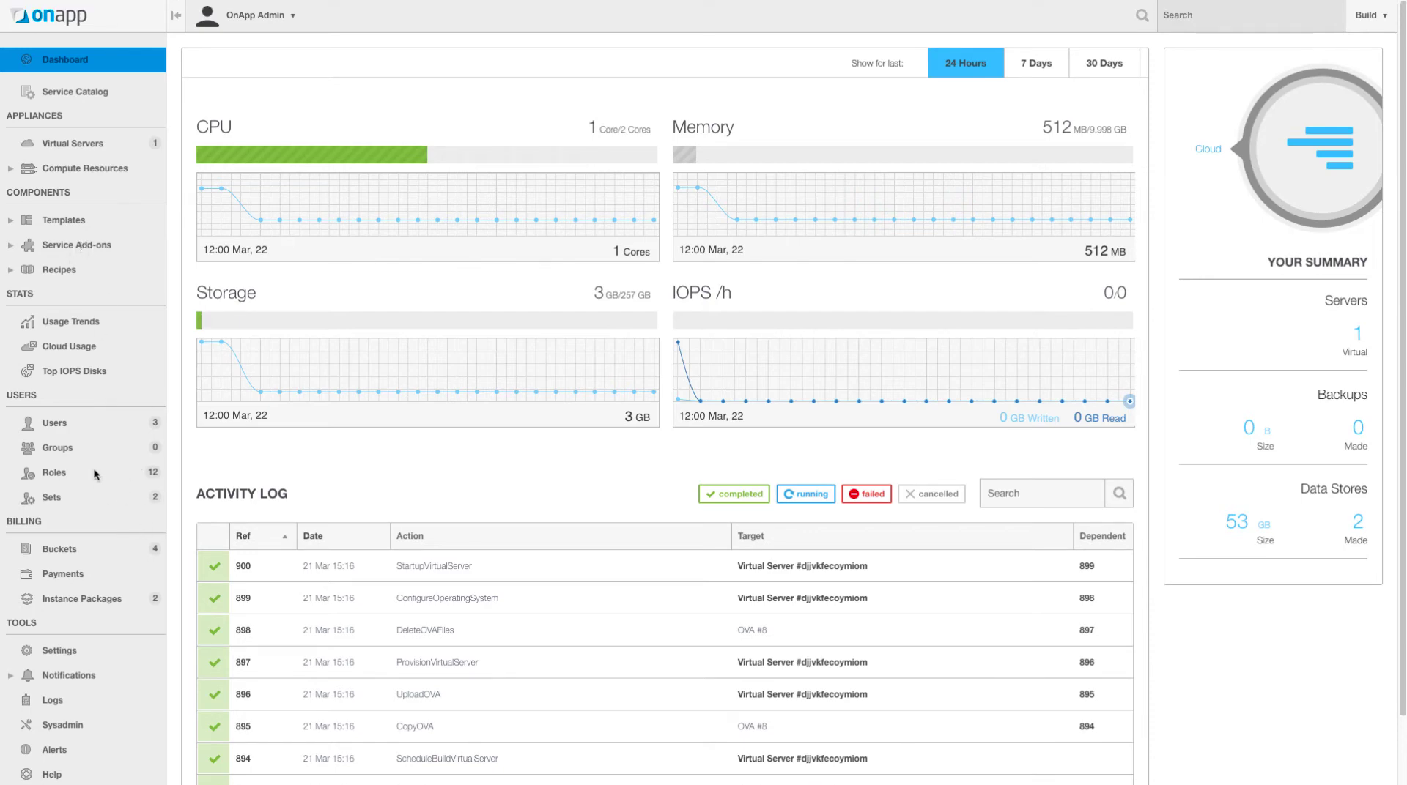
pyautogui.click(59, 425)
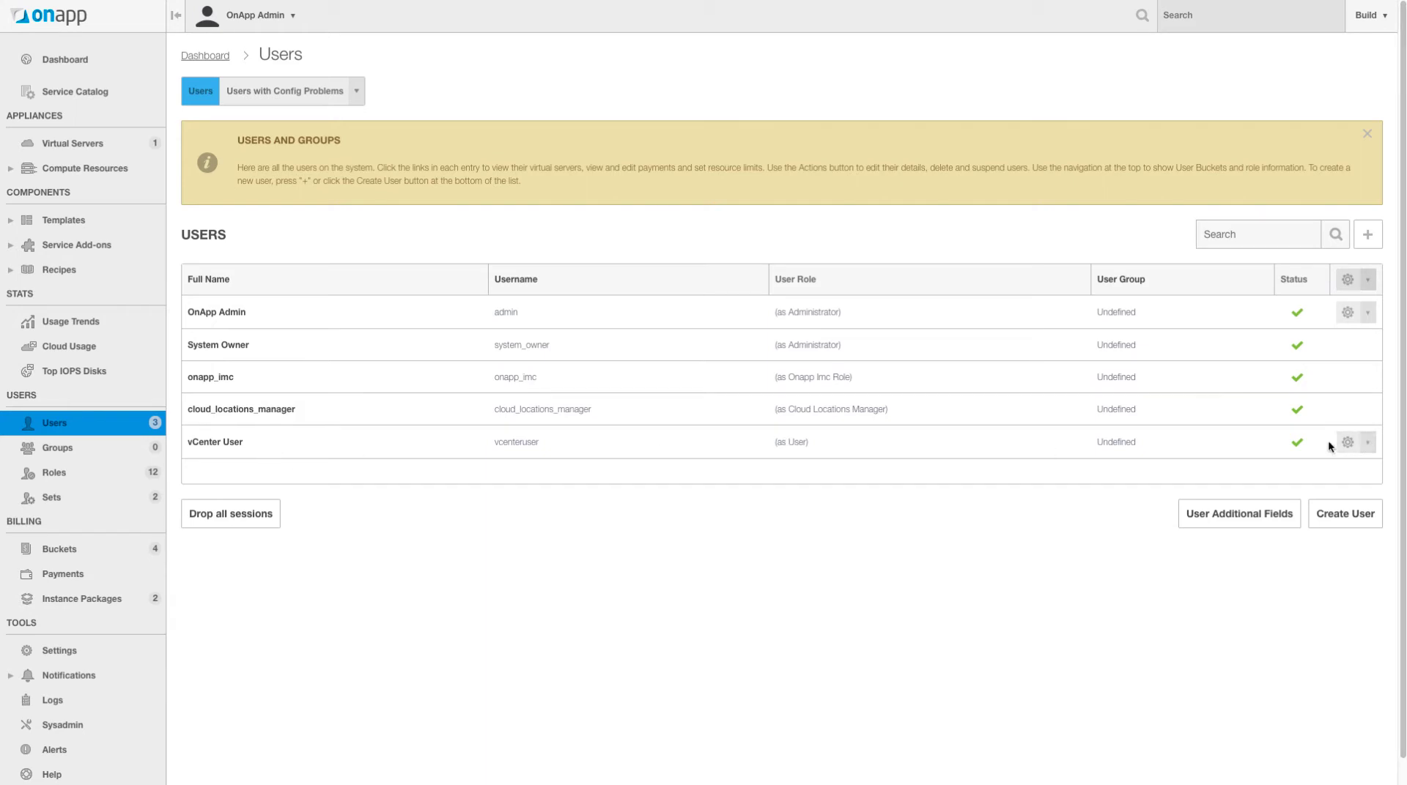
pyautogui.click(1367, 442)
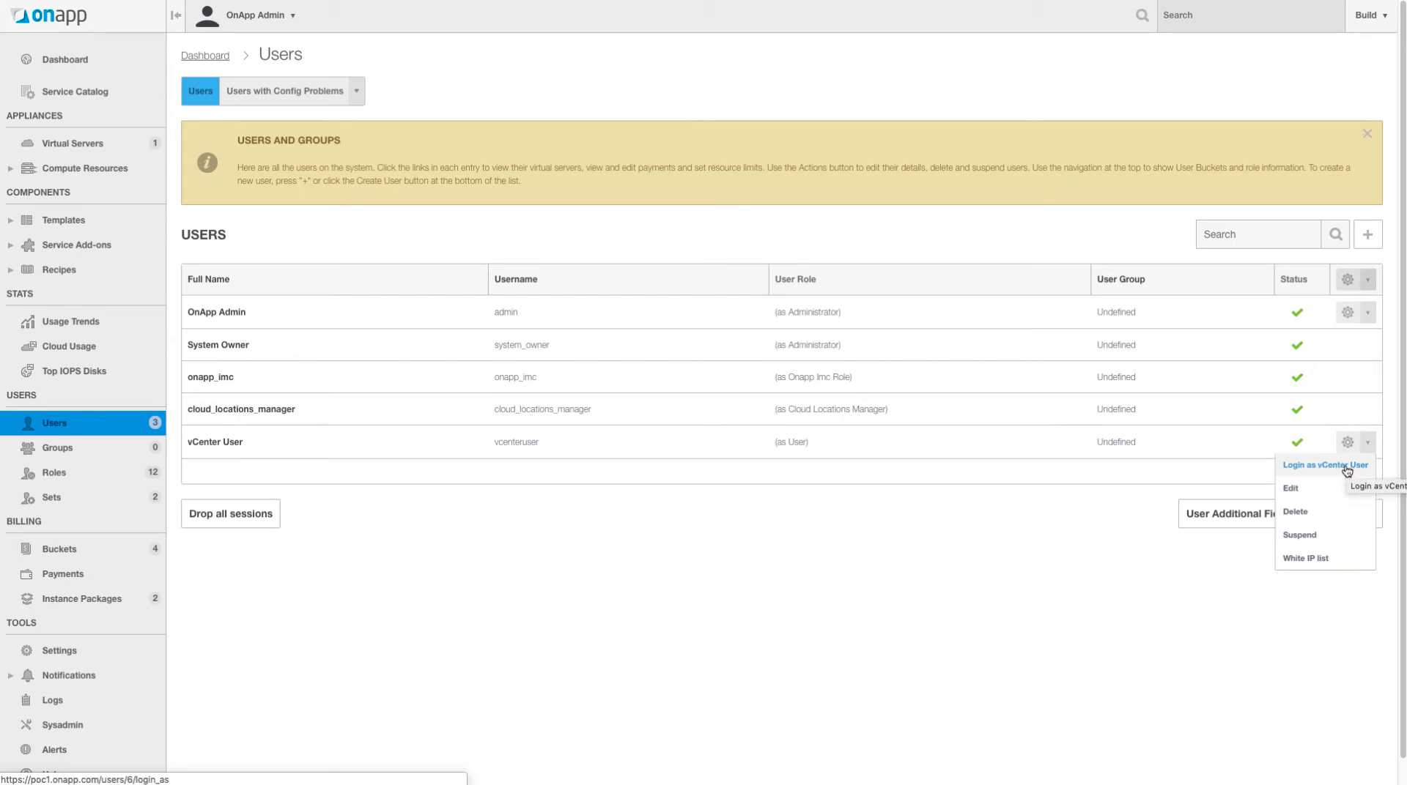
# - Log in as vCenter User to see its dashboard, then go back to the admin area
pyautogui.click(1346, 469)
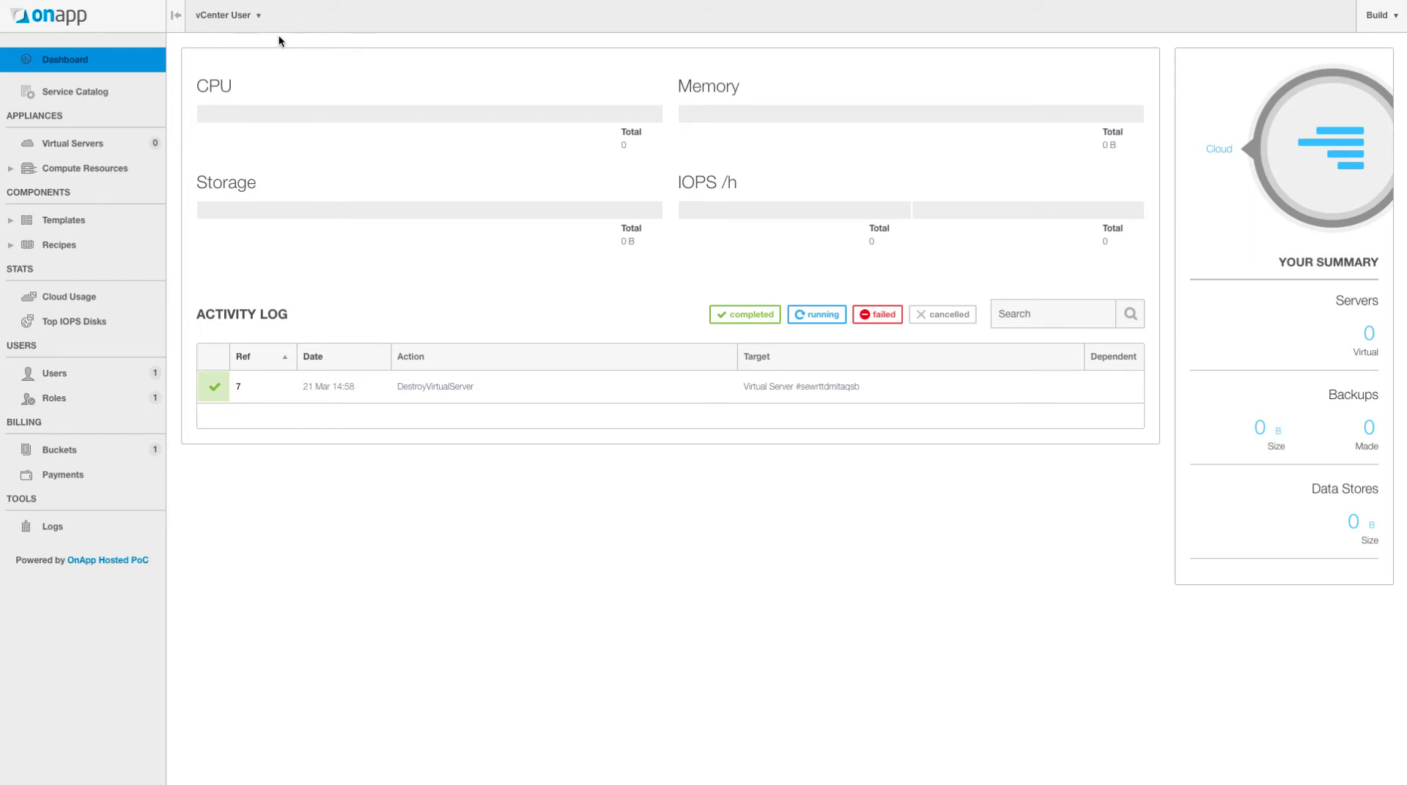
pyautogui.click(250, 16)
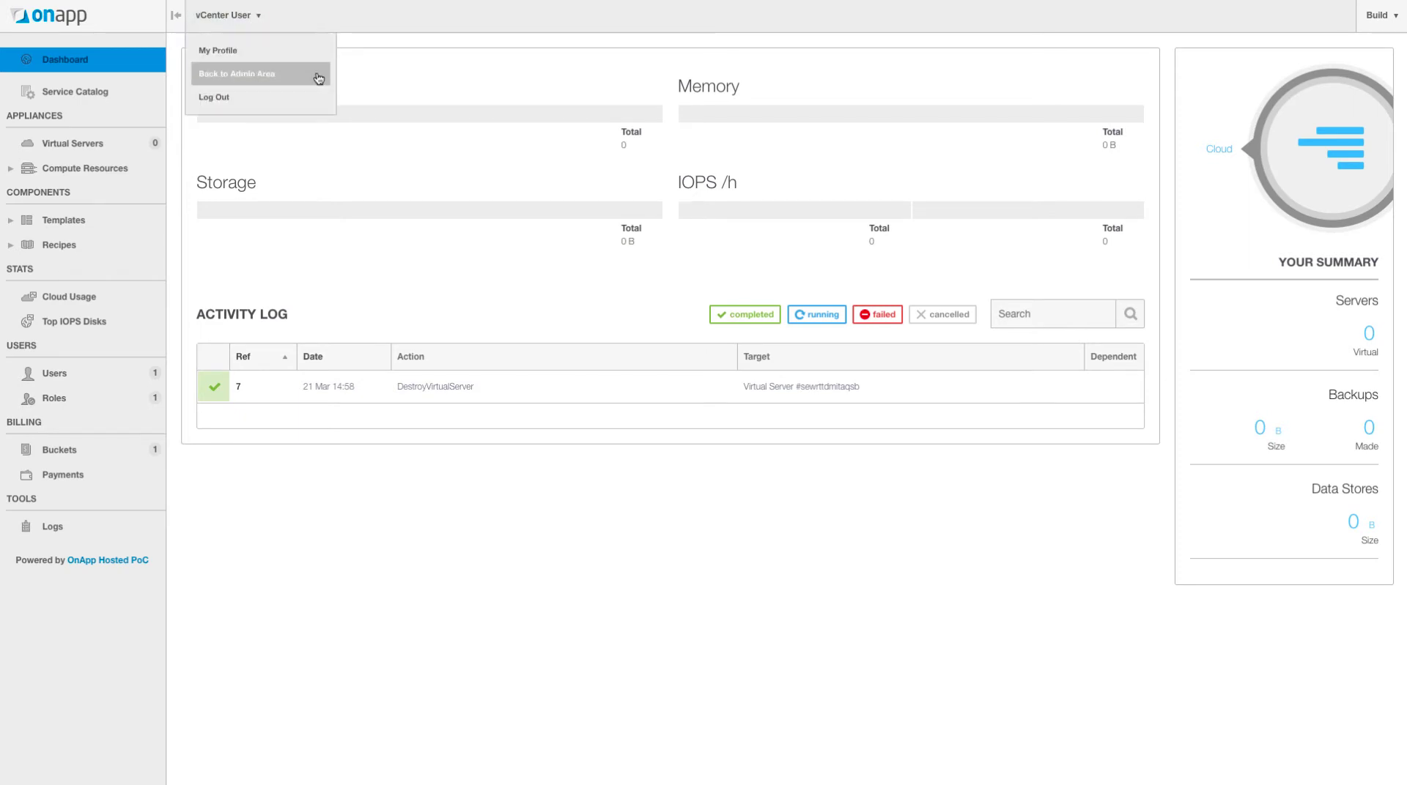
pyautogui.click(262, 79)
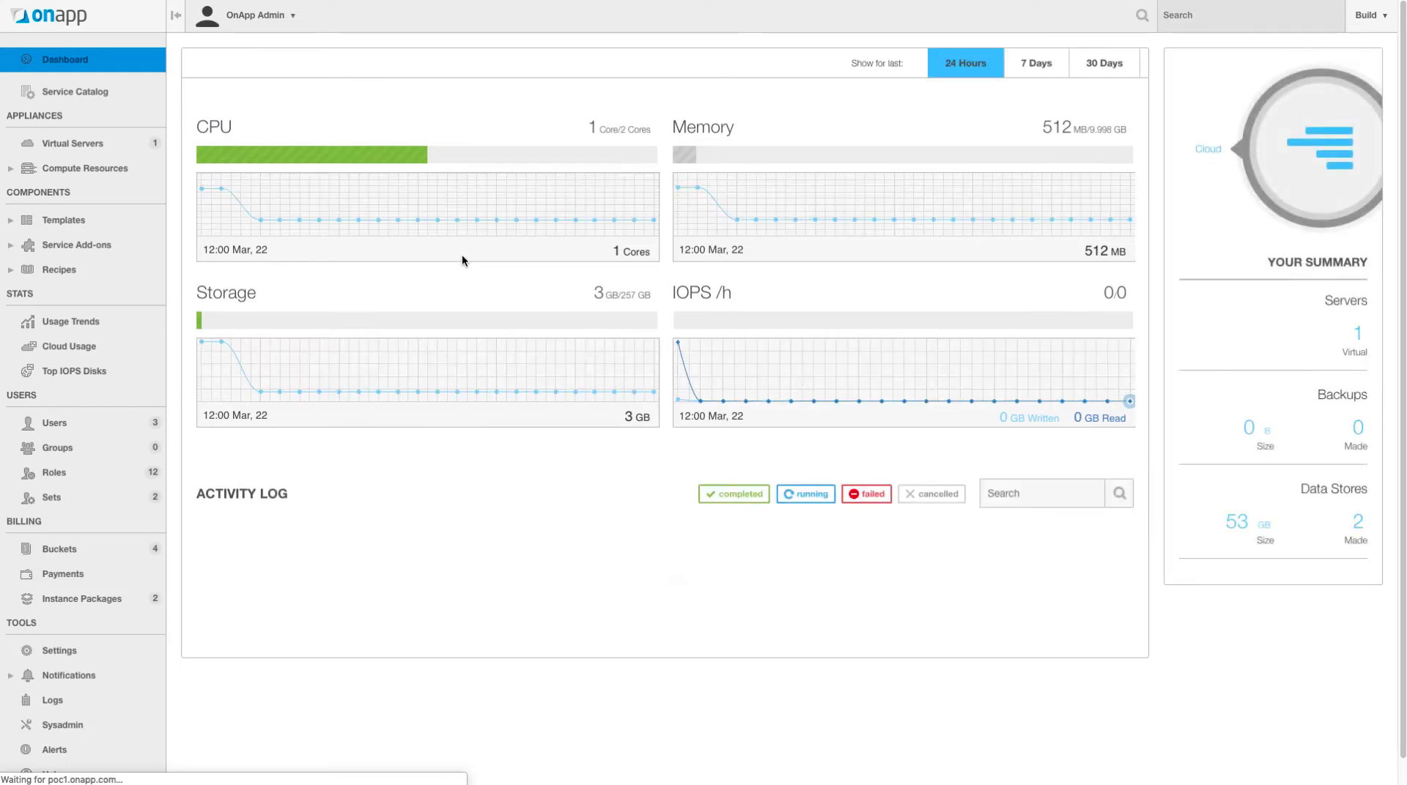
# - Go to Settings > Compute Resources to see the vCenter compute resource
pyautogui.scroll(-1, 294, 454)
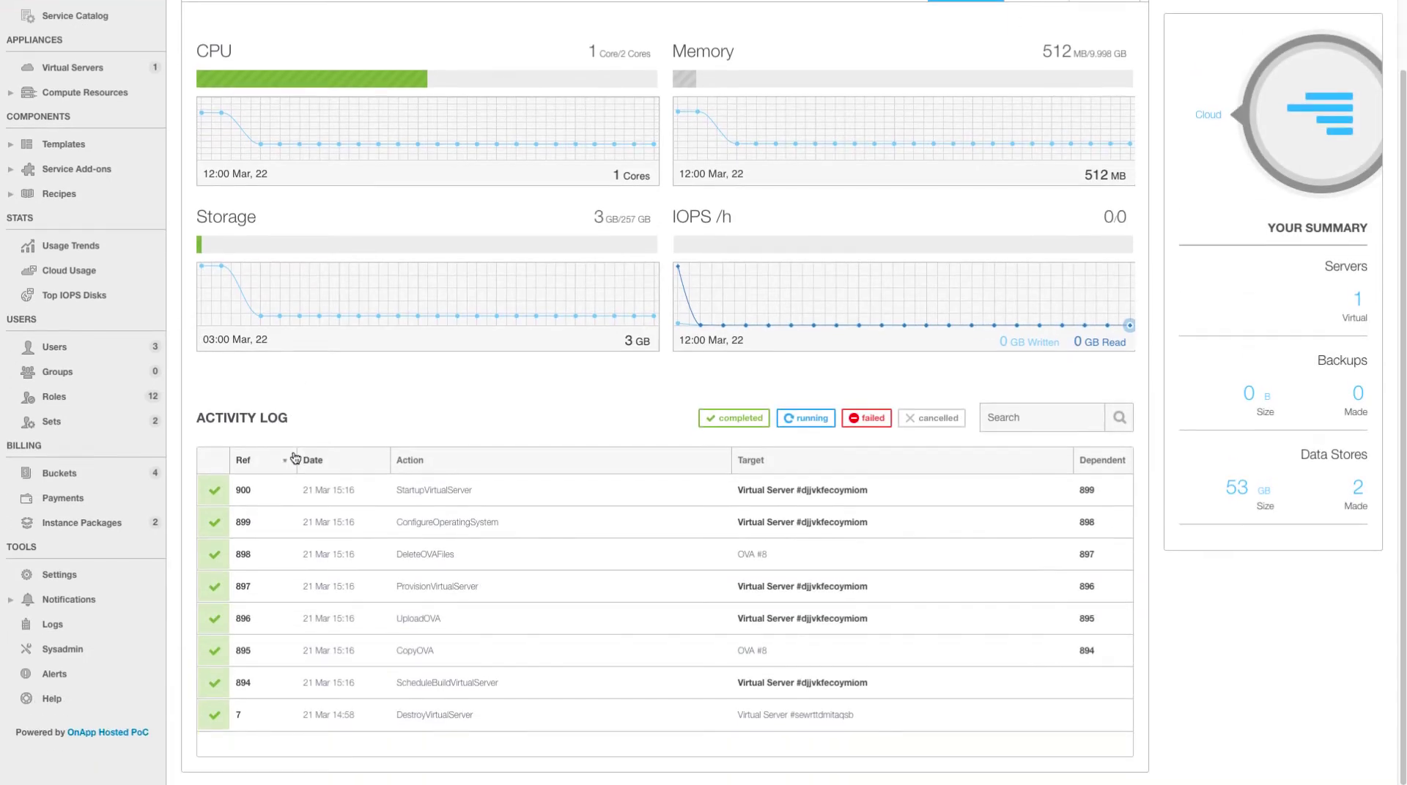
pyautogui.click(67, 581)
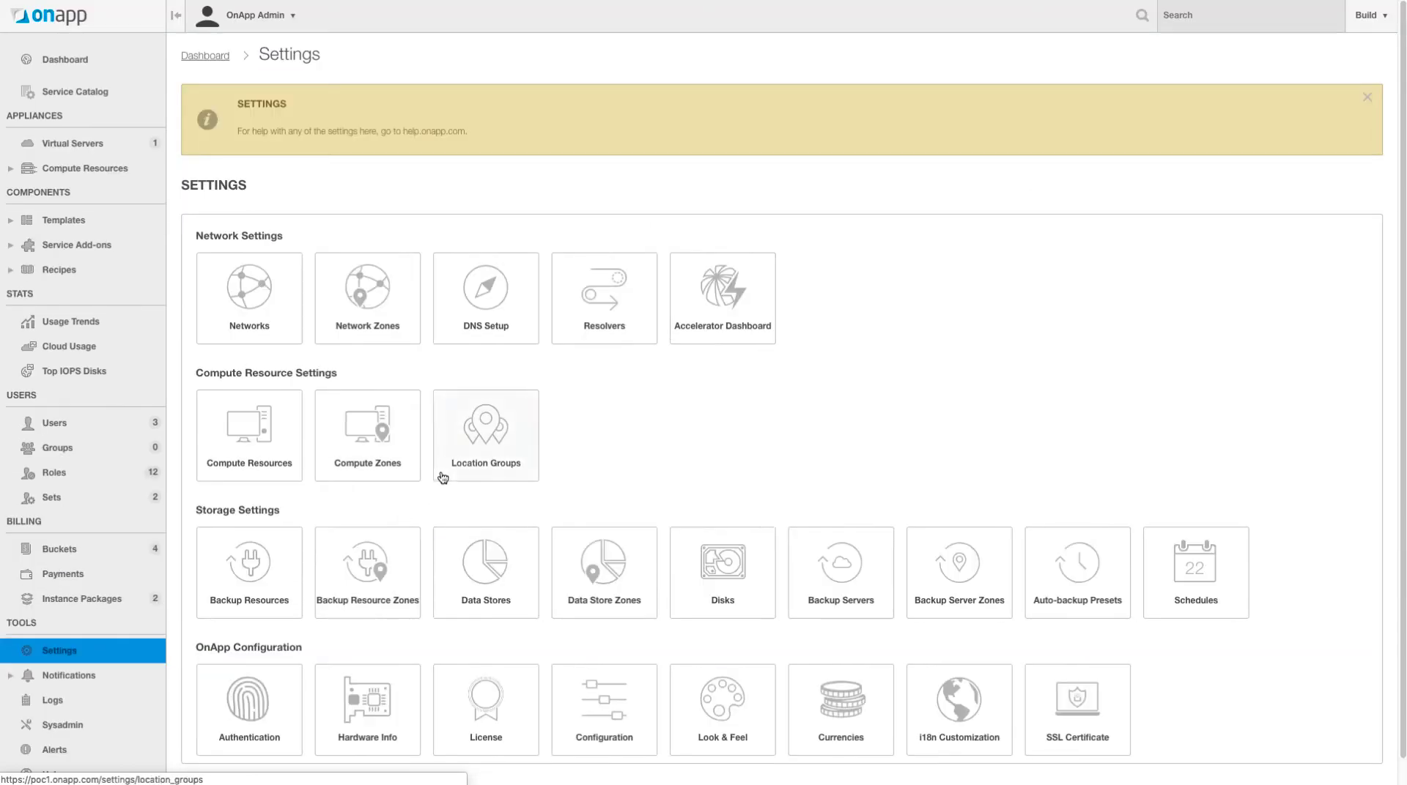
pyautogui.click(246, 447)
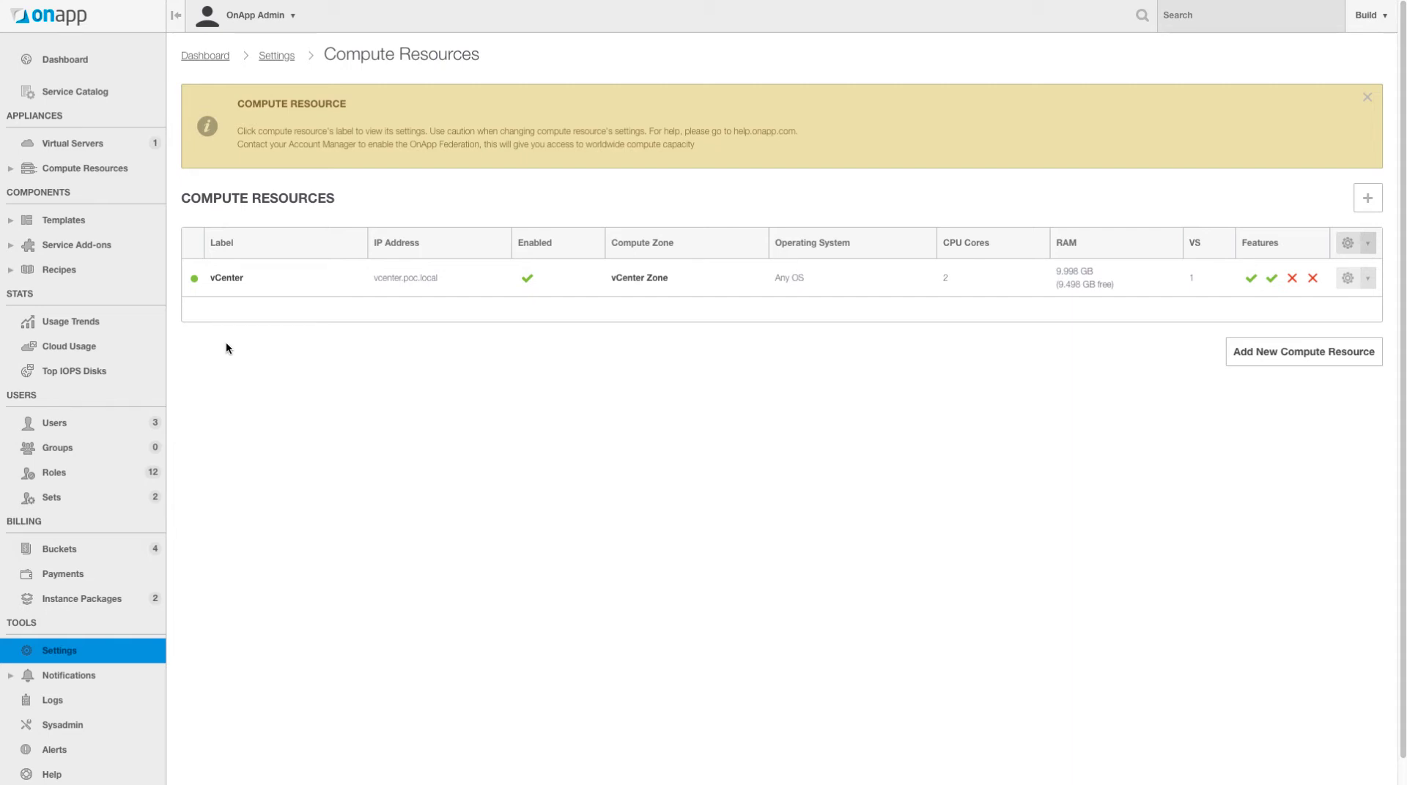
# - Open the vCenter compute resource's page and show its Tools menu
pyautogui.click(226, 278)
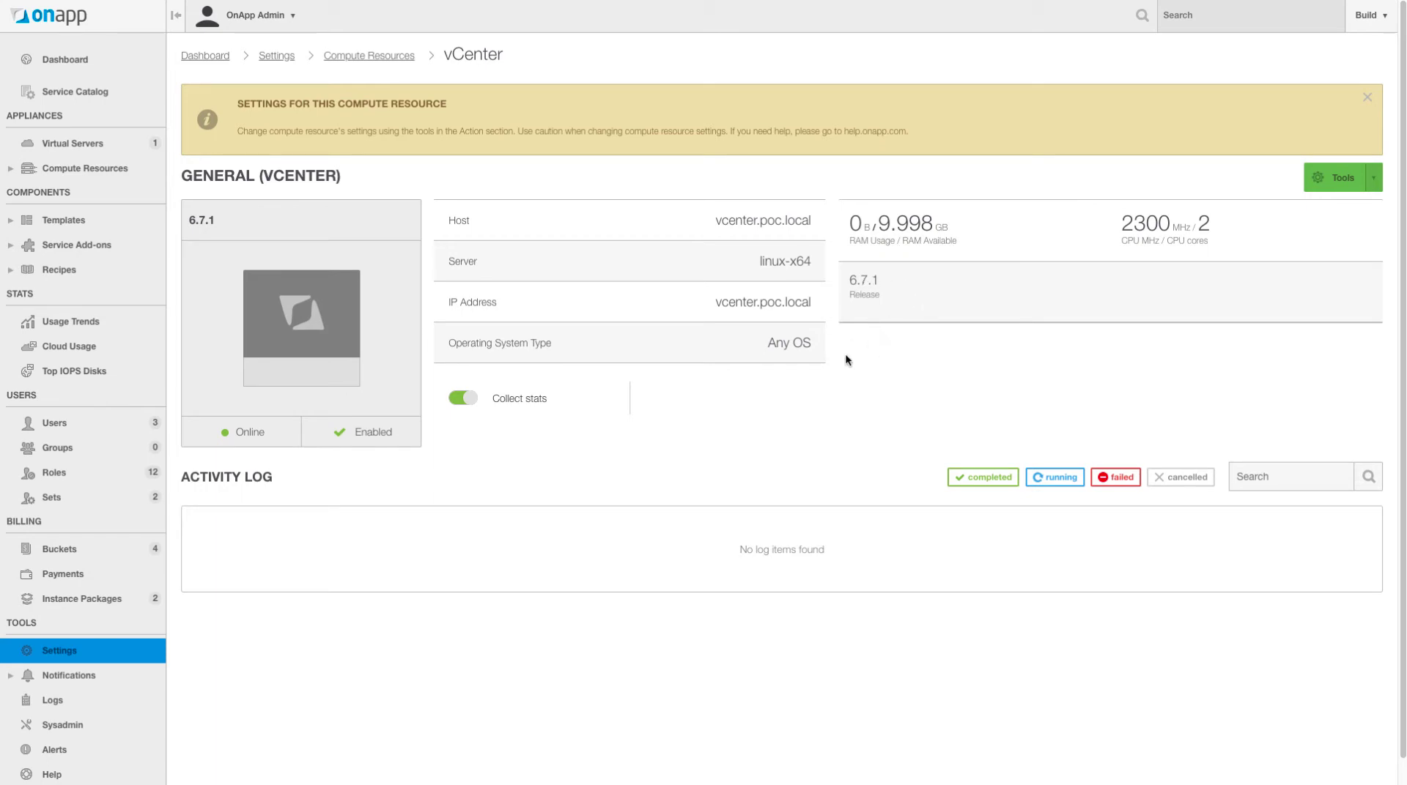
pyautogui.click(1344, 183)
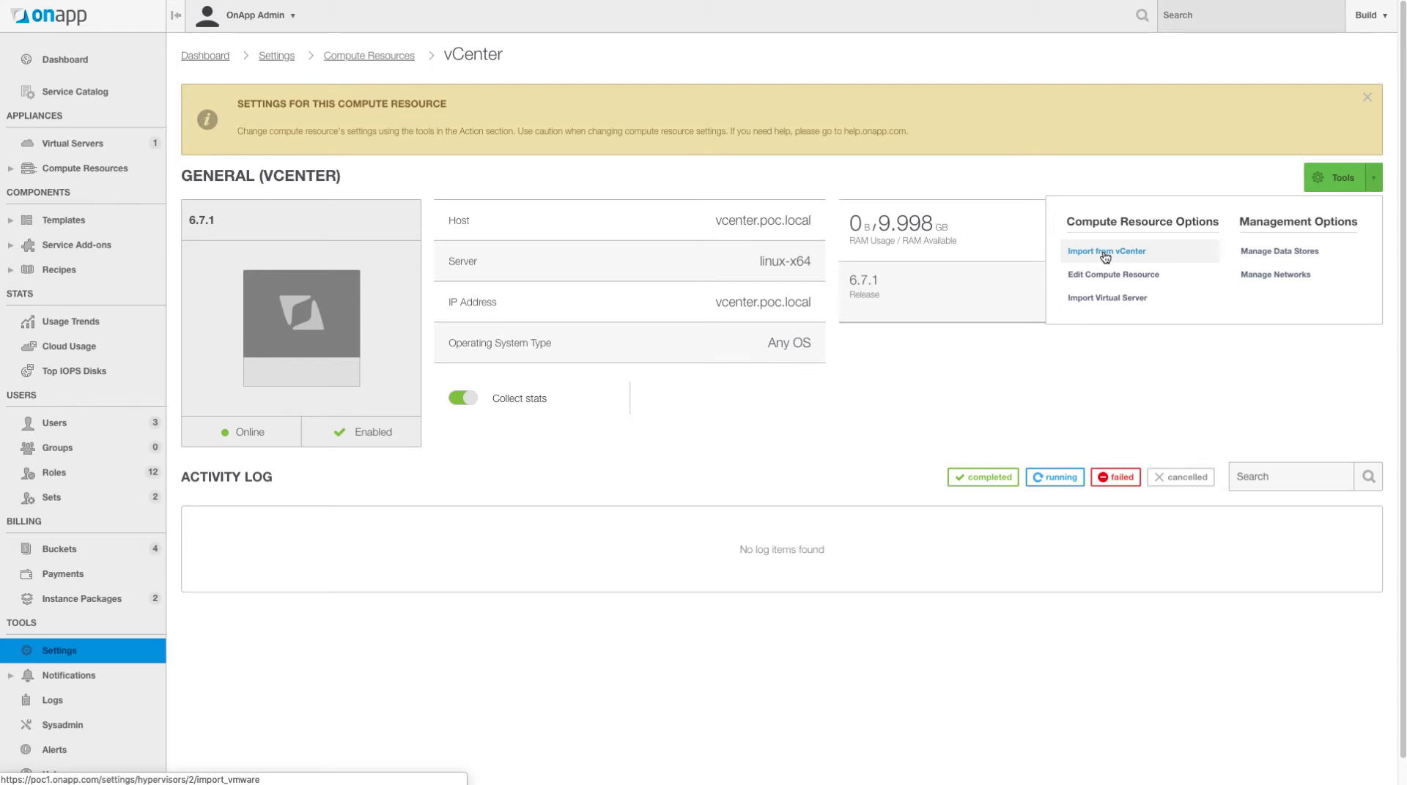
# - Import the virtual server ImportedVM from vCenter, assigned to vCenter User, and submit
pyautogui.click(1105, 299)
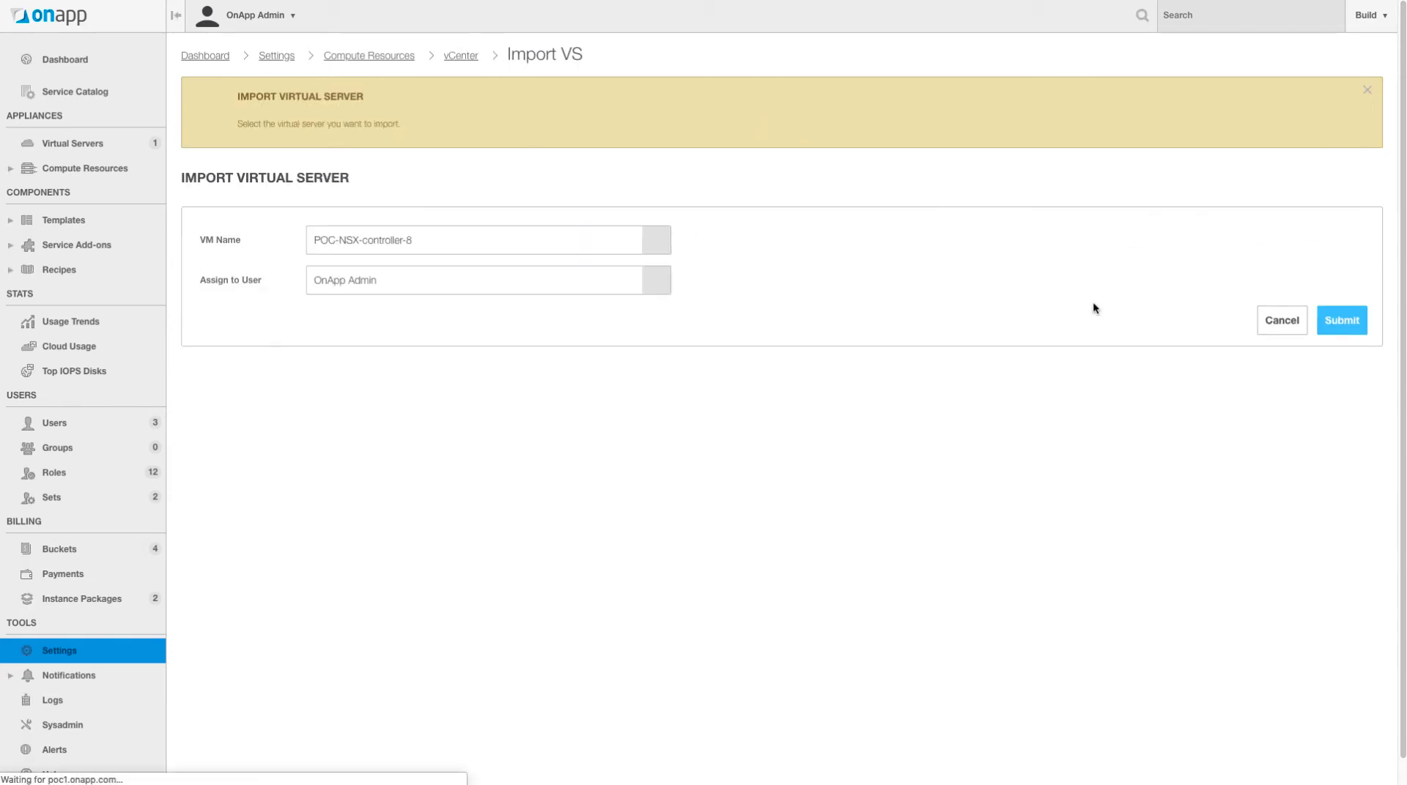
pyautogui.click(463, 249)
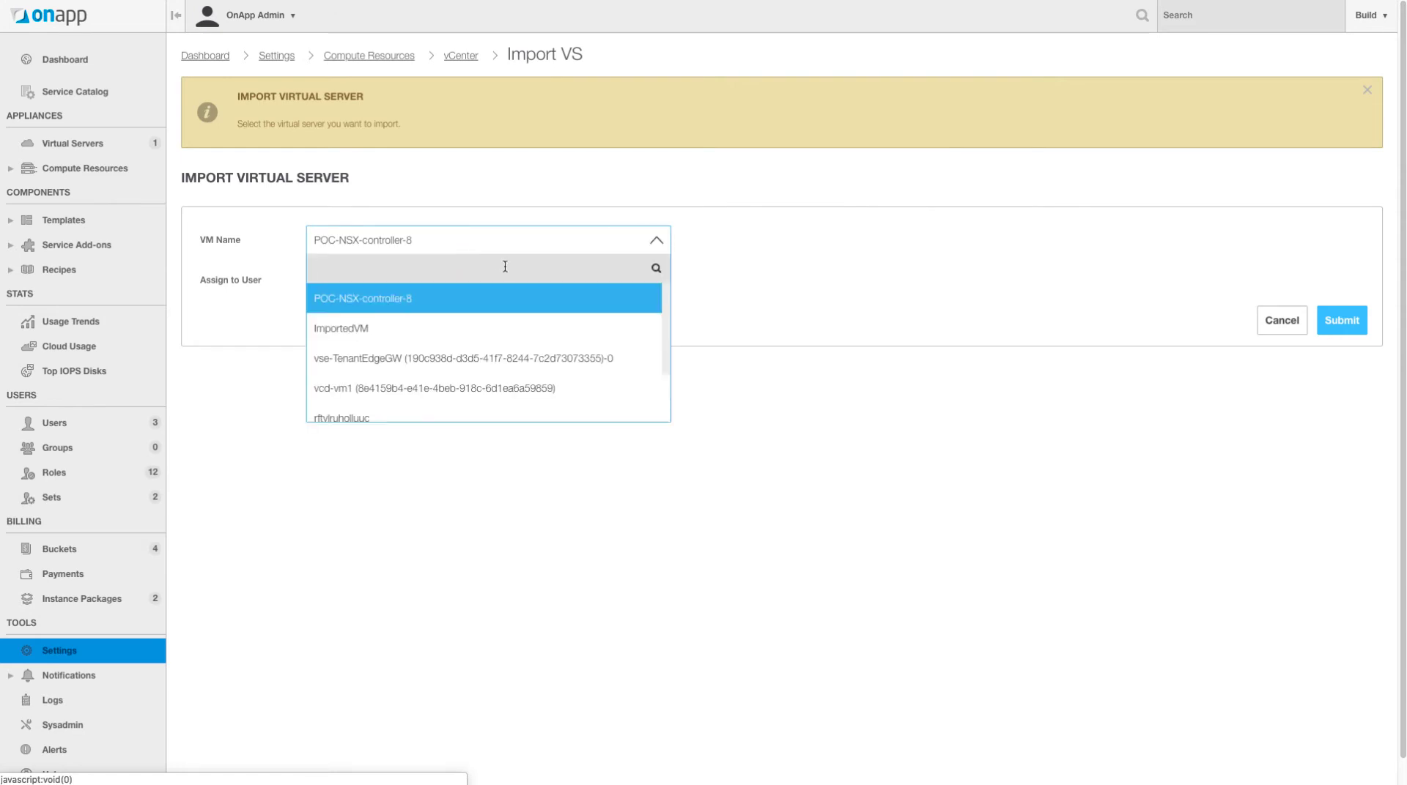
pyautogui.moveTo(666, 295)
pyautogui.mouseDown()
pyautogui.moveTo(668, 349)
pyautogui.moveTo(666, 295)
pyautogui.mouseUp()
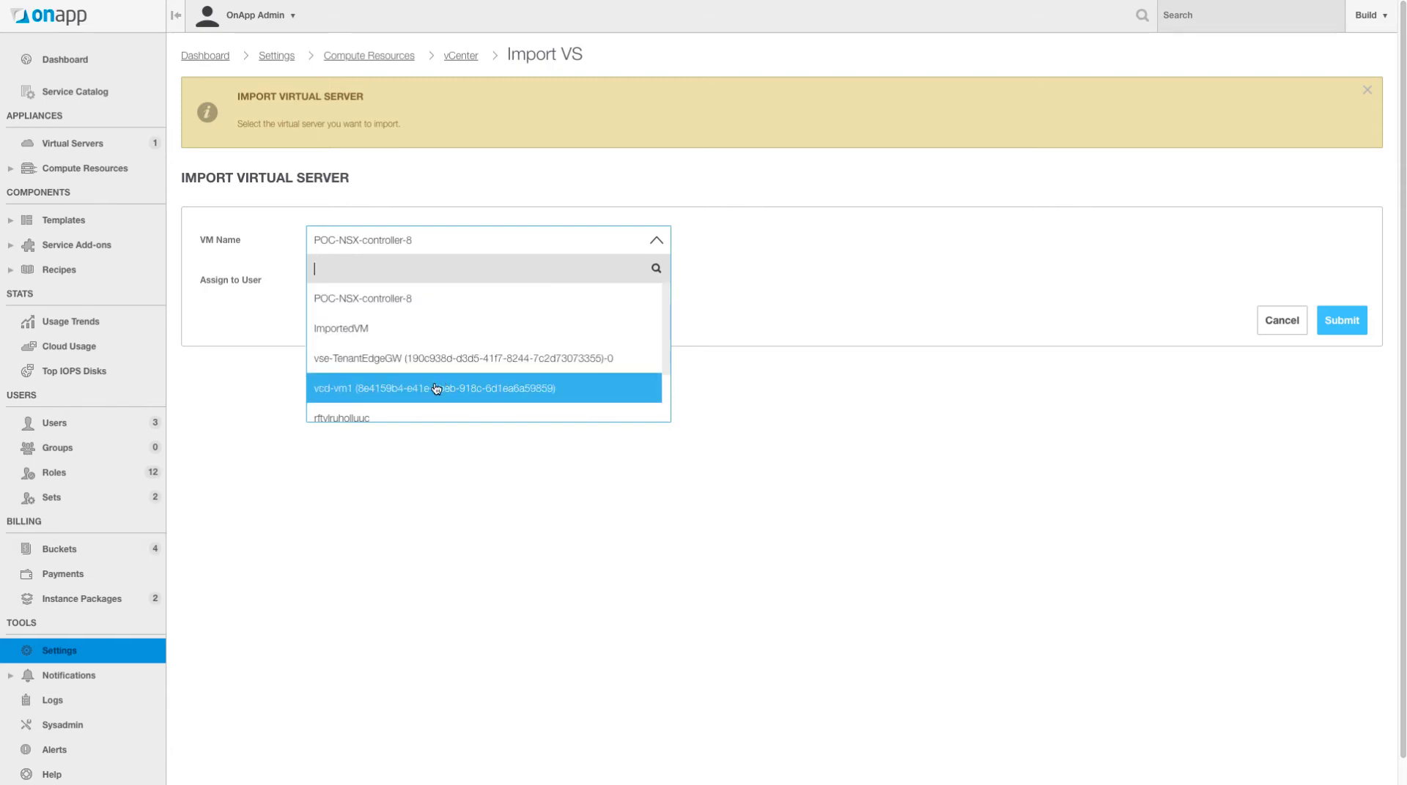
pyautogui.click(361, 327)
pyautogui.click(390, 286)
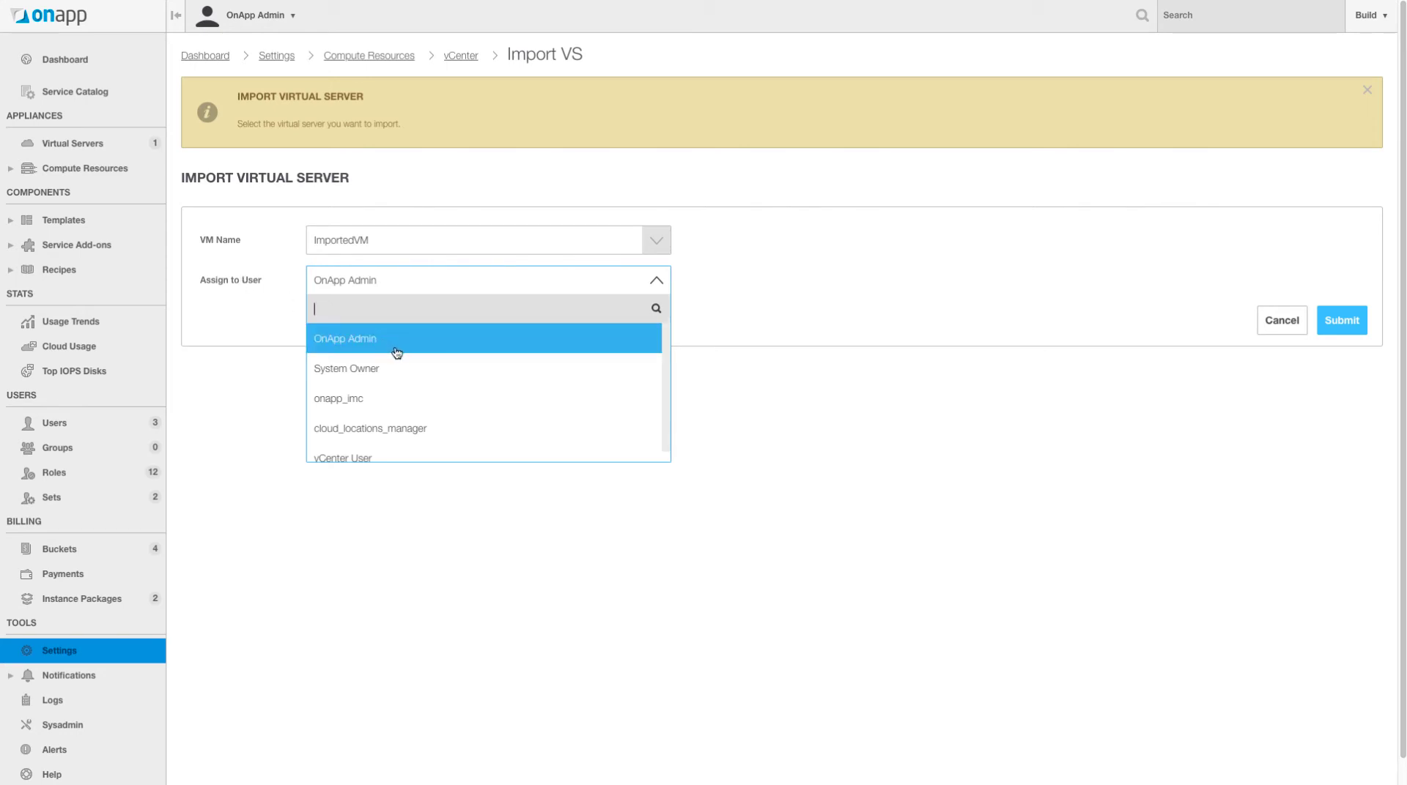
pyautogui.scroll(-1, 410, 374)
pyautogui.click(417, 447)
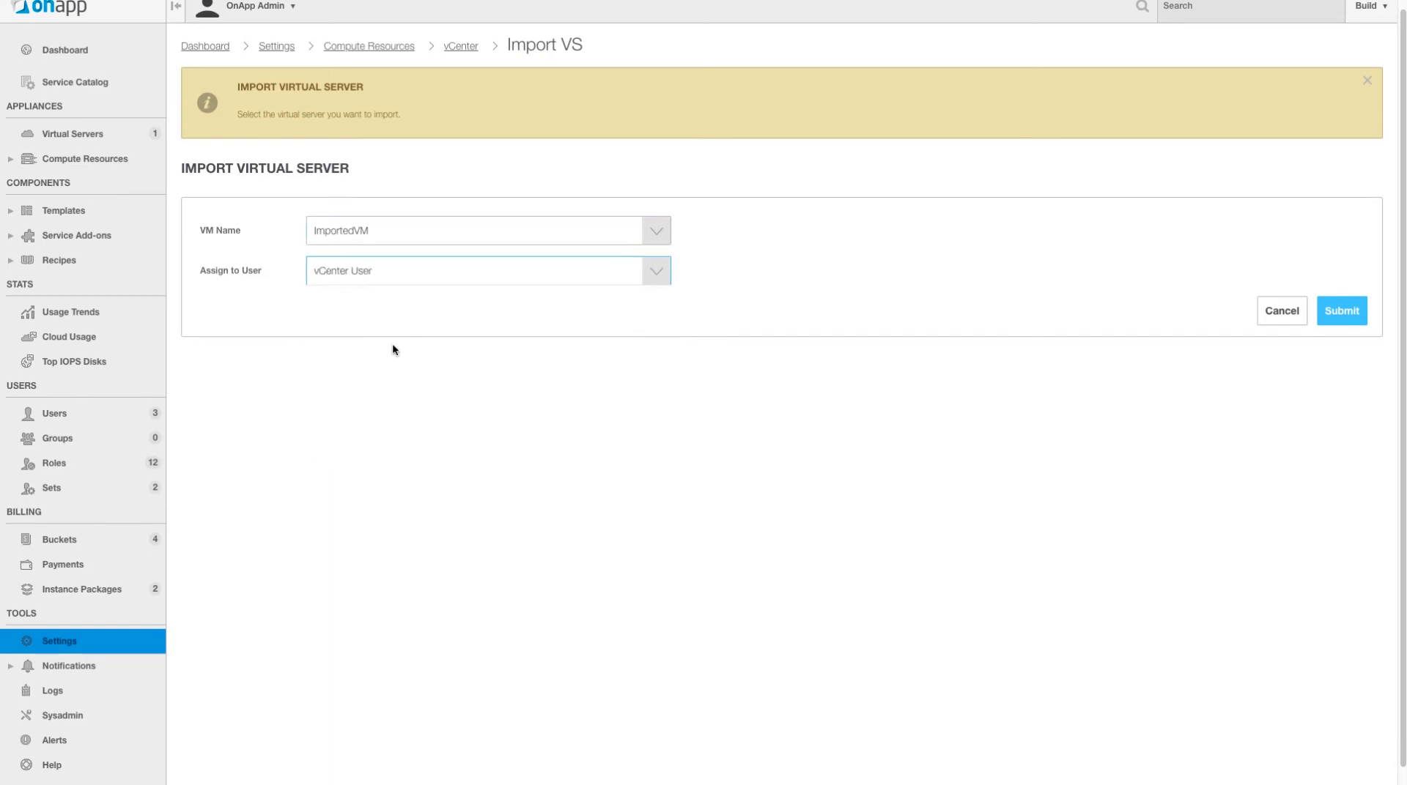
pyautogui.click(1347, 315)
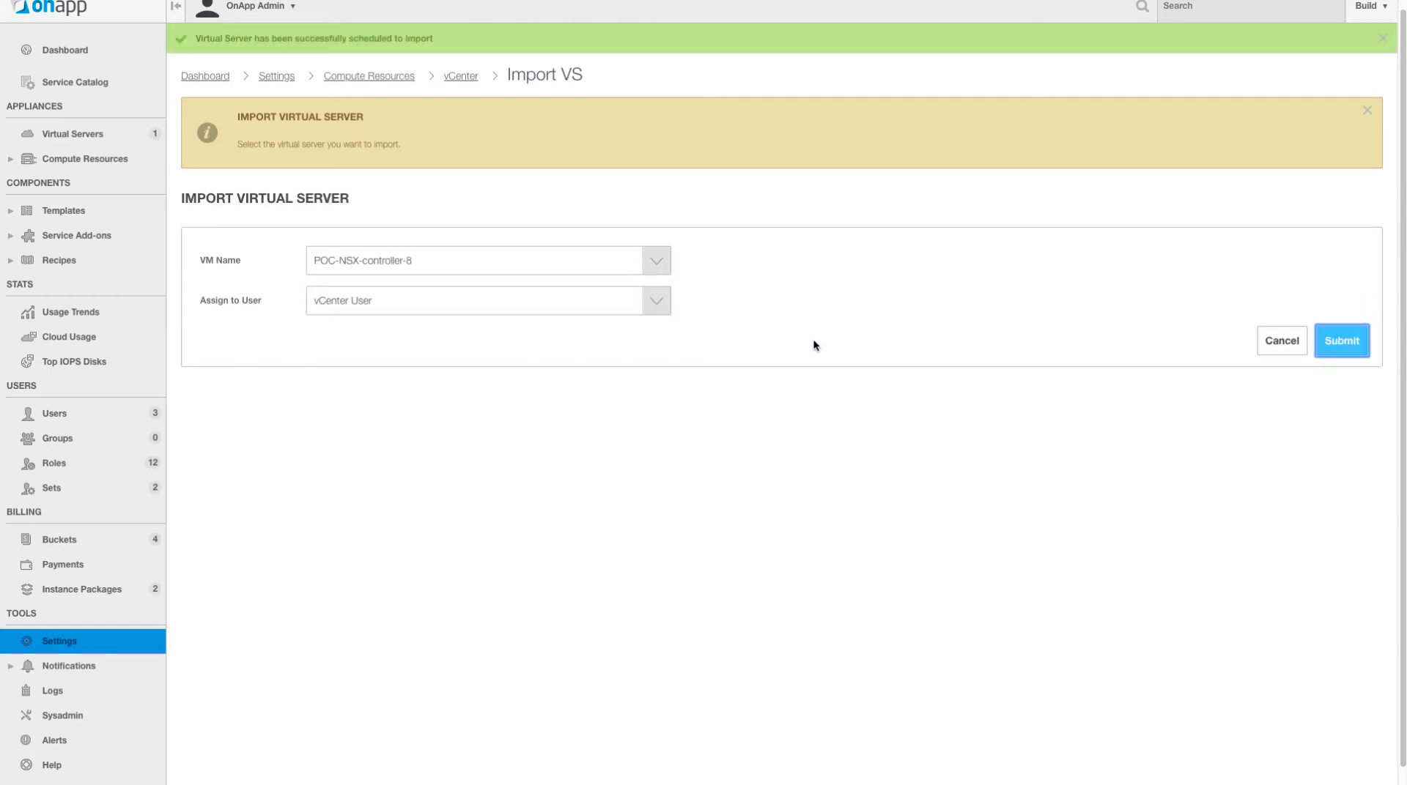
# - Log in as vCenter User from the Users list
pyautogui.click(128, 140)
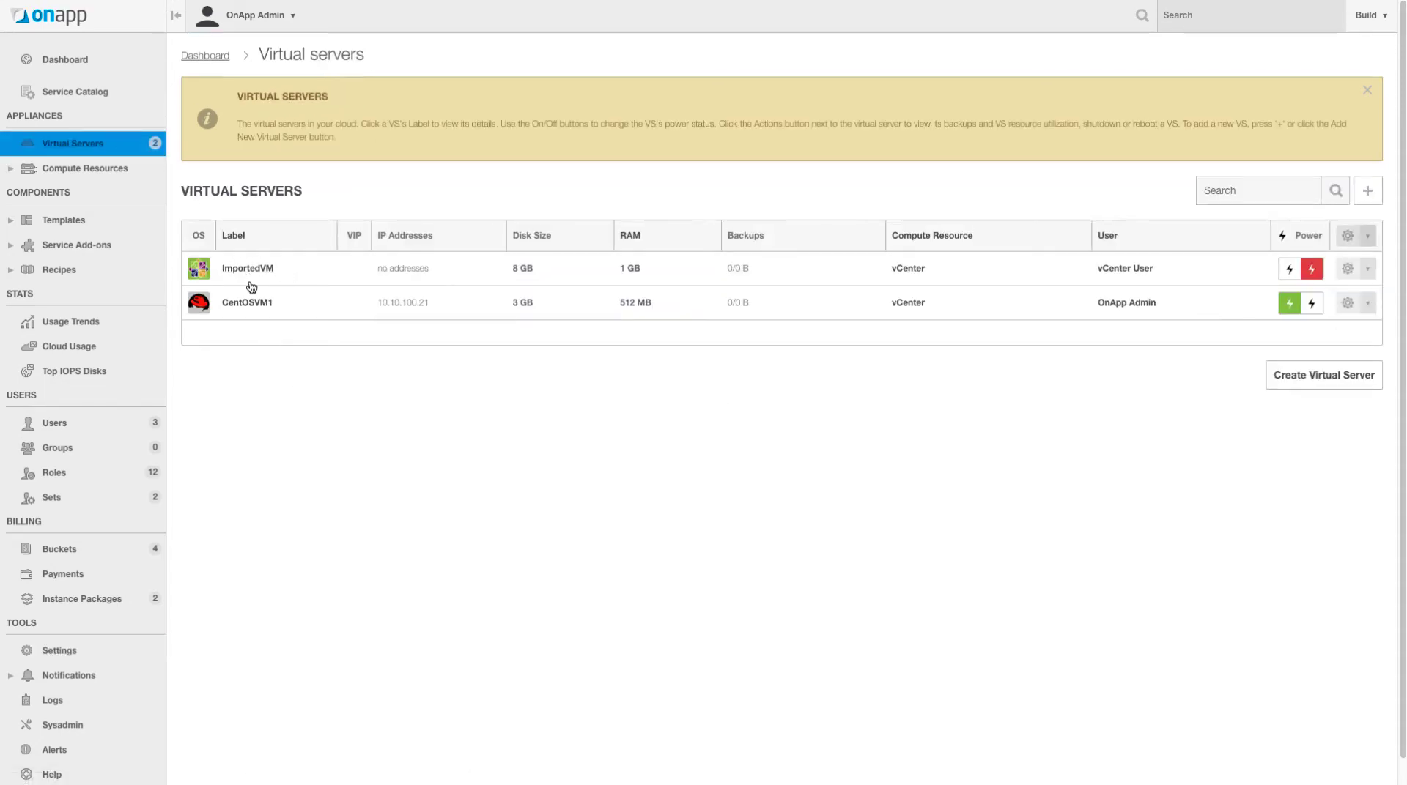
pyautogui.scroll(-1, 218, 419)
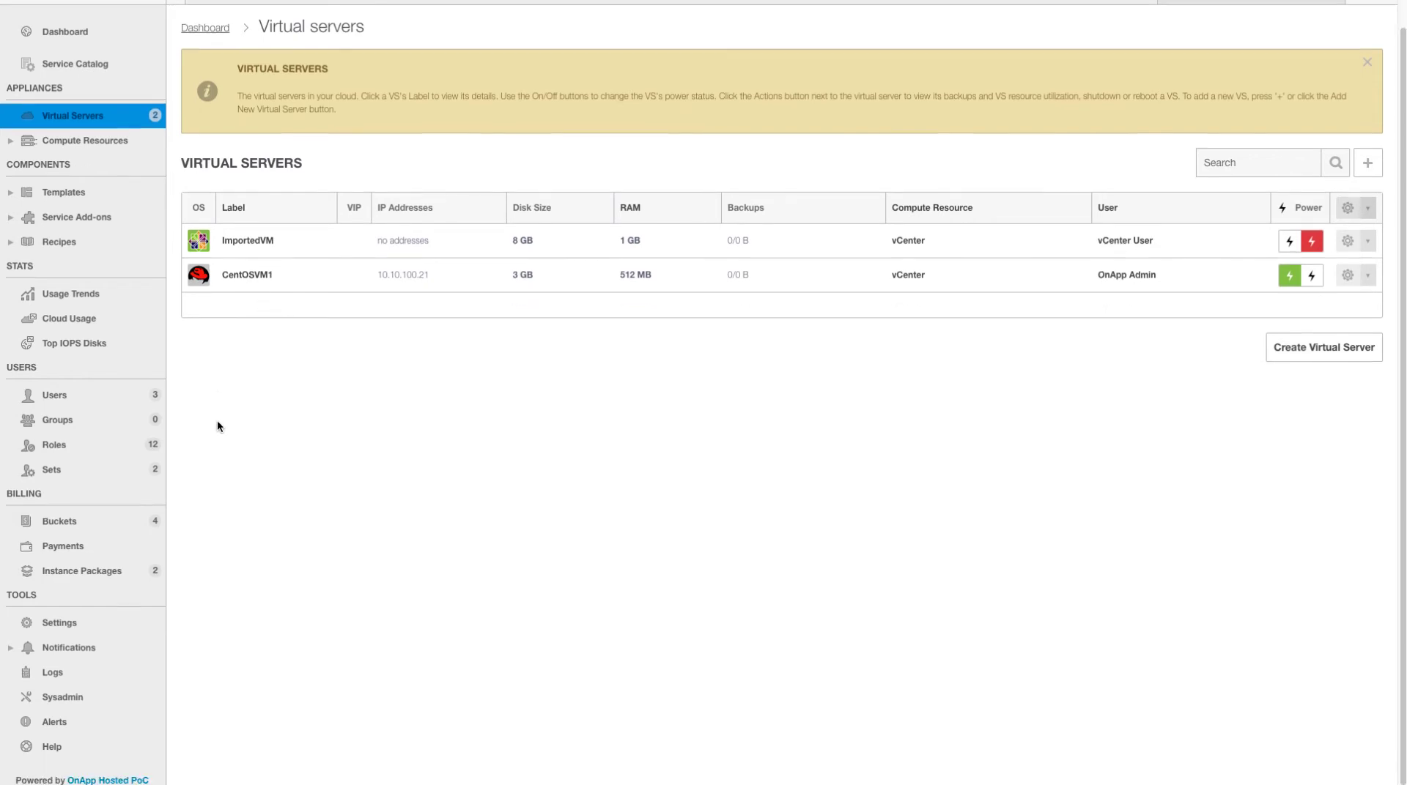
pyautogui.click(67, 396)
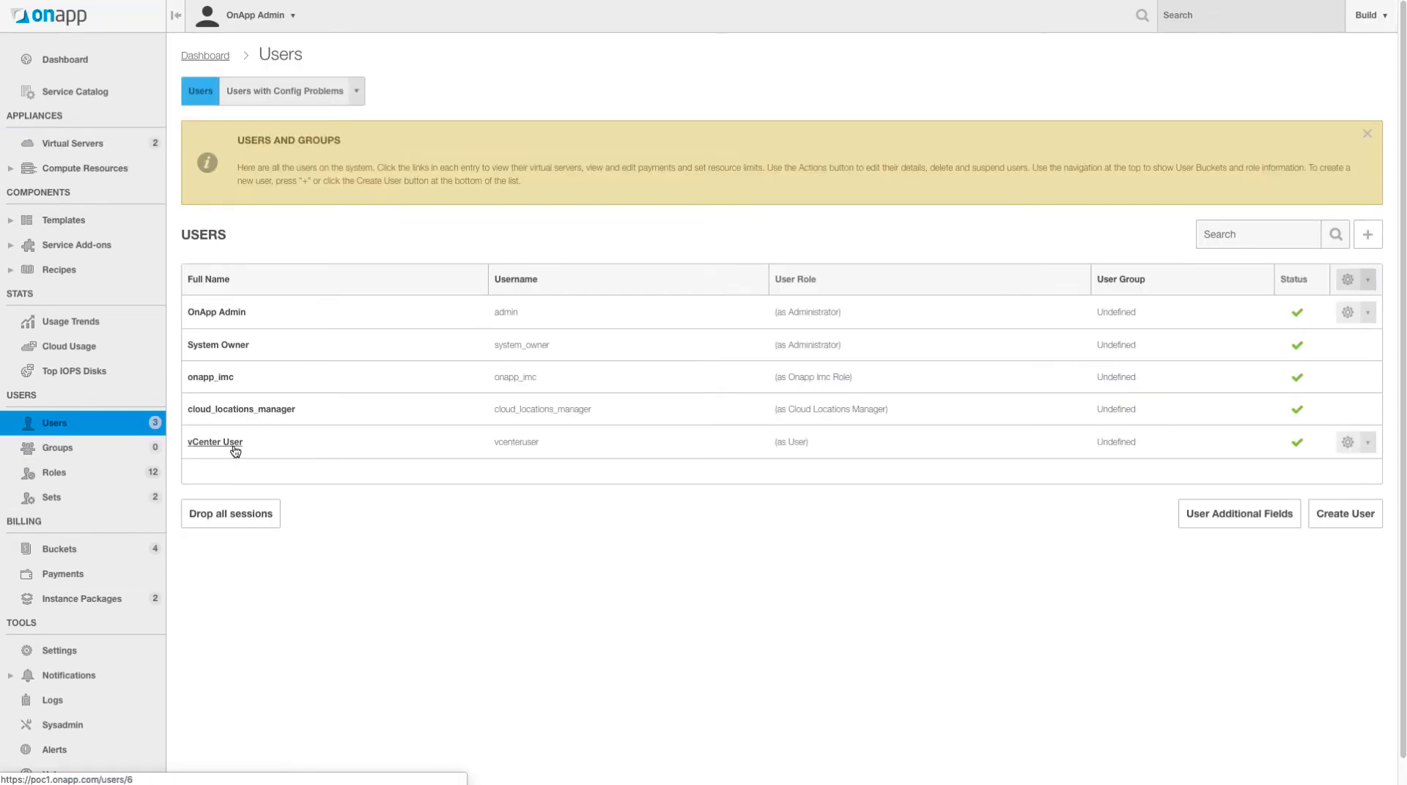
pyautogui.click(1361, 446)
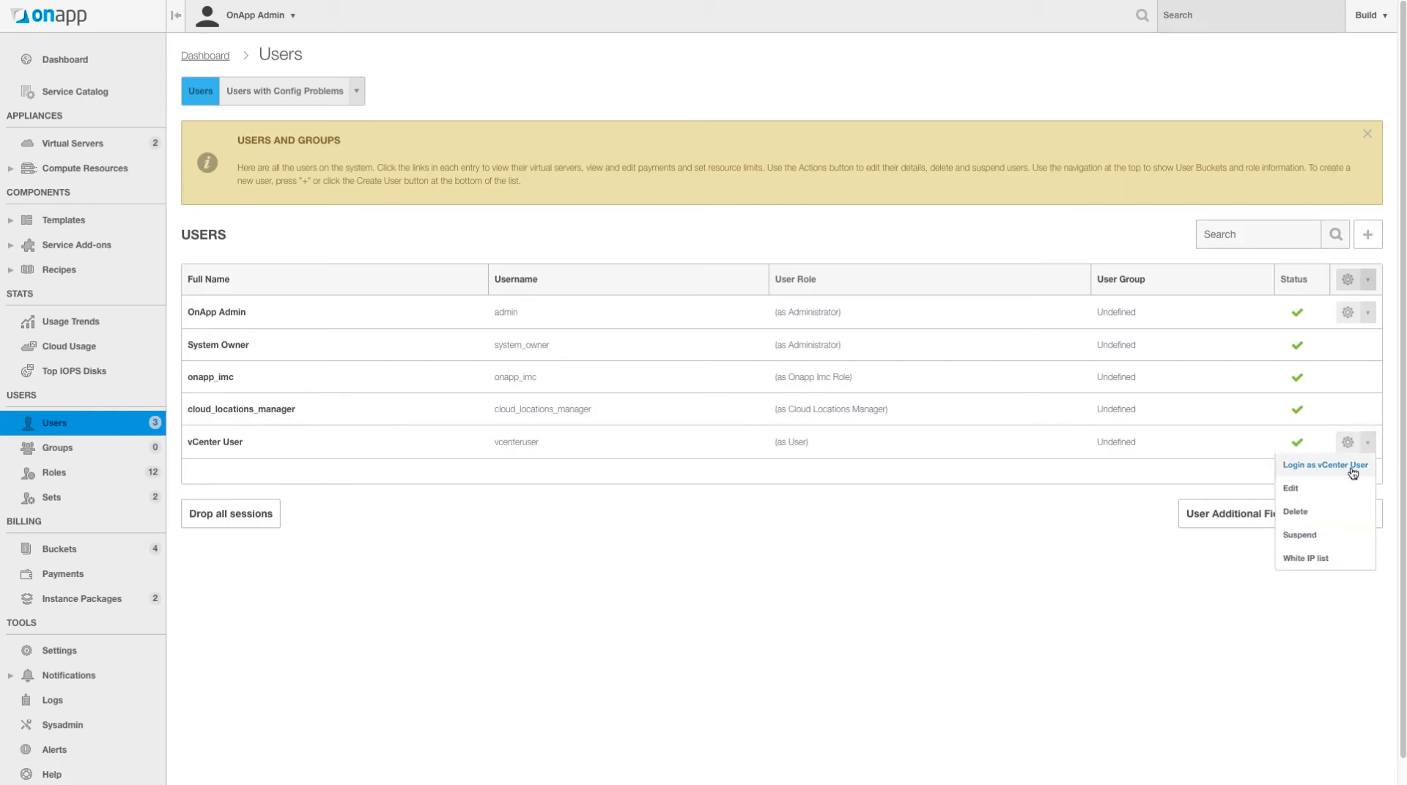
pyautogui.click(1311, 468)
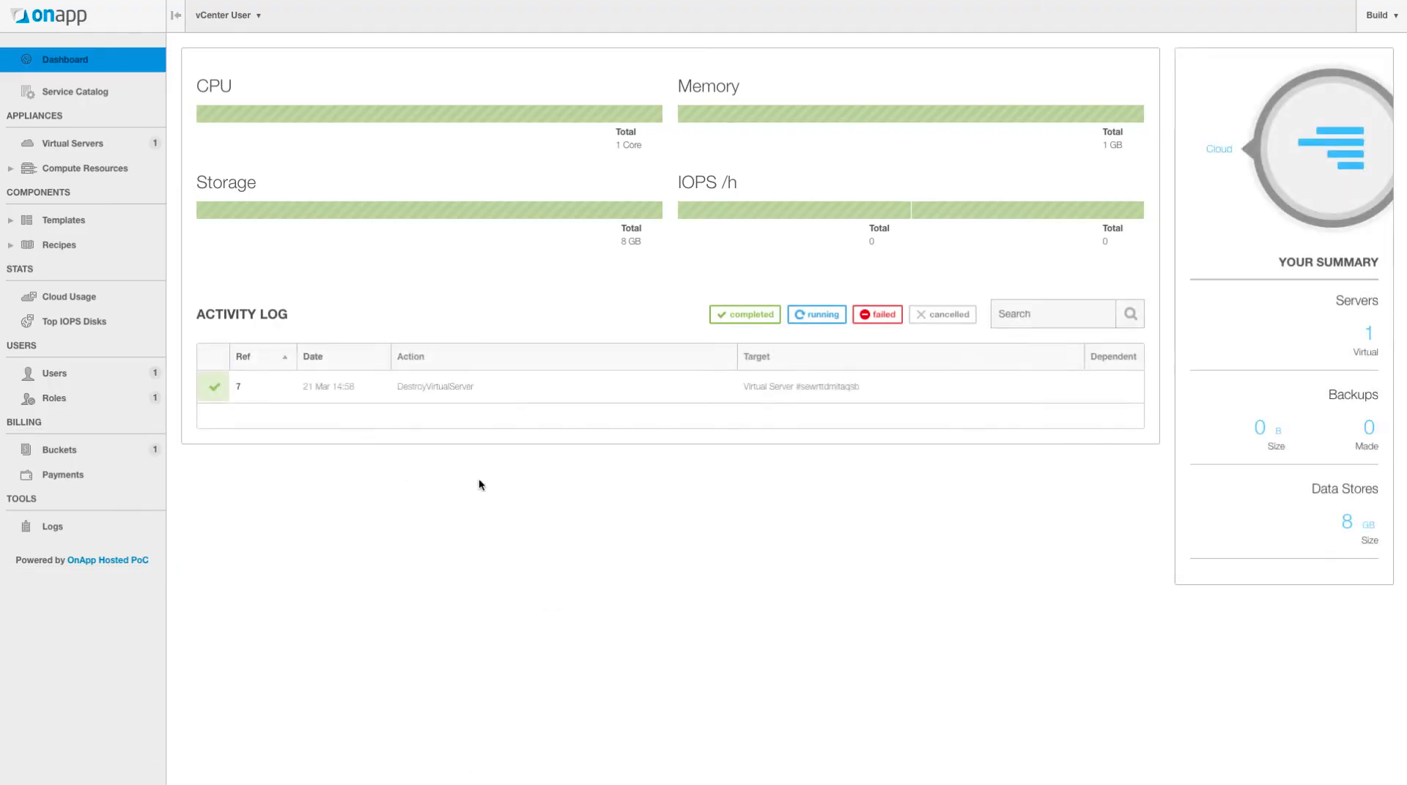
# - Check ImportedVM's 8 GB disk, then return to the virtual servers list
pyautogui.click(117, 145)
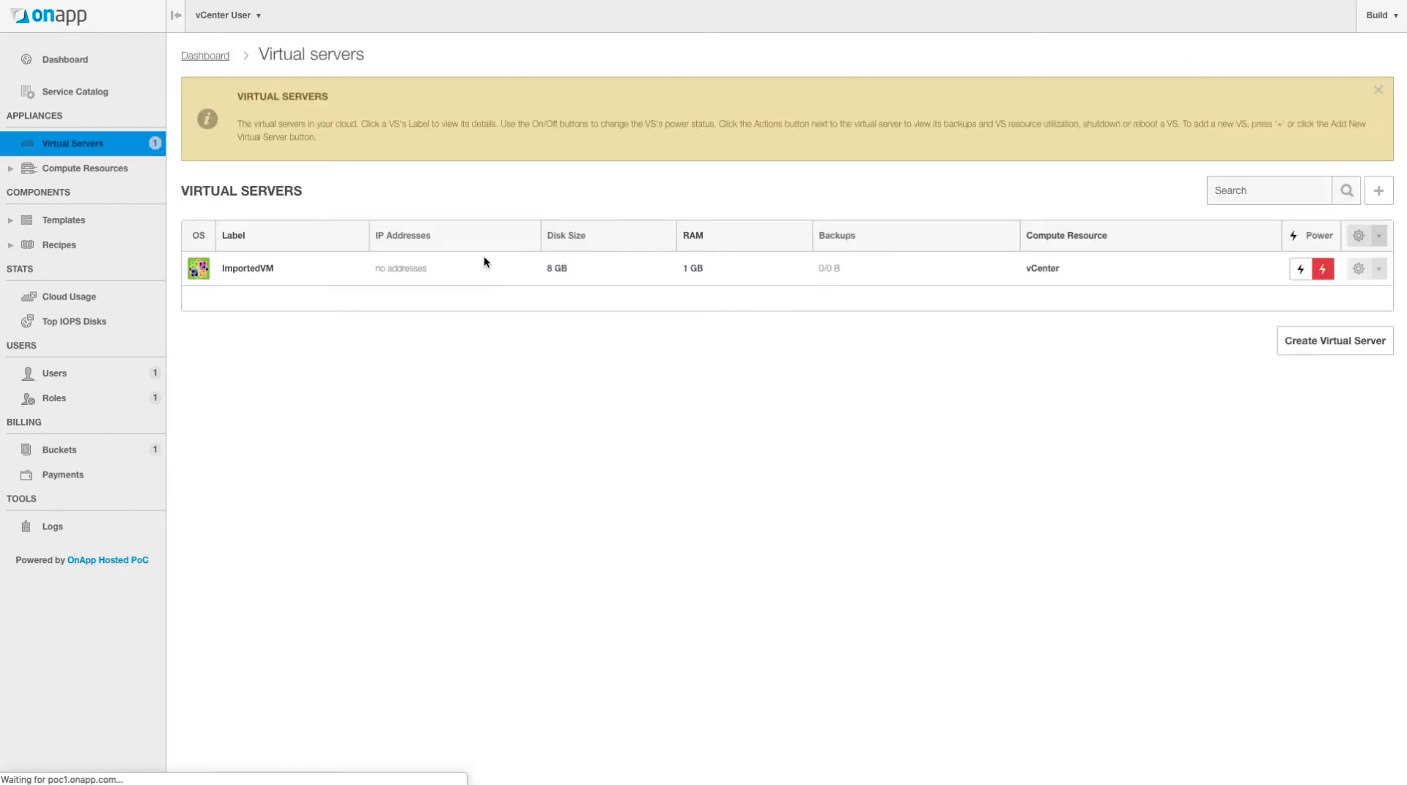
pyautogui.click(262, 271)
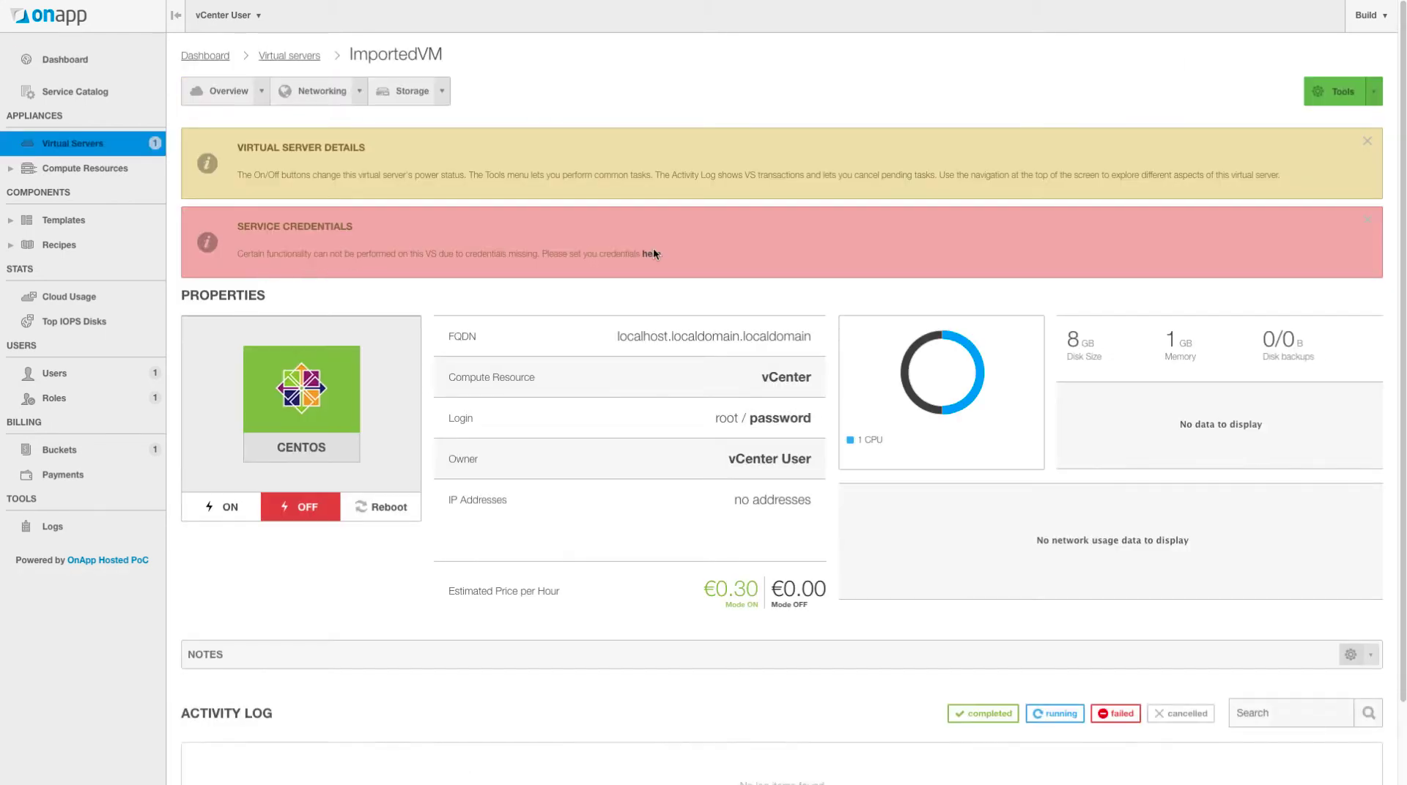
pyautogui.click(442, 91)
pyautogui.click(411, 115)
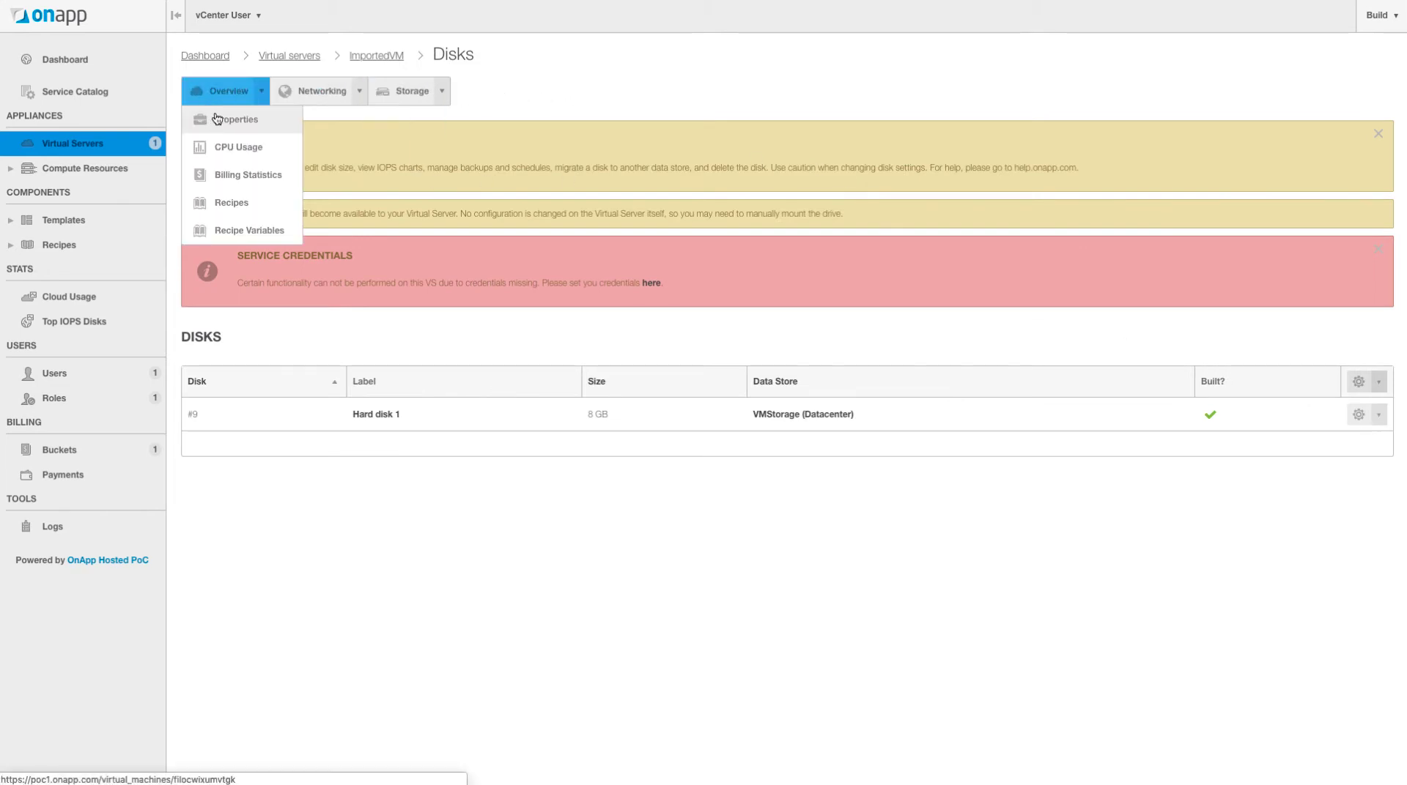
pyautogui.click(59, 145)
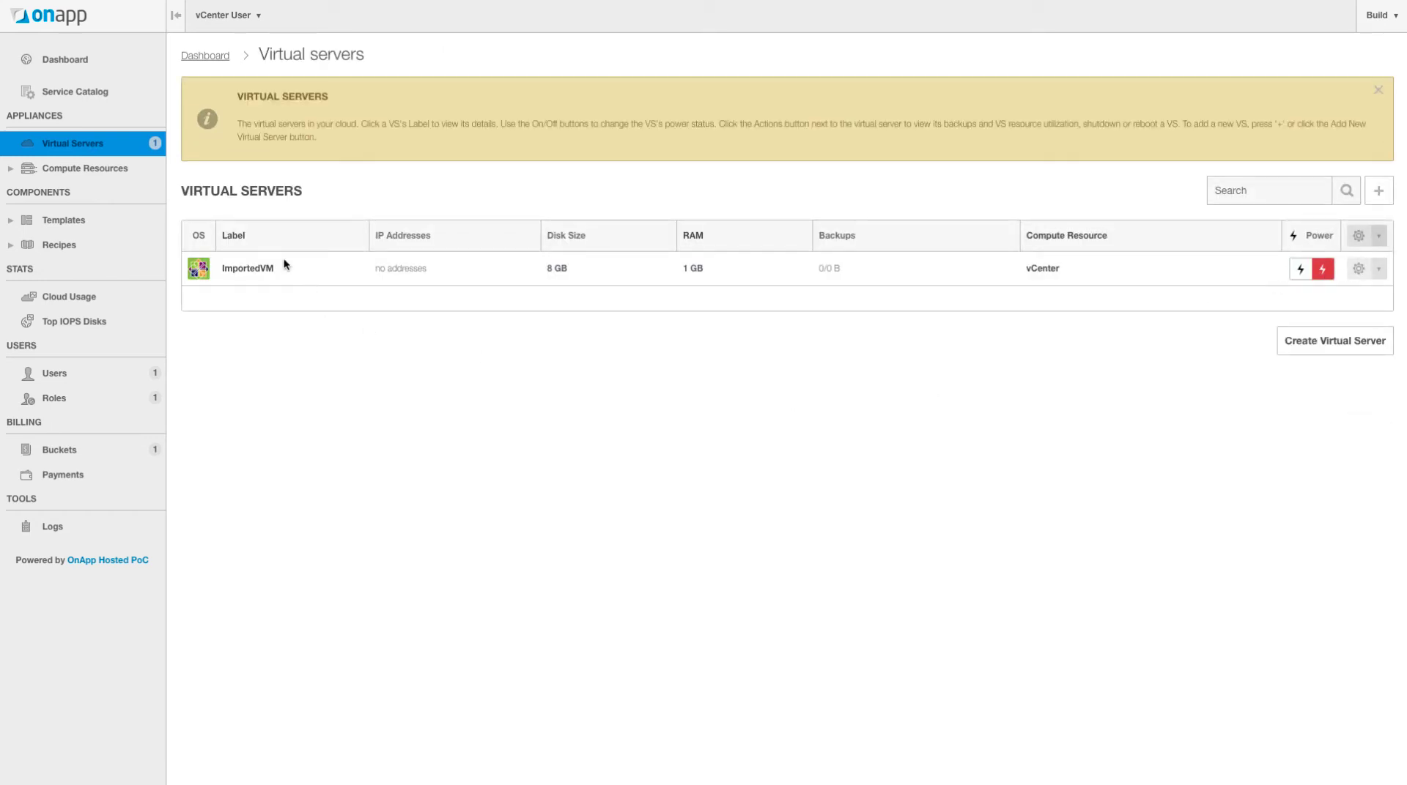
# - Return to the admin area and open the Settings overview
pyautogui.moveTo(245, 15)
pyautogui.click(257, 72)
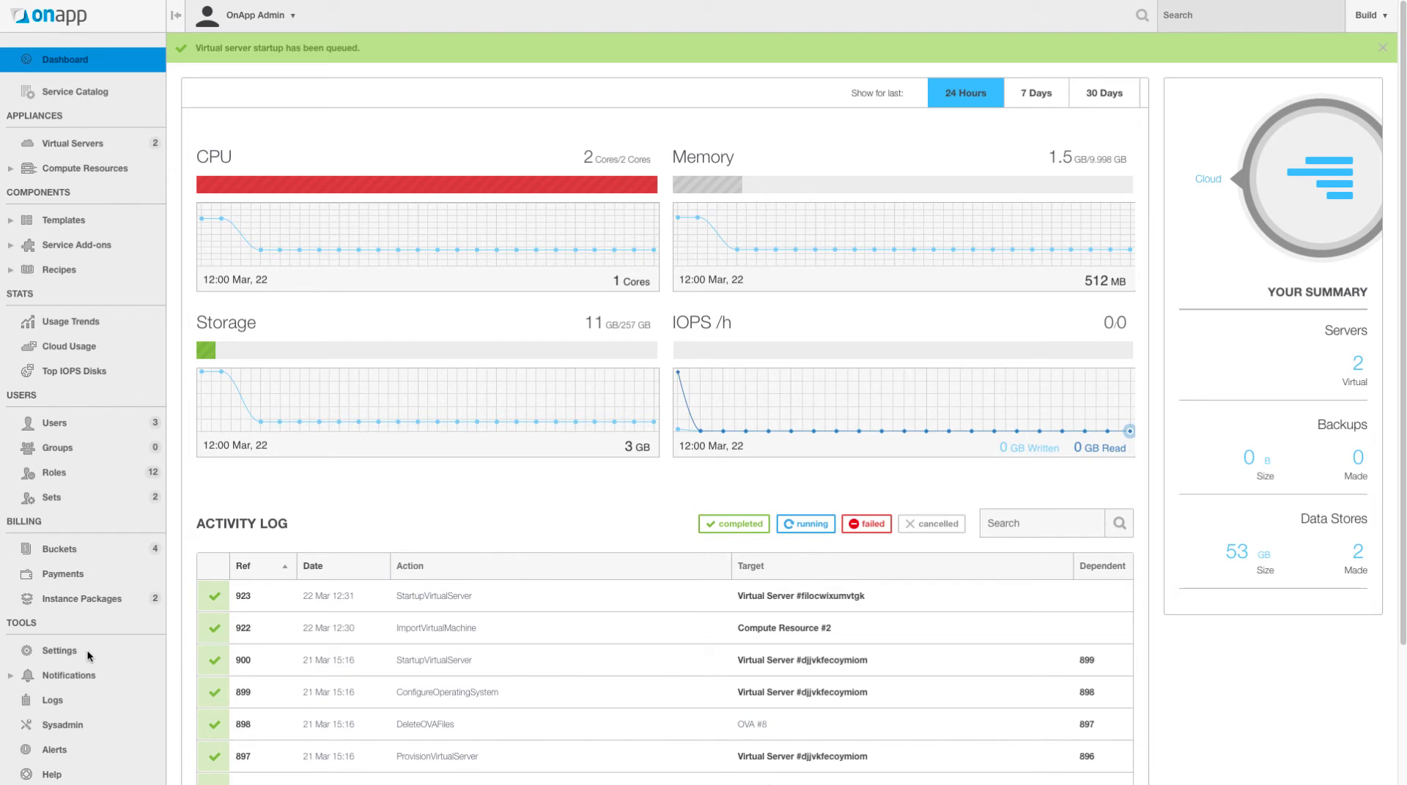
pyautogui.click(57, 650)
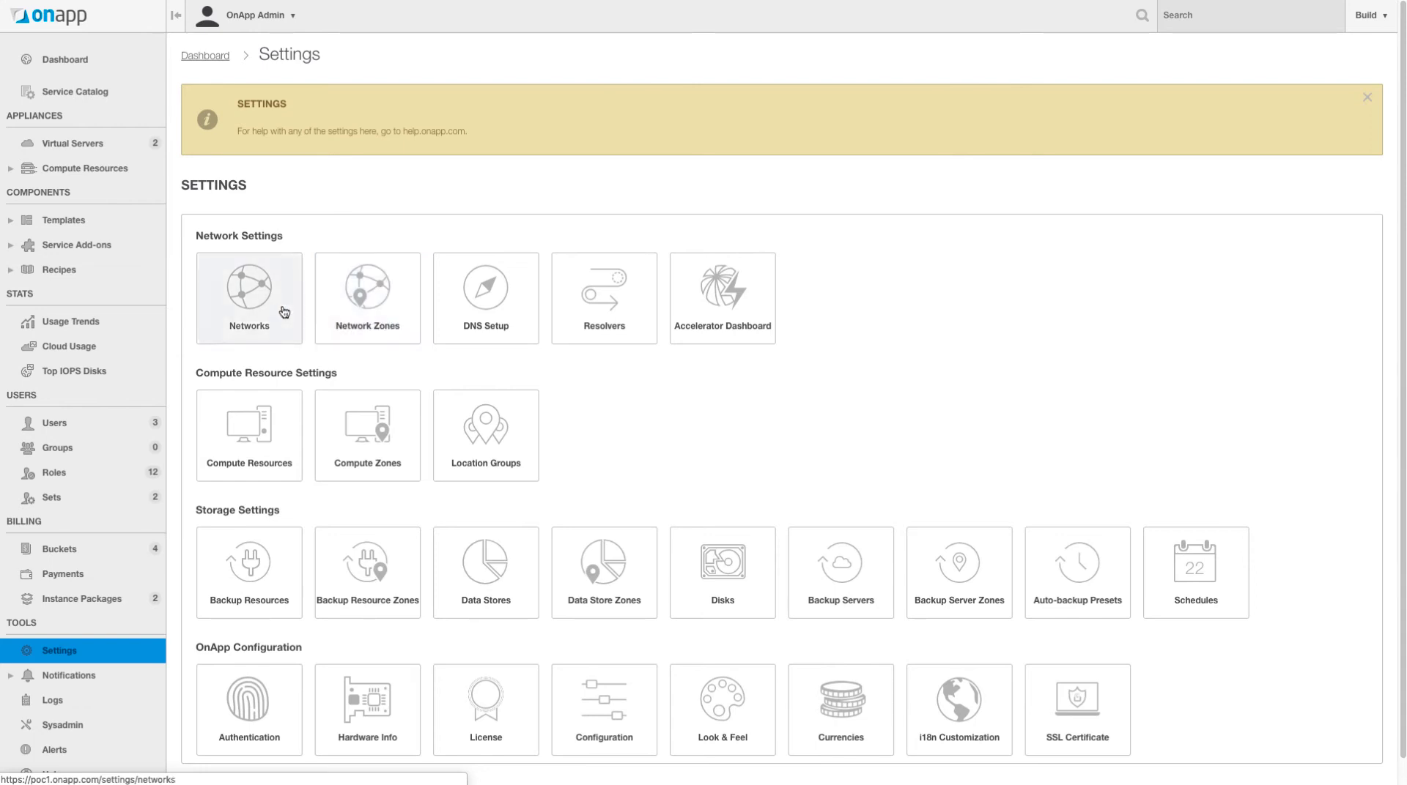
# - Open Network Zones from the Settings page
pyautogui.click(377, 304)
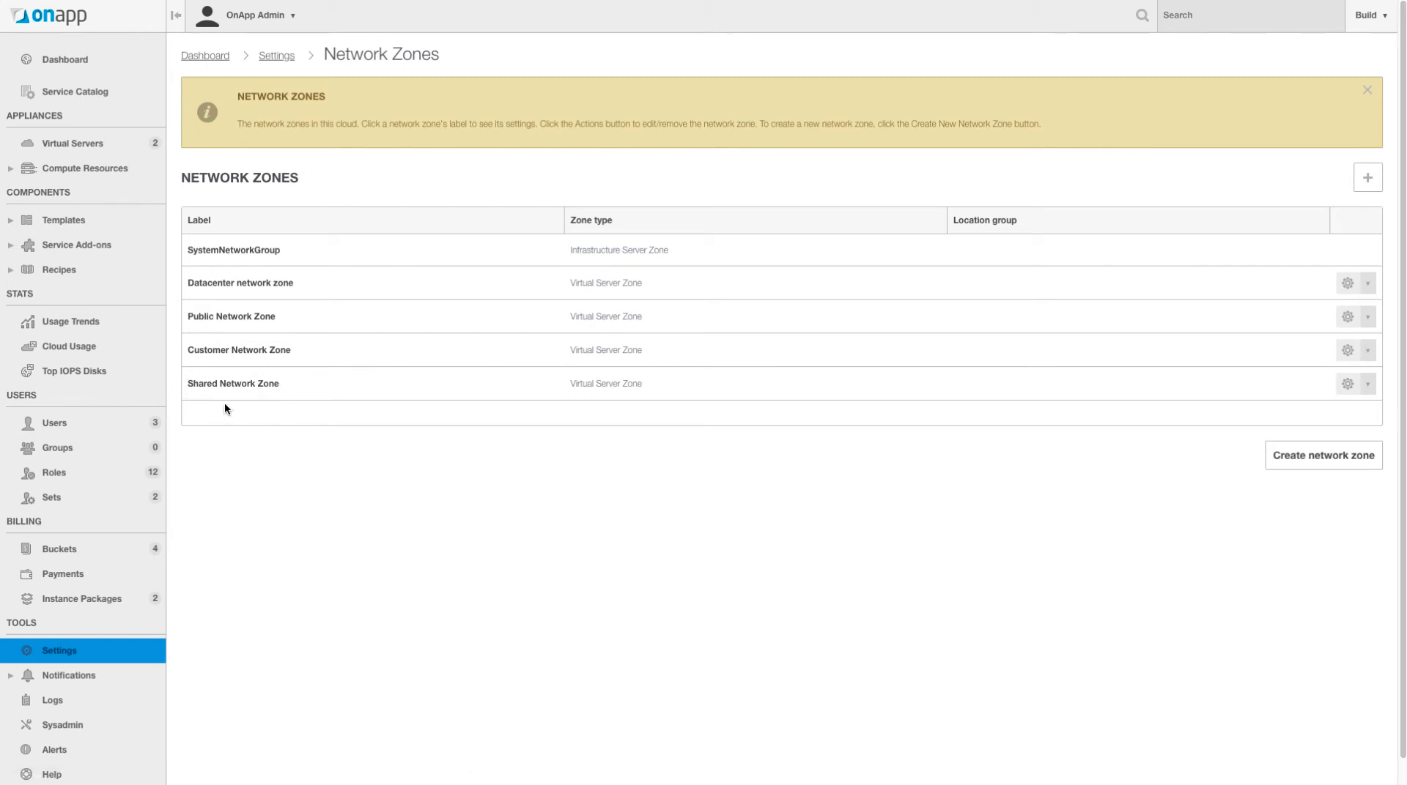
# - Review the networks of the Public, Customer and Shared network zones, then go back to Settings
pyautogui.click(244, 318)
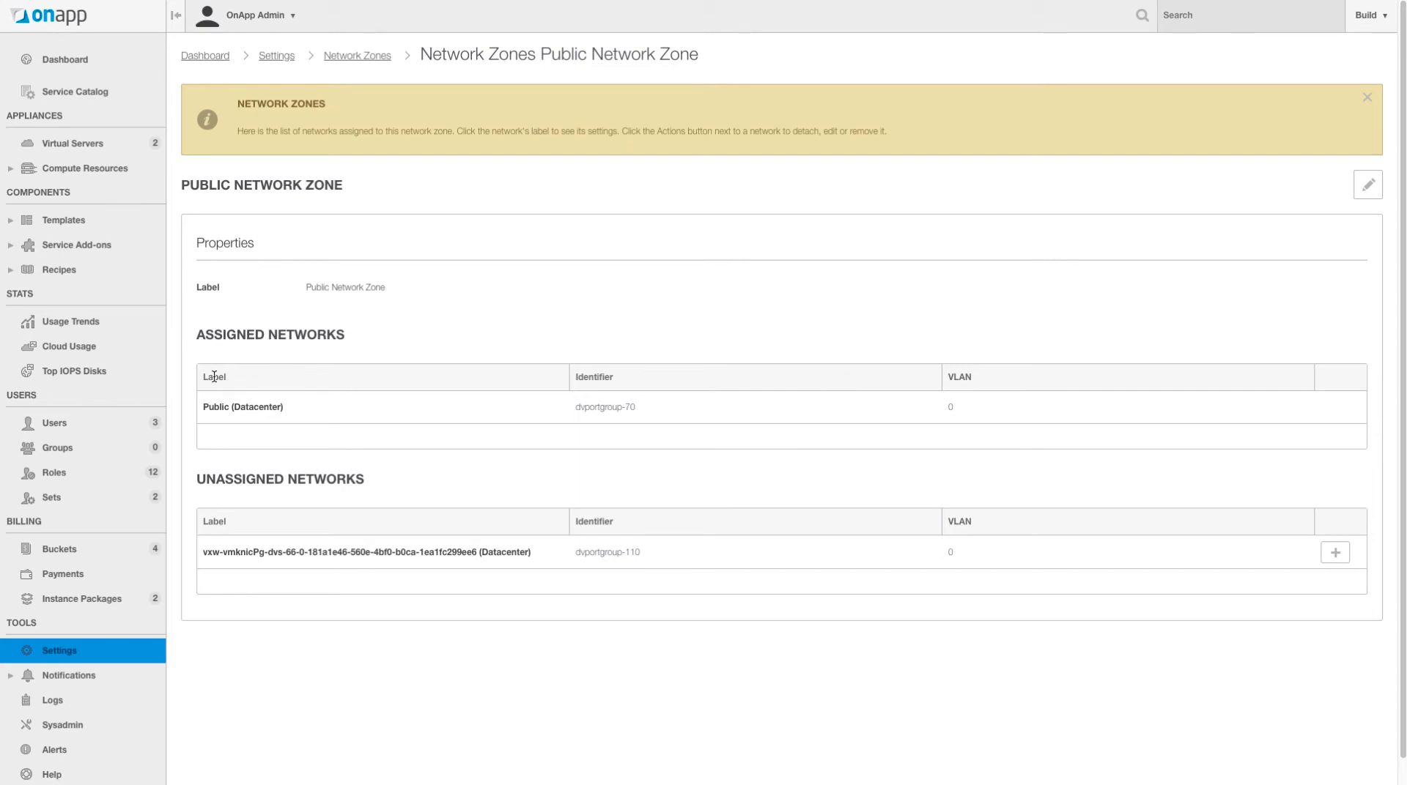
pyautogui.click(351, 62)
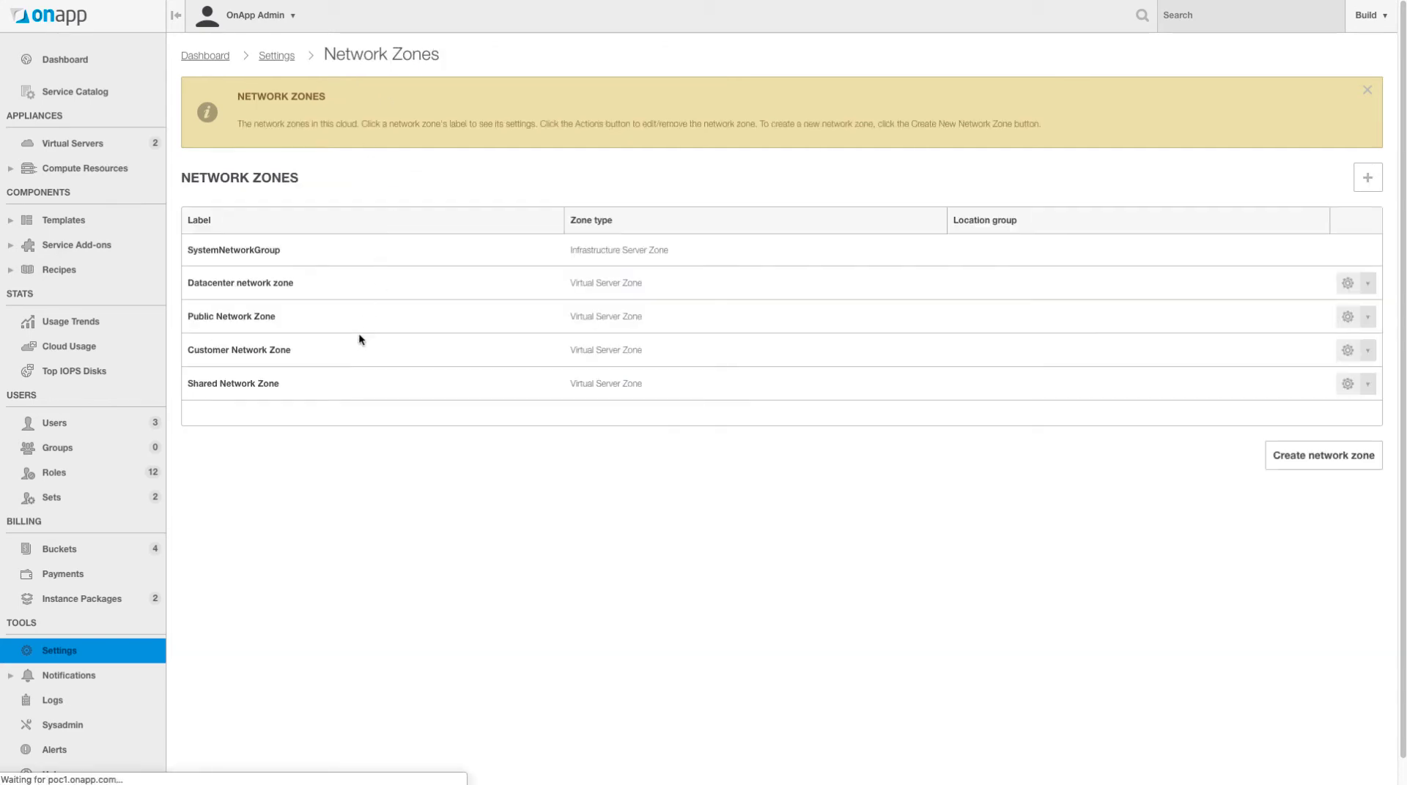
pyautogui.click(262, 353)
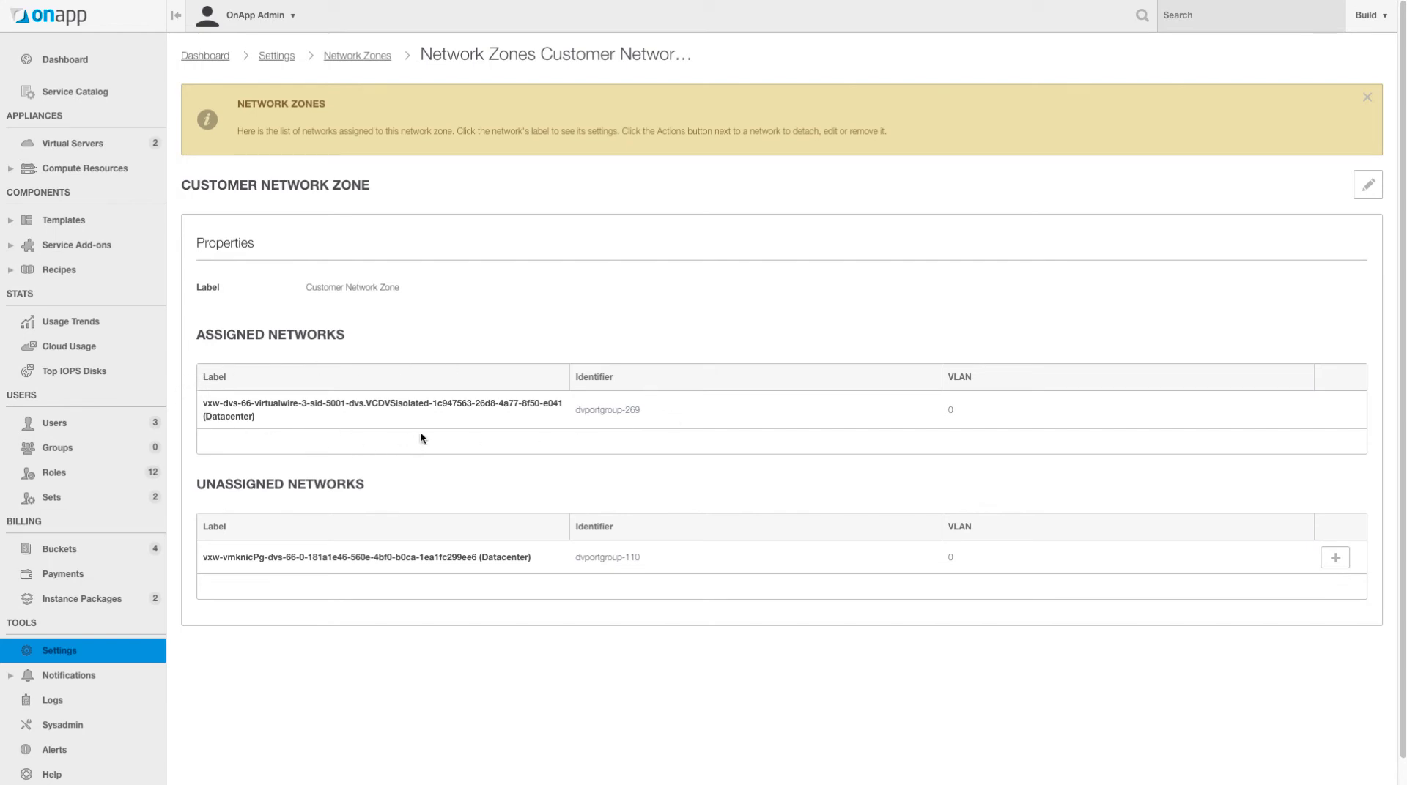
pyautogui.click(340, 56)
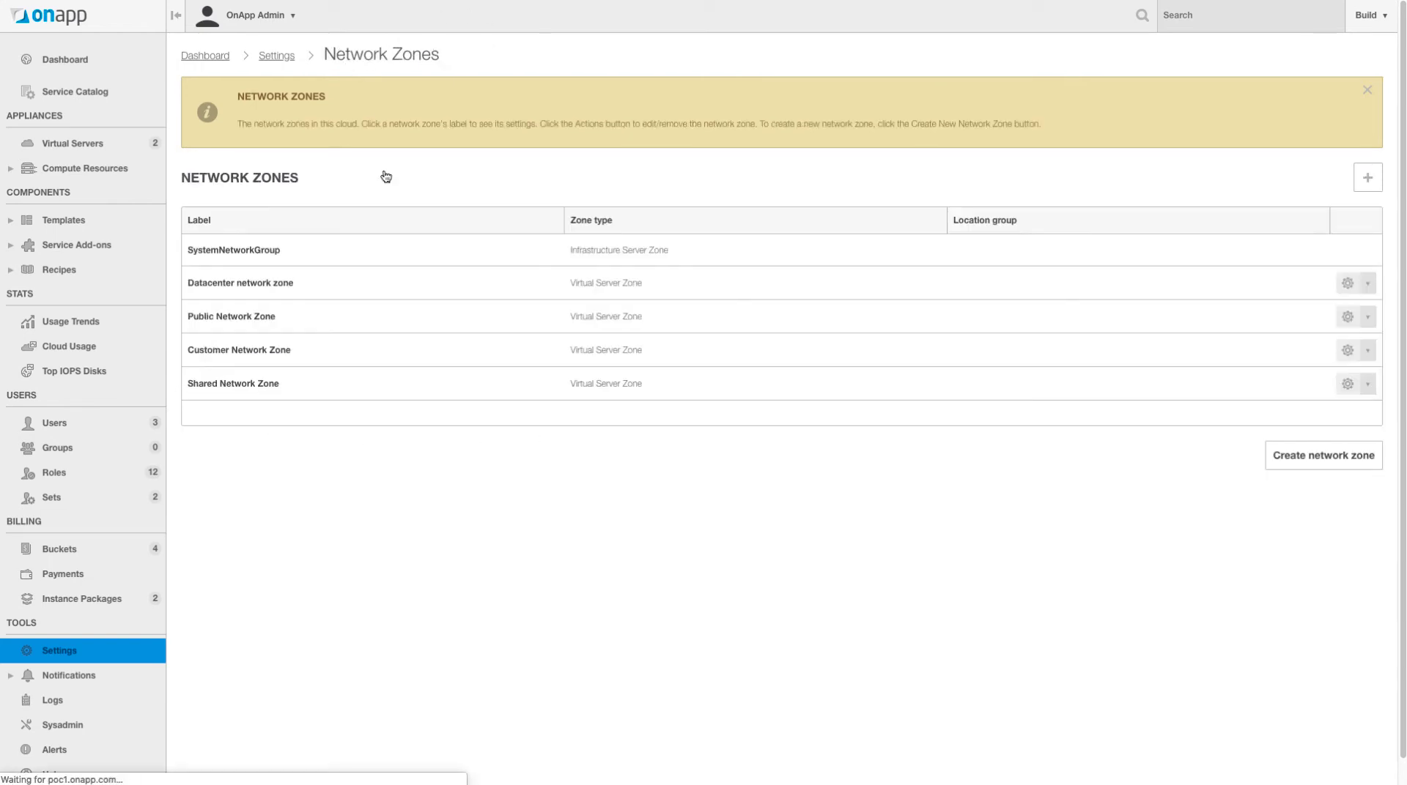
pyautogui.click(267, 385)
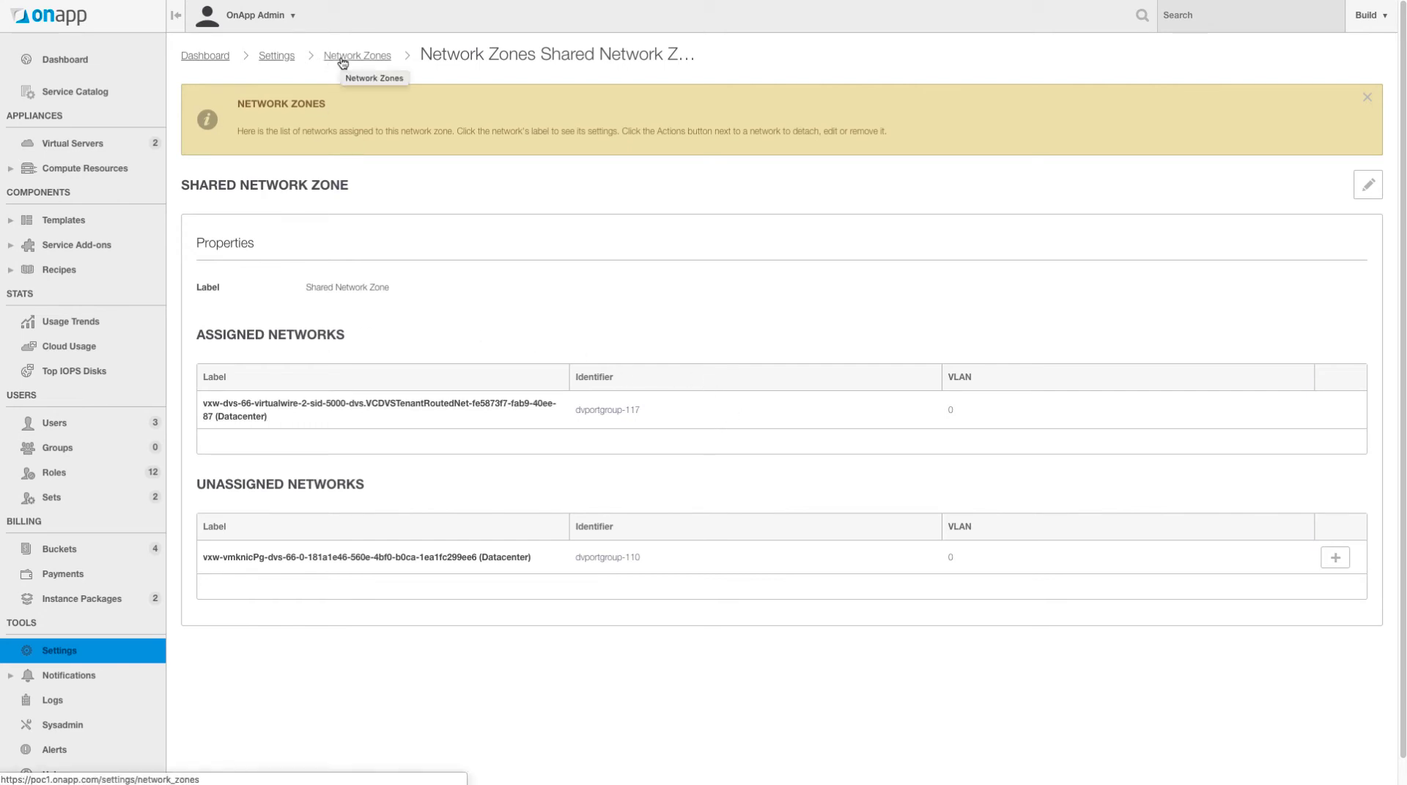
pyautogui.click(277, 56)
pyautogui.scroll(-1, 644, 575)
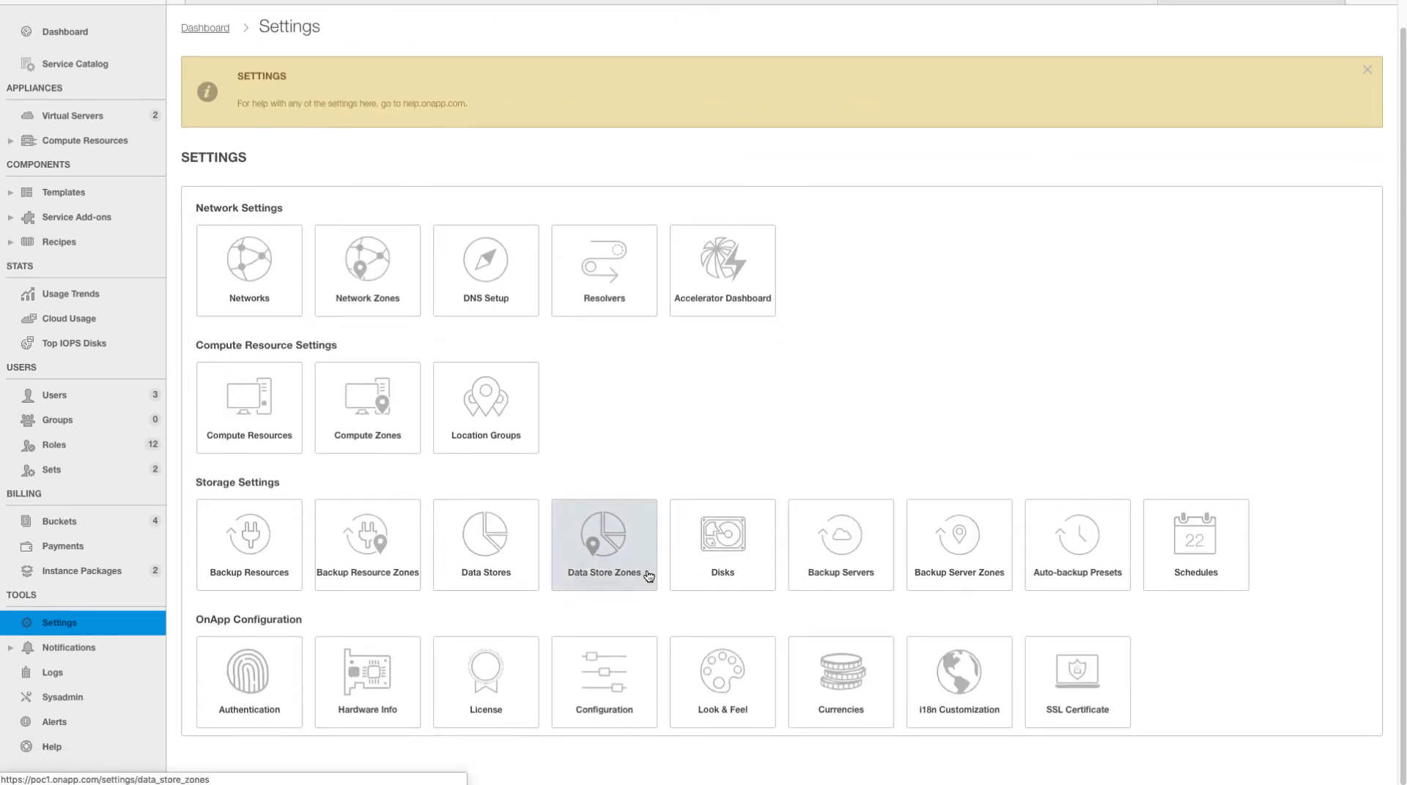
# - Inspect the data stores in Fast and Slow Storage Zones, then open Billing > Buckets
pyautogui.click(601, 555)
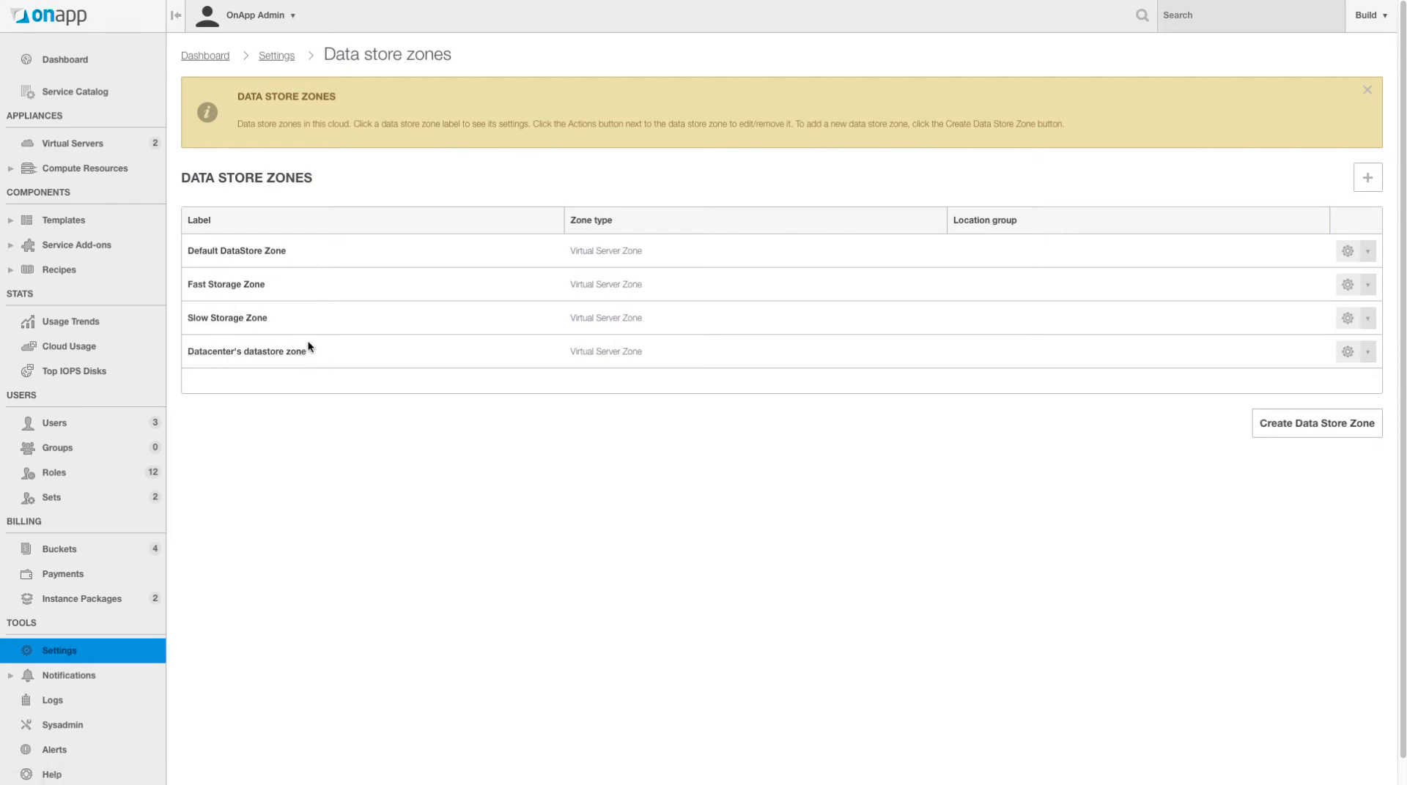
pyautogui.click(231, 290)
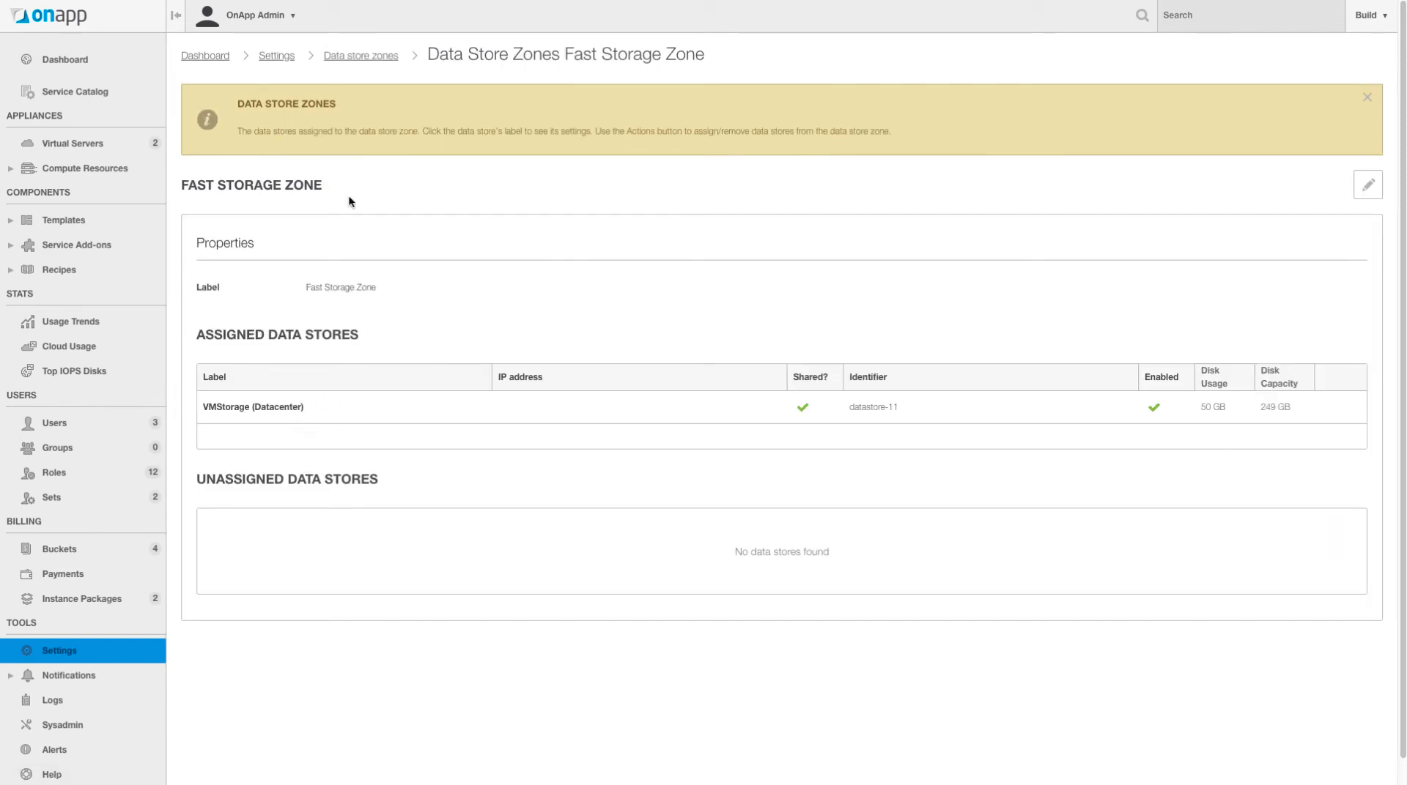
pyautogui.click(356, 56)
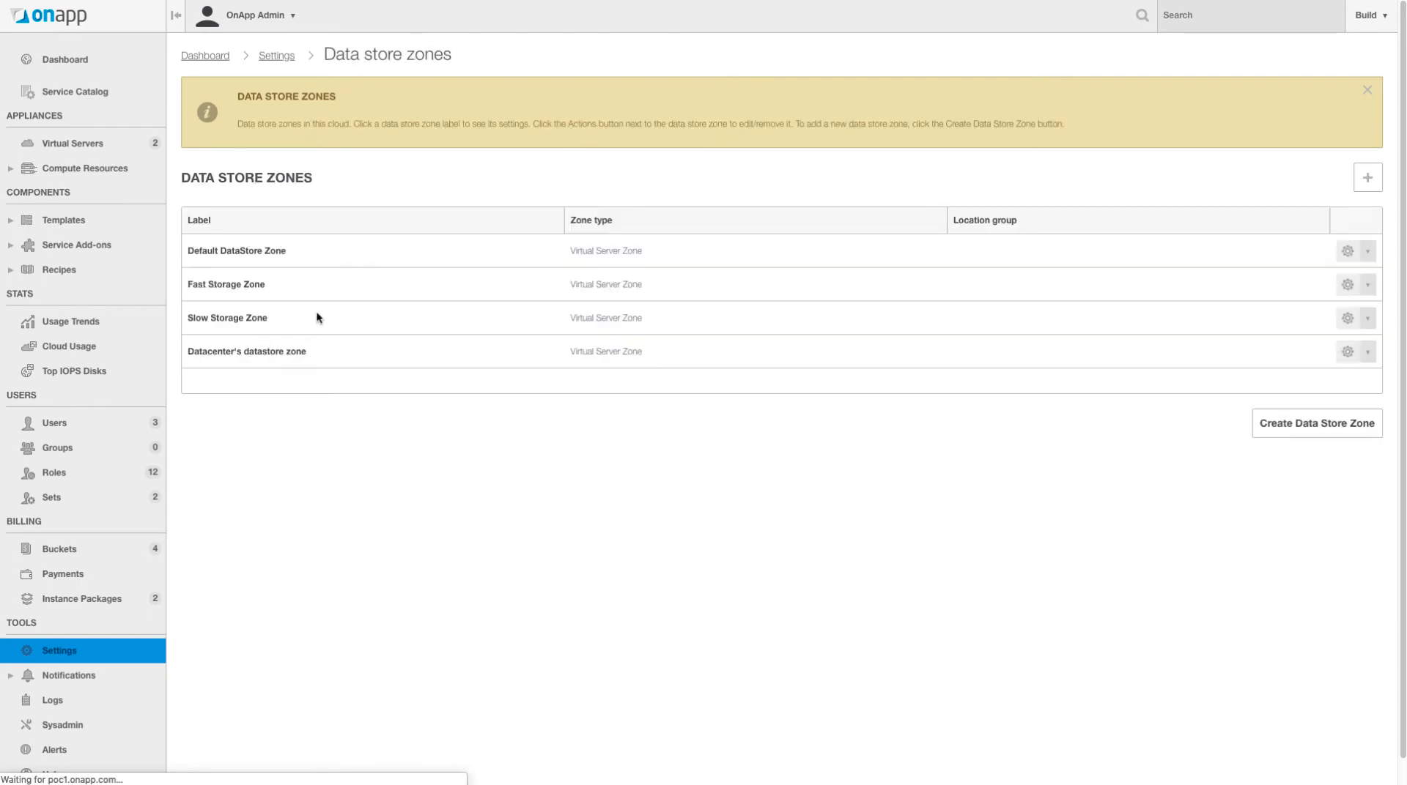
pyautogui.click(257, 320)
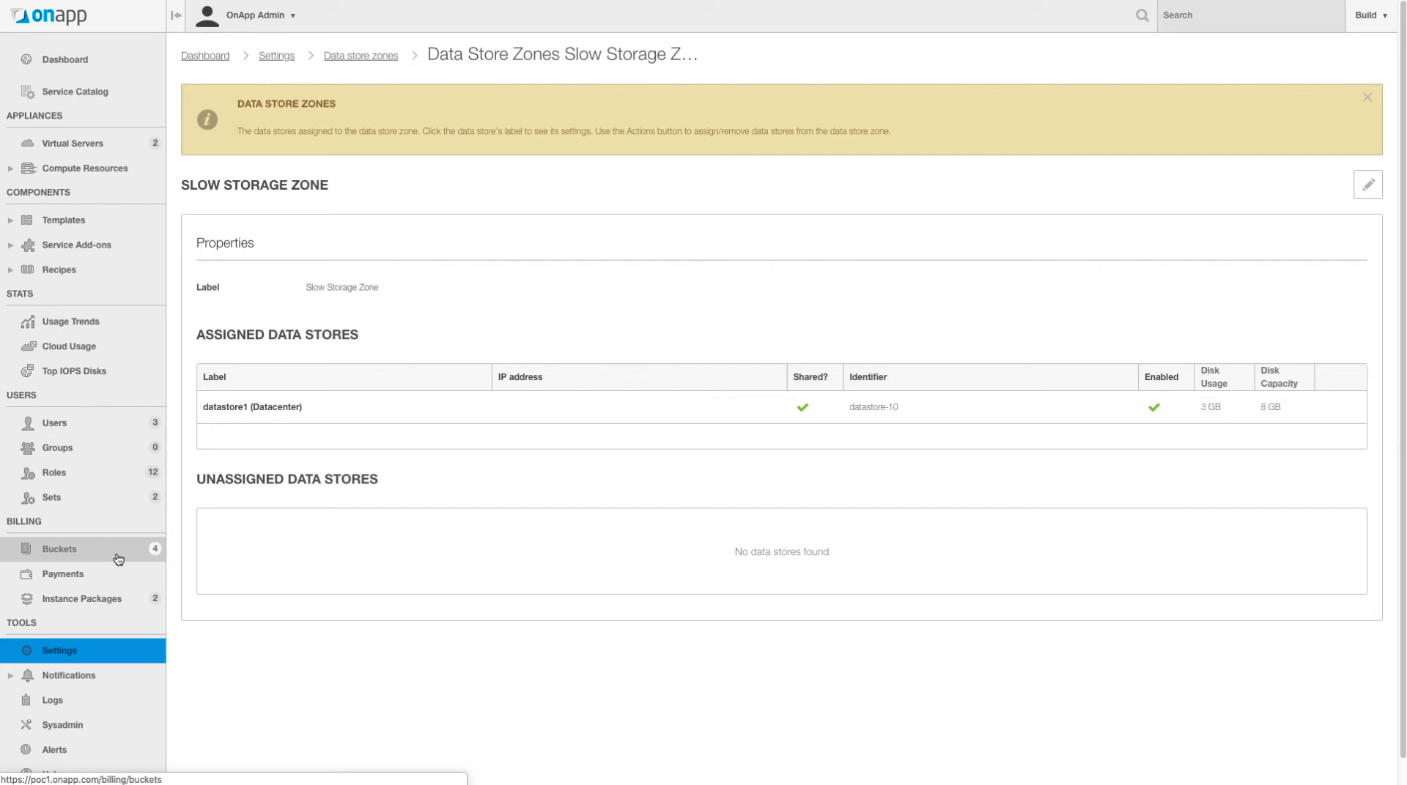
pyautogui.click(117, 558)
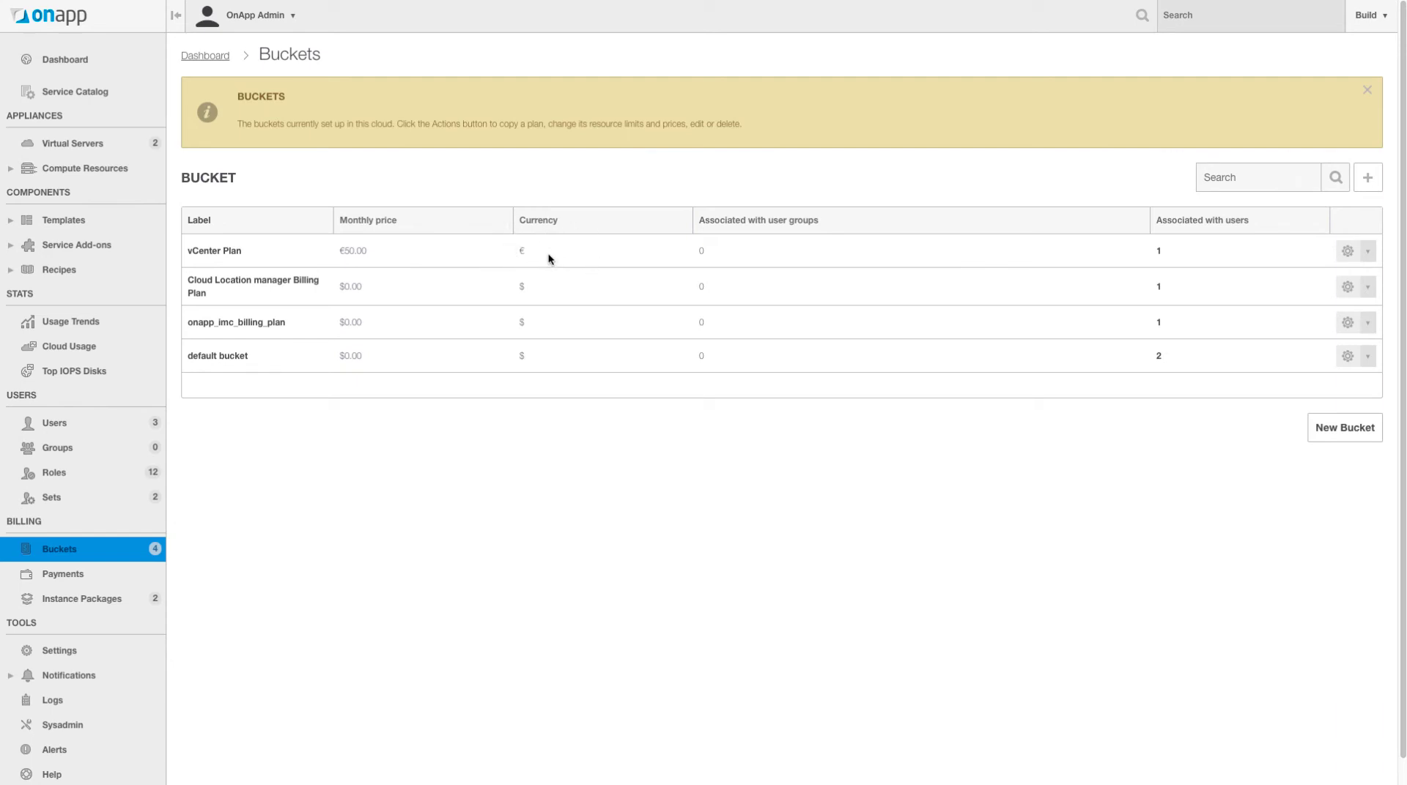
# - Open the vCenter Plan bucket and scroll to its virtual server, compute and storage zone limits
pyautogui.click(214, 256)
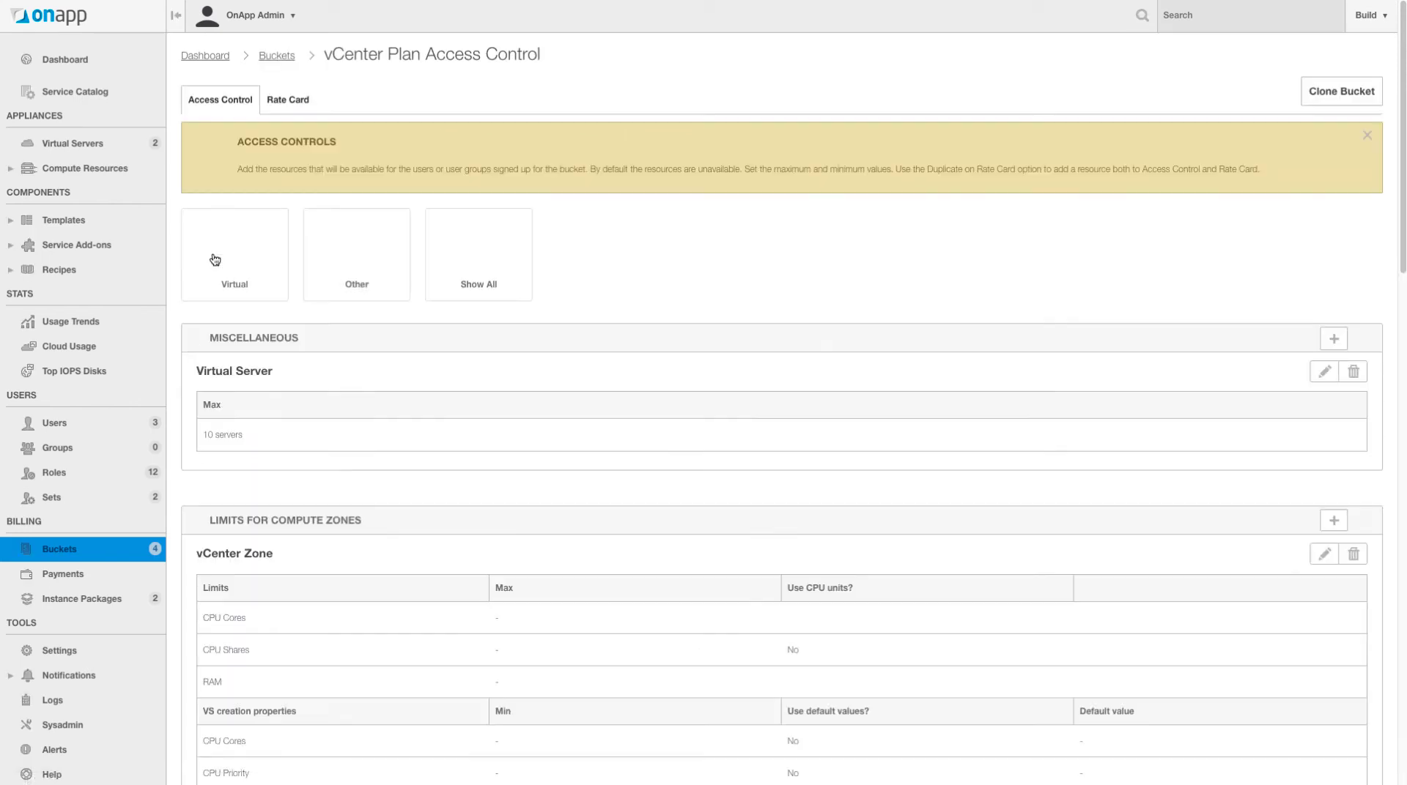
pyautogui.scroll(-1, 836, 249)
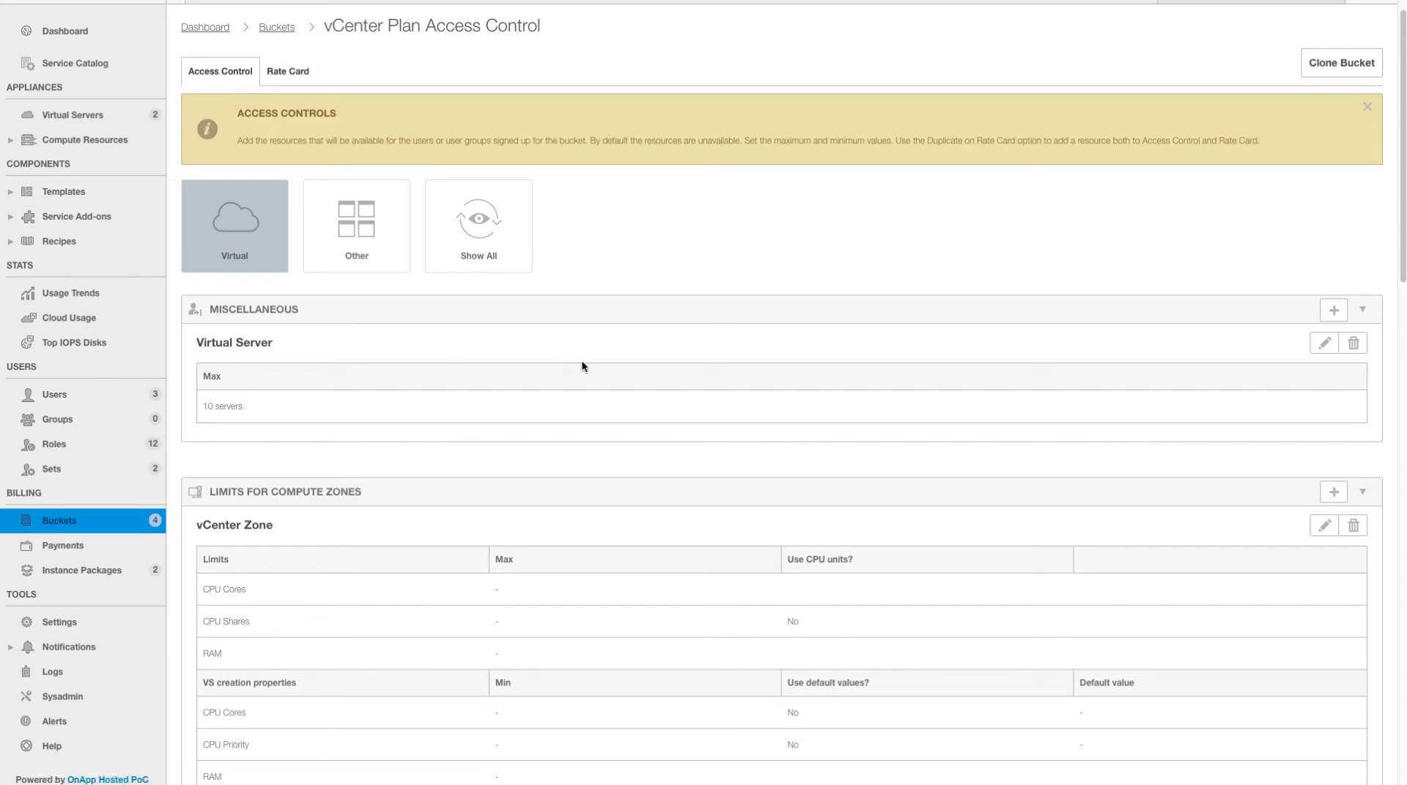
pyautogui.scroll(-3, 673, 417)
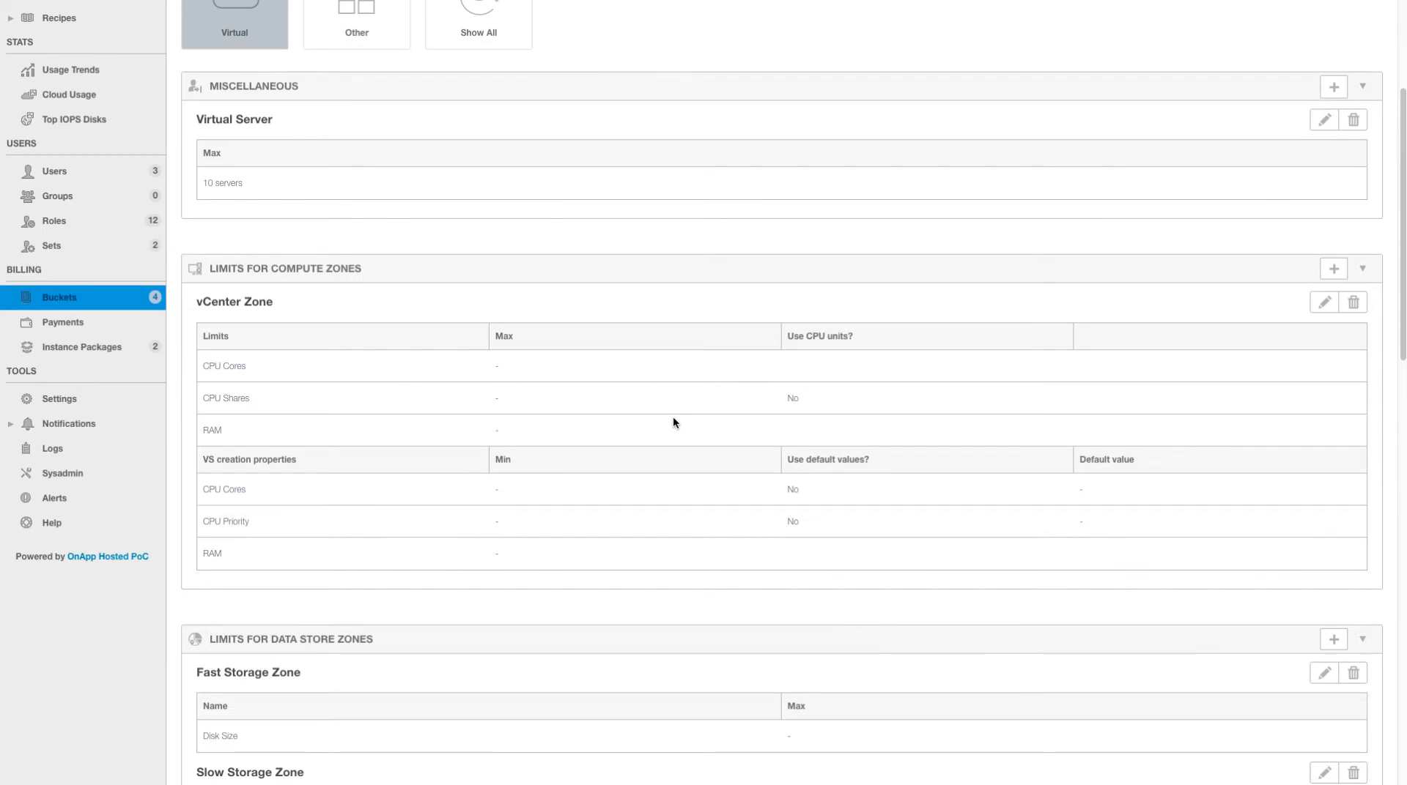
pyautogui.scroll(-1, 1151, 326)
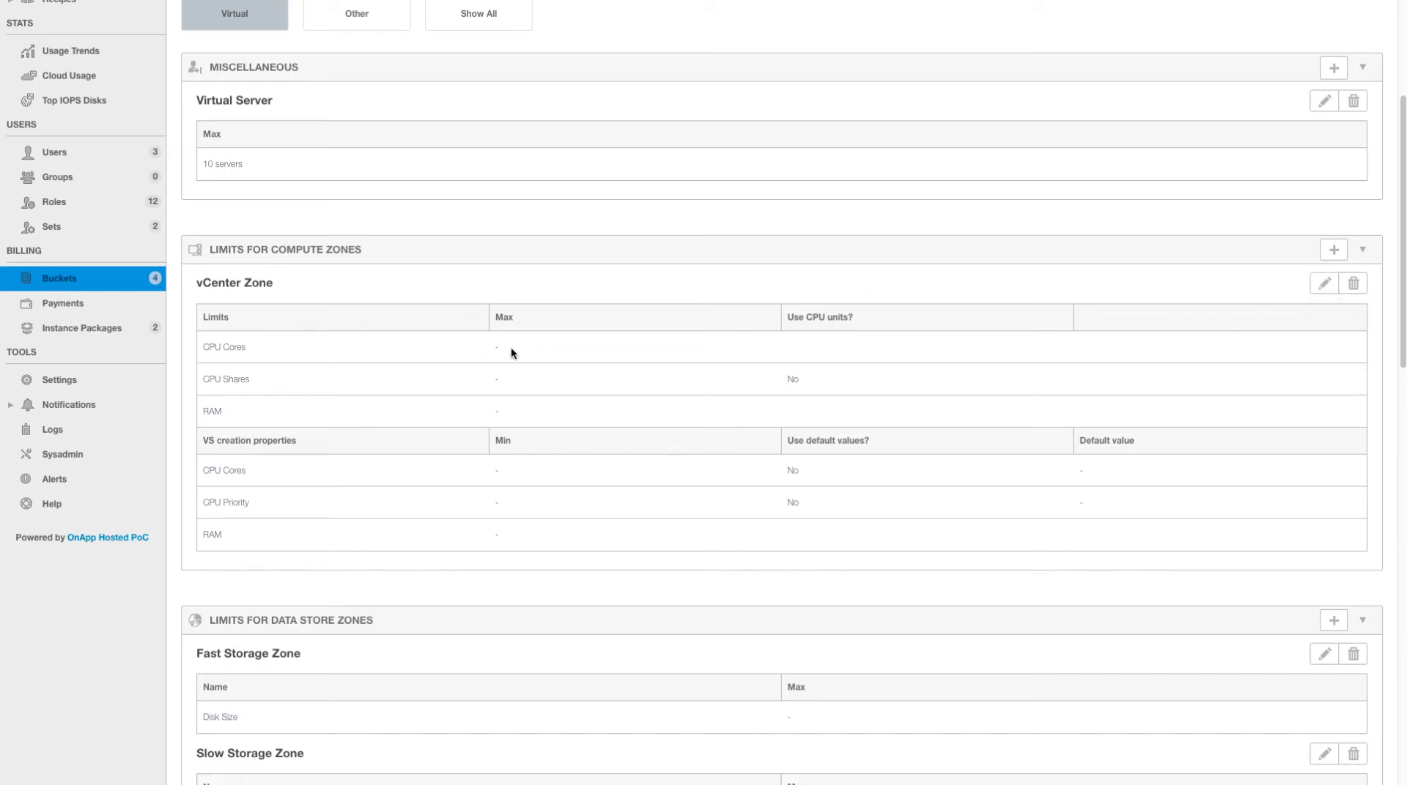
pyautogui.click(1324, 284)
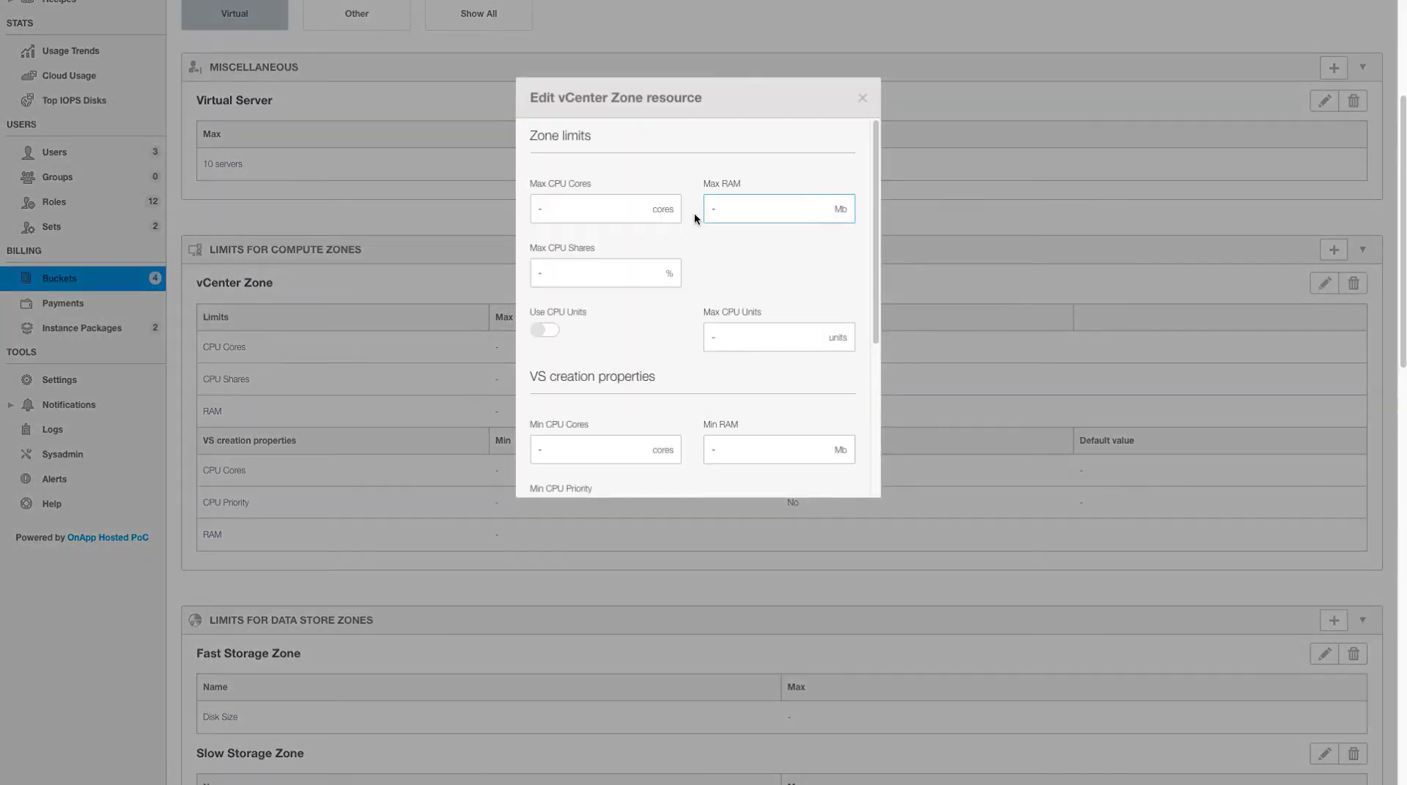
pyautogui.click(626, 208)
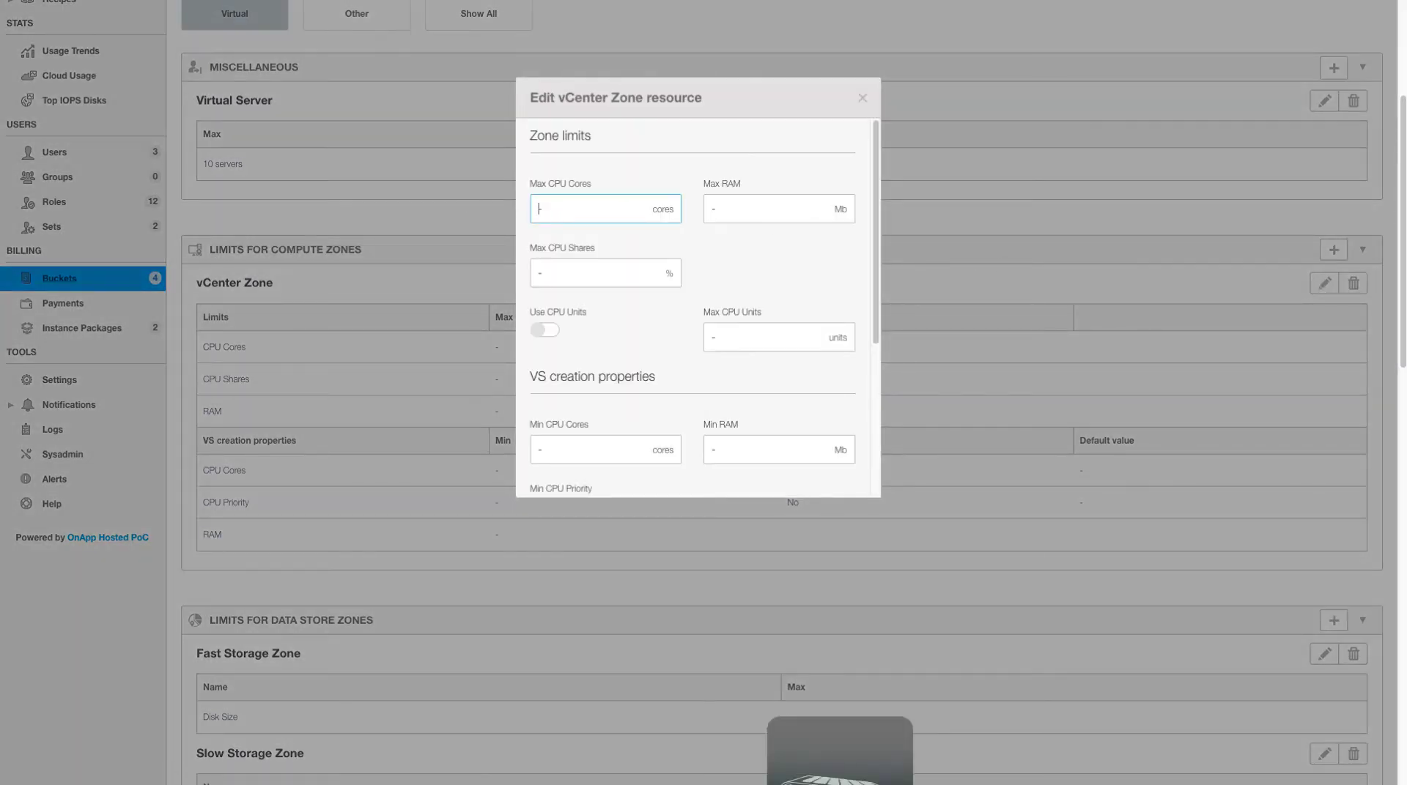
pyautogui.write('10')
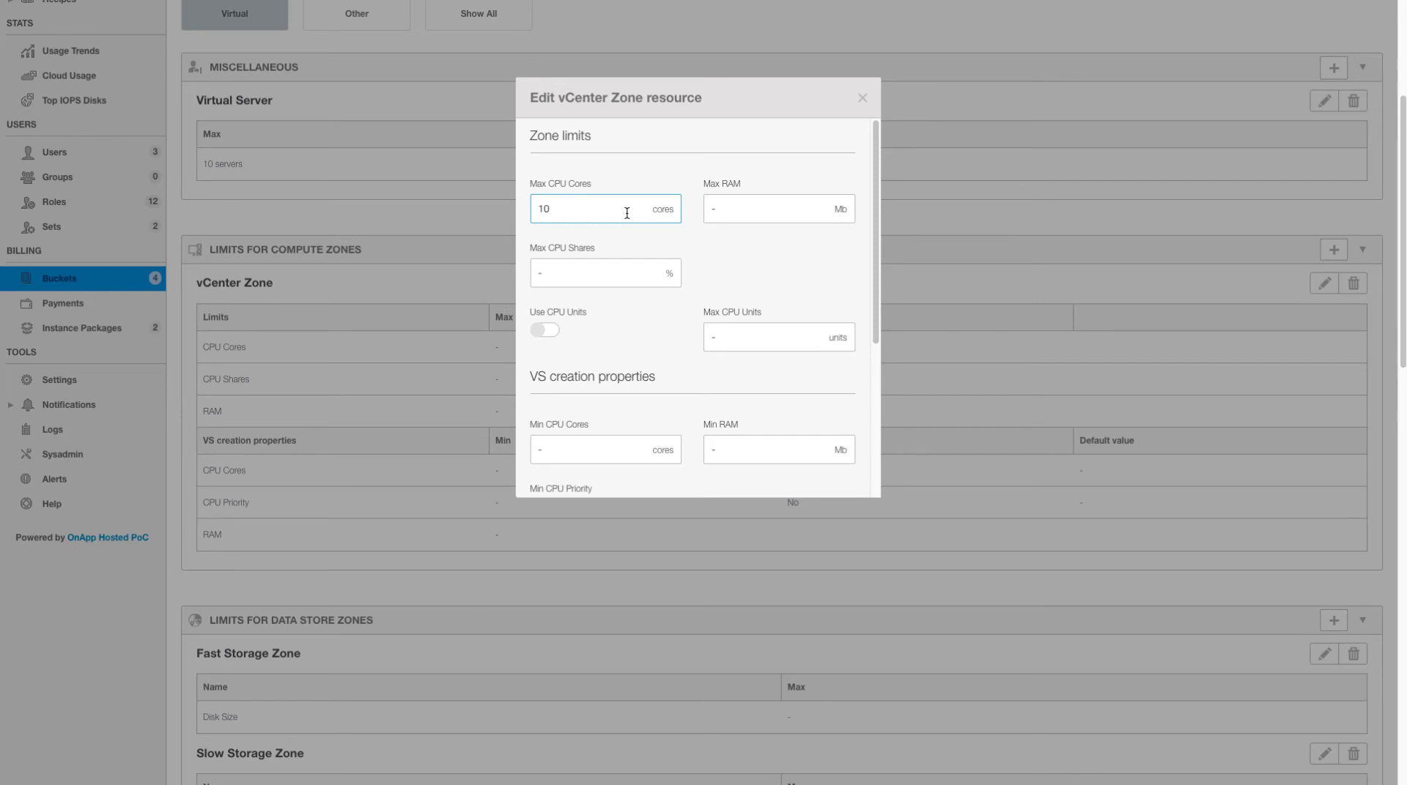
pyautogui.doubleClick(586, 211)
pyautogui.click(580, 207)
pyautogui.click(818, 219)
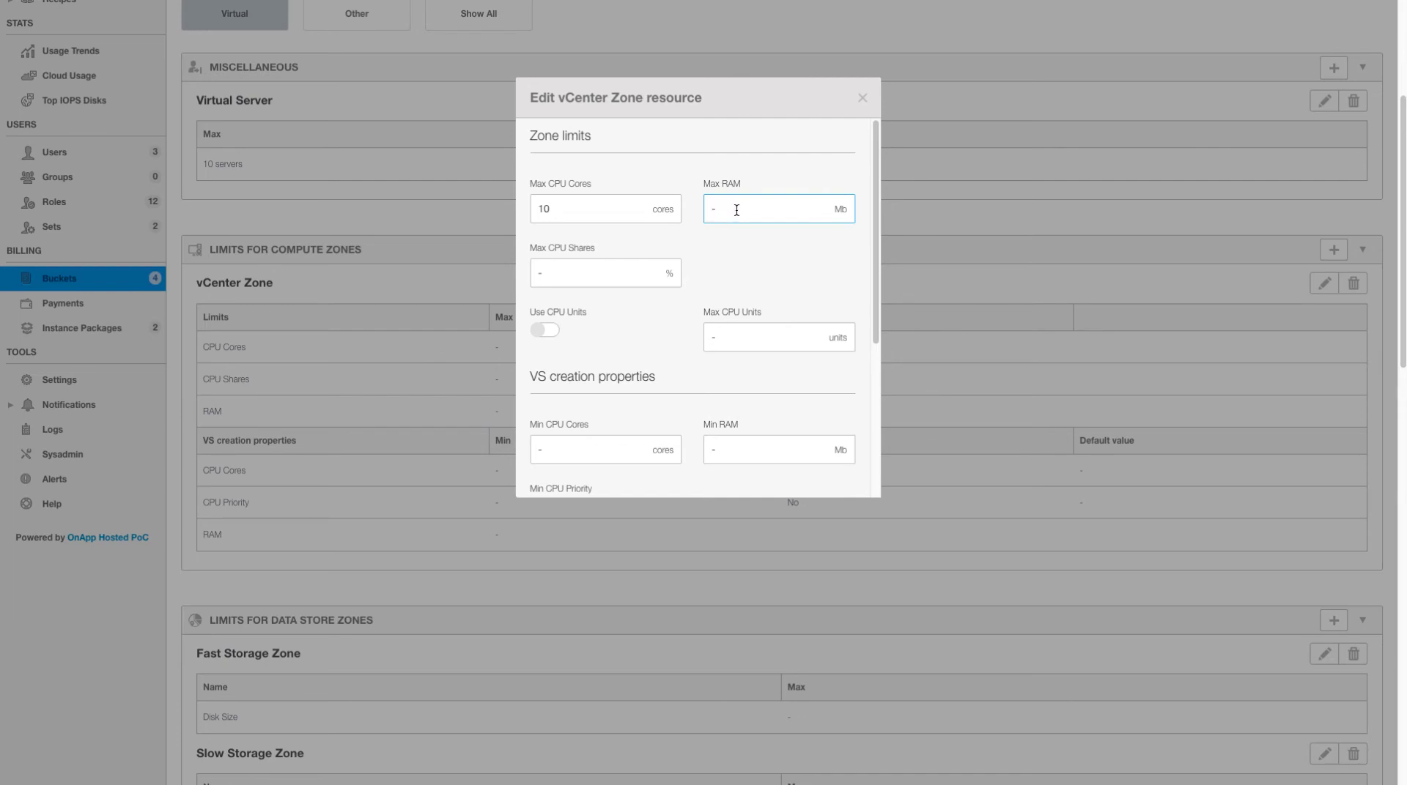
pyautogui.click(570, 213)
pyautogui.press('BackSpace')
pyautogui.press('BackSpace')
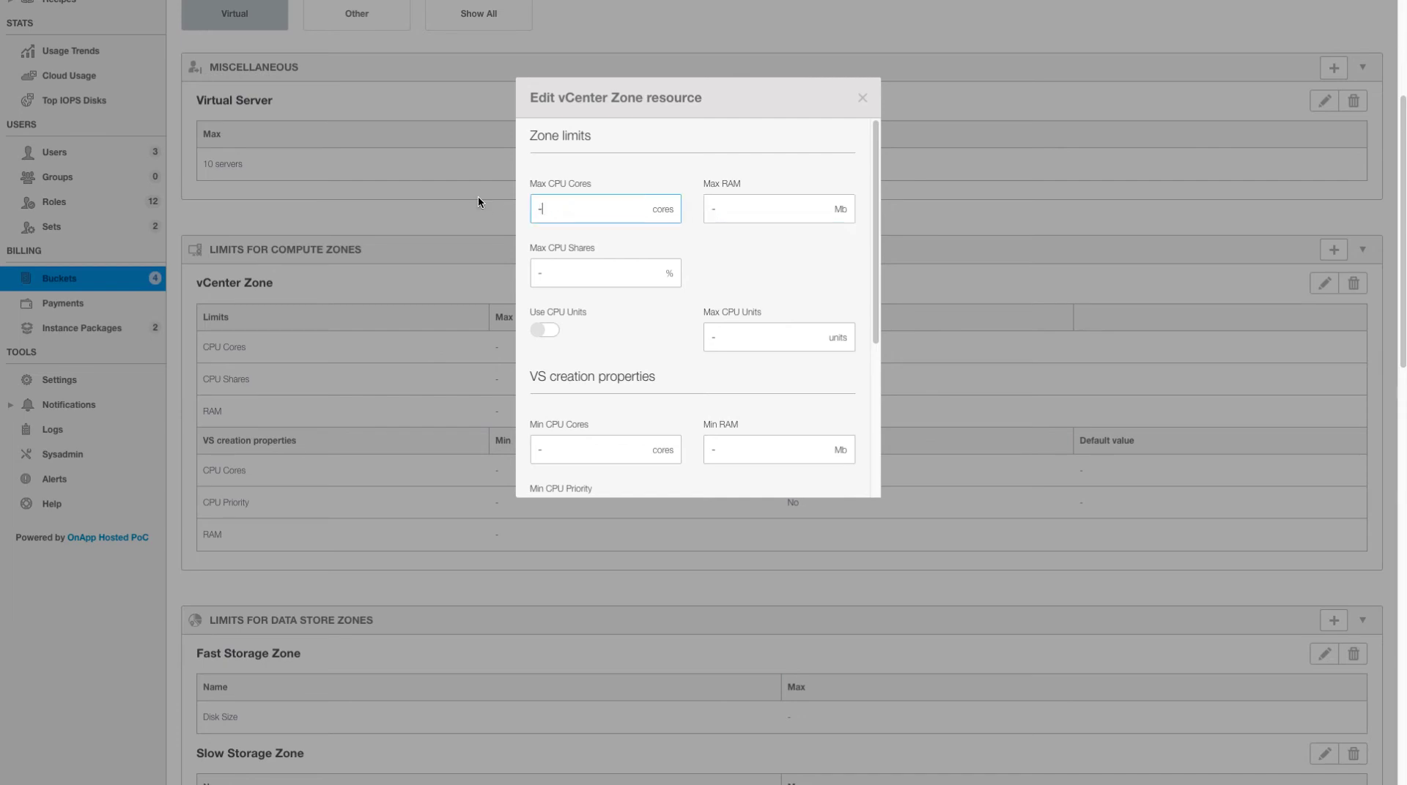
pyautogui.scroll(-5, 809, 284)
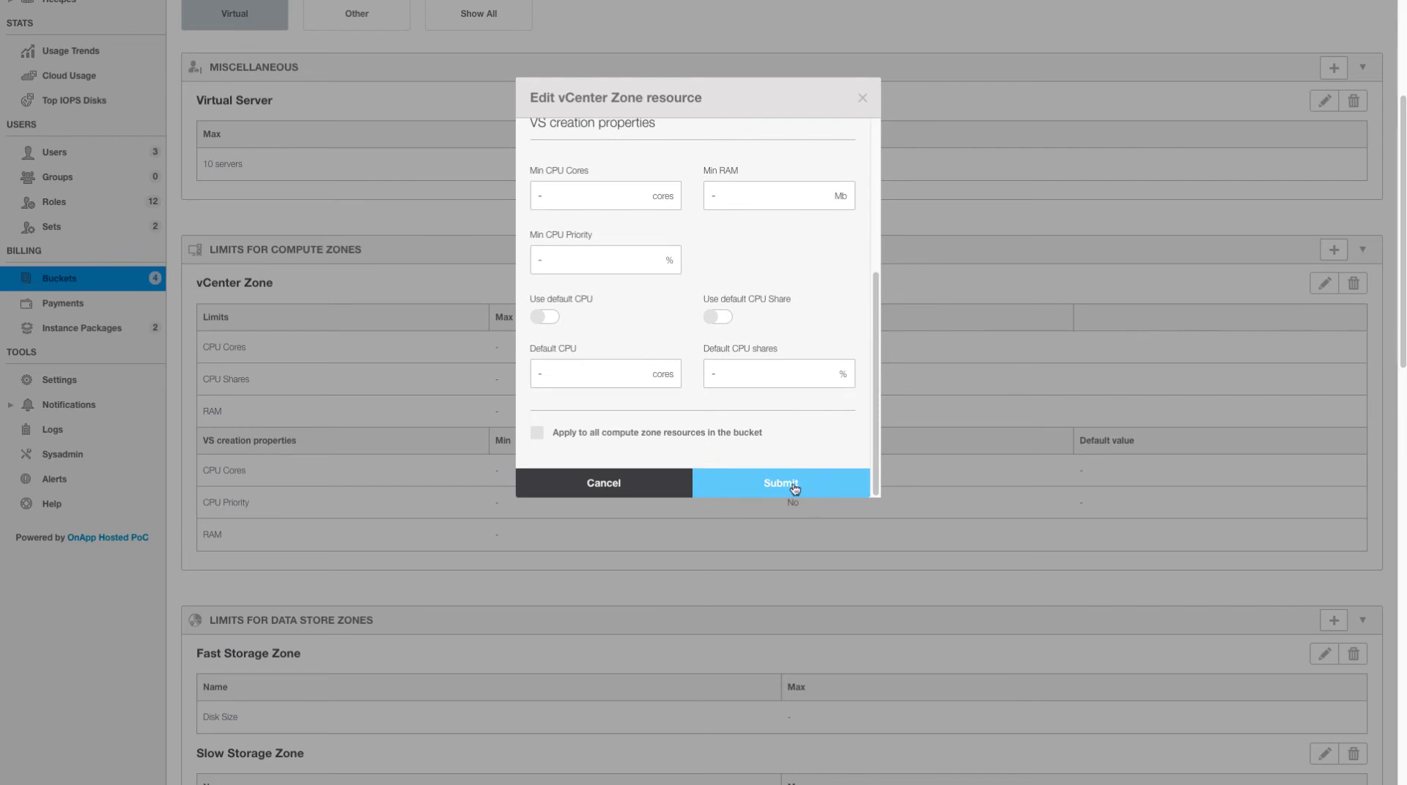
pyautogui.click(793, 488)
pyautogui.scroll(2, 743, 182)
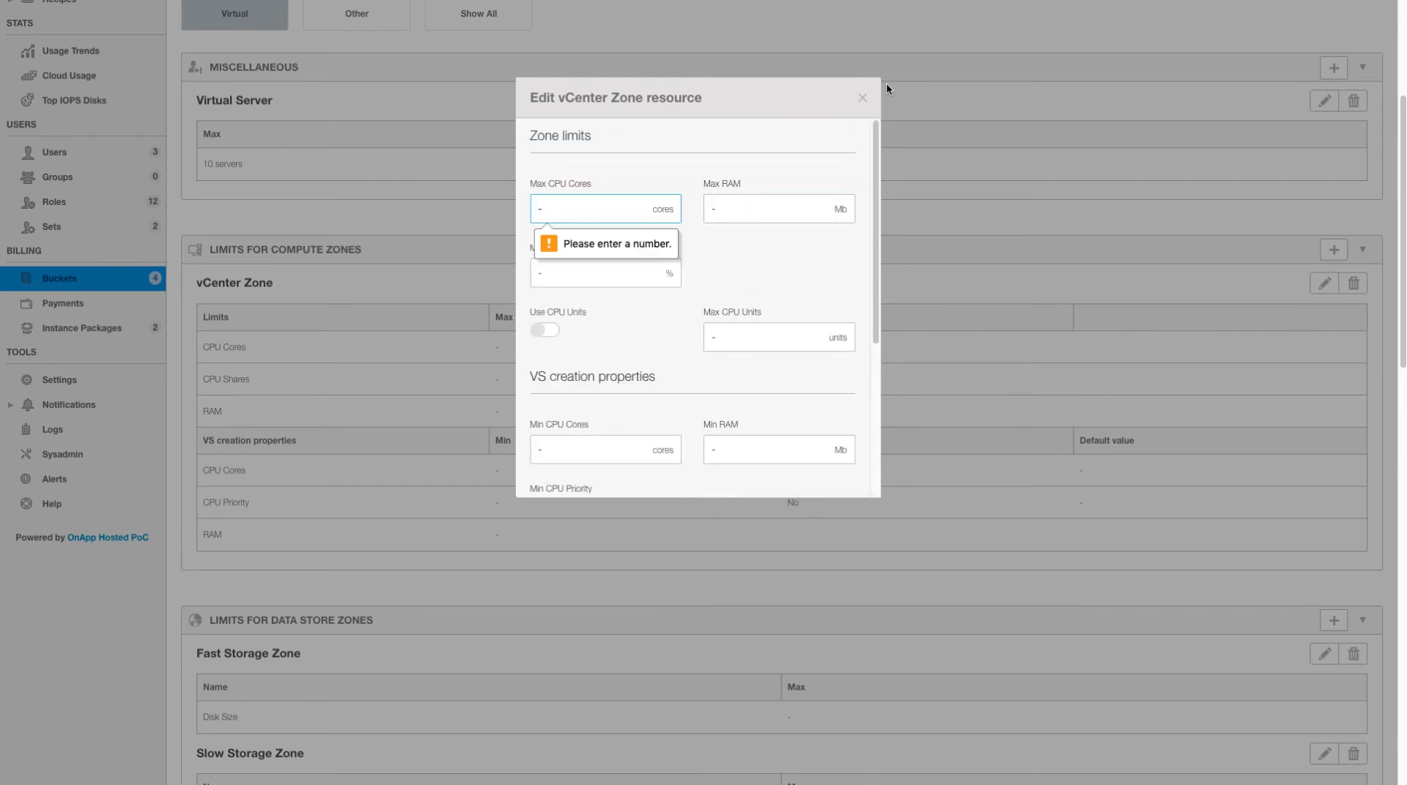
pyautogui.click(861, 101)
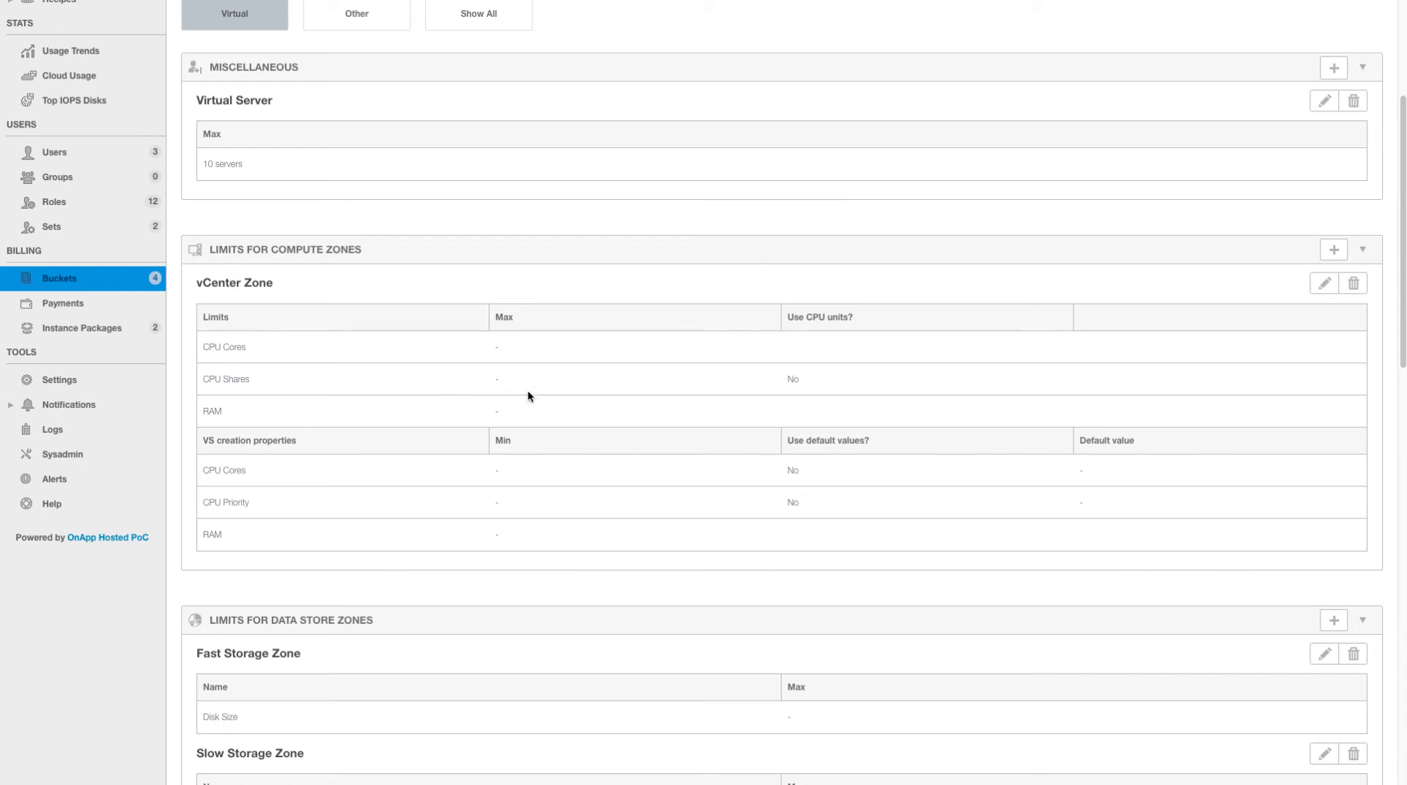
# - Begin a new data store zone limit, browse the zone list, then cancel without adding
pyautogui.scroll(-4, 723, 374)
pyautogui.scroll(-1, 723, 374)
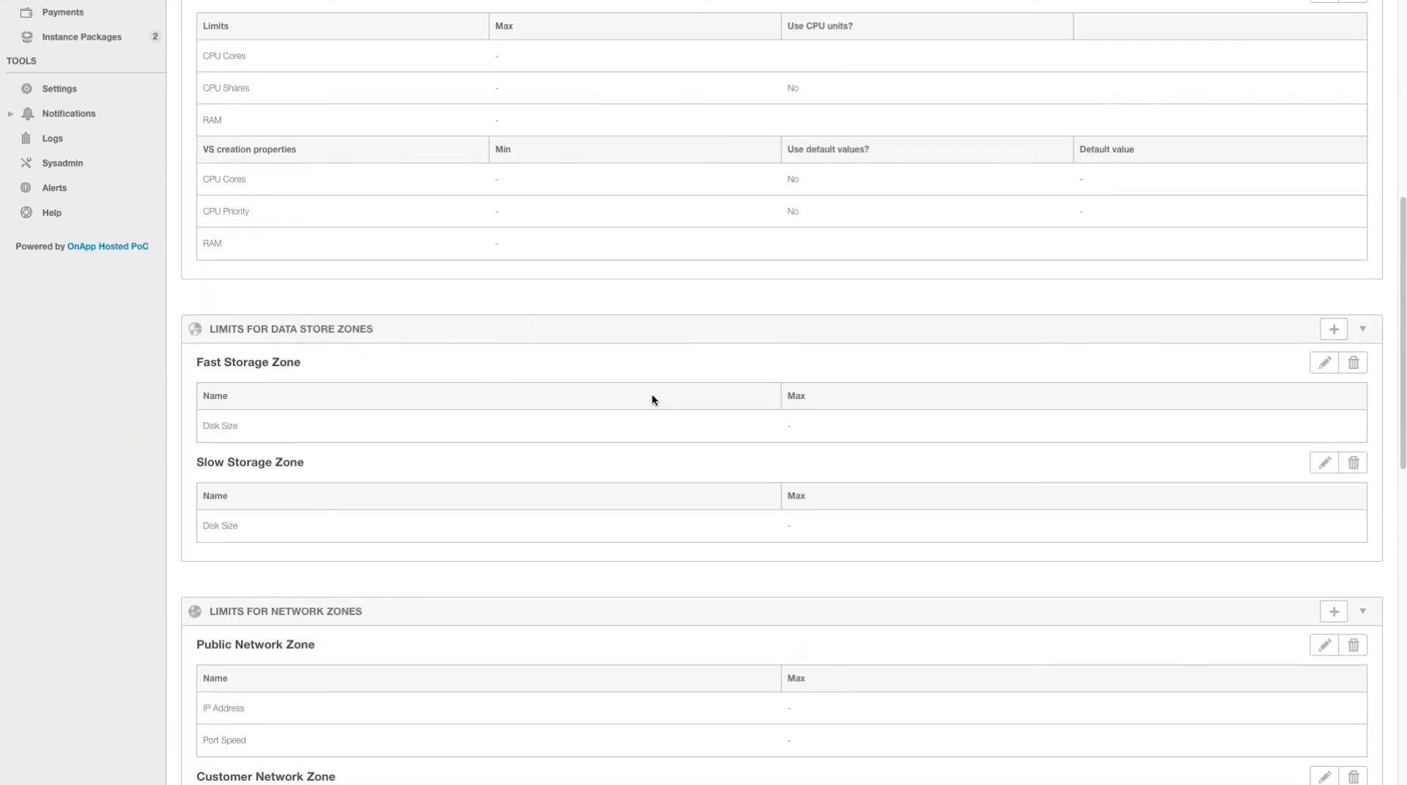
pyautogui.click(1333, 329)
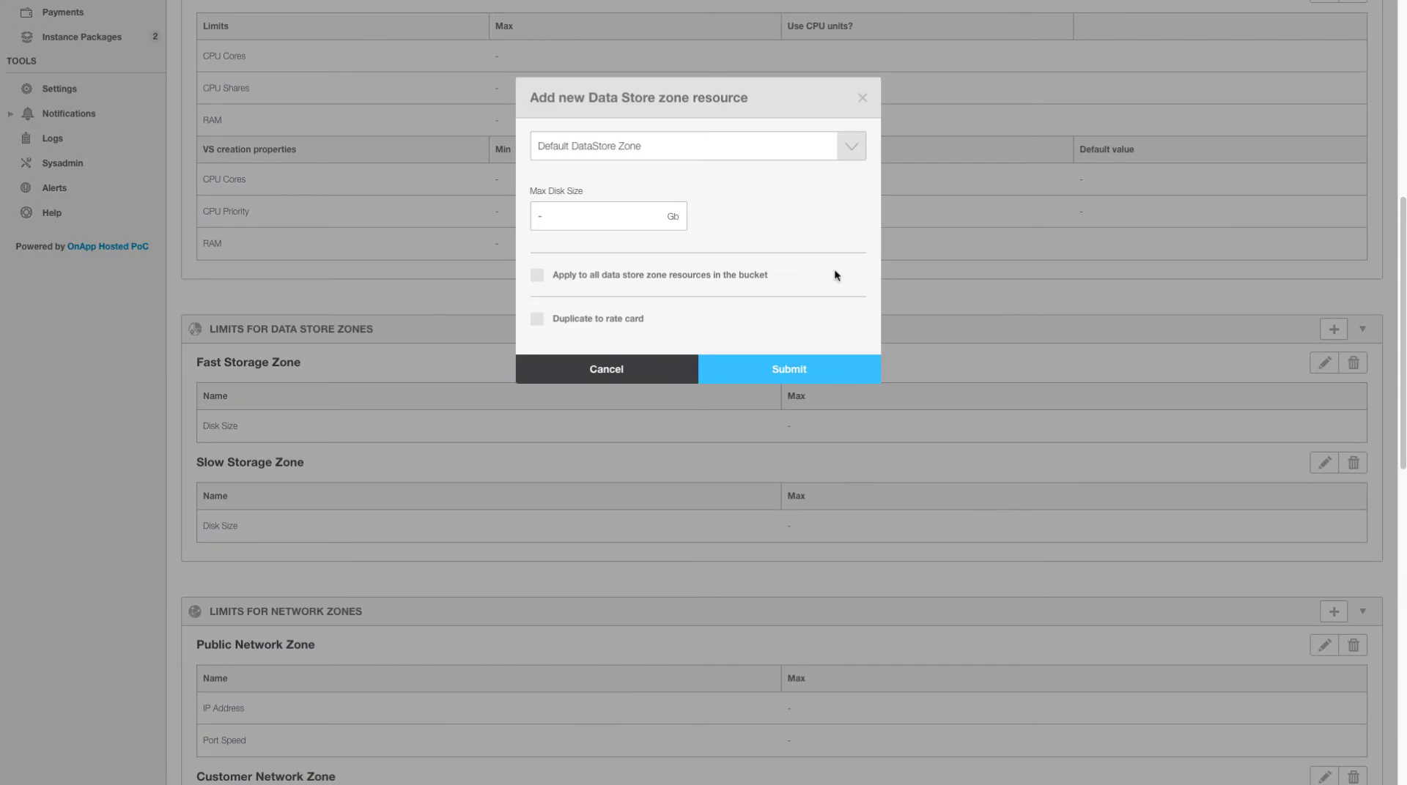
pyautogui.click(713, 145)
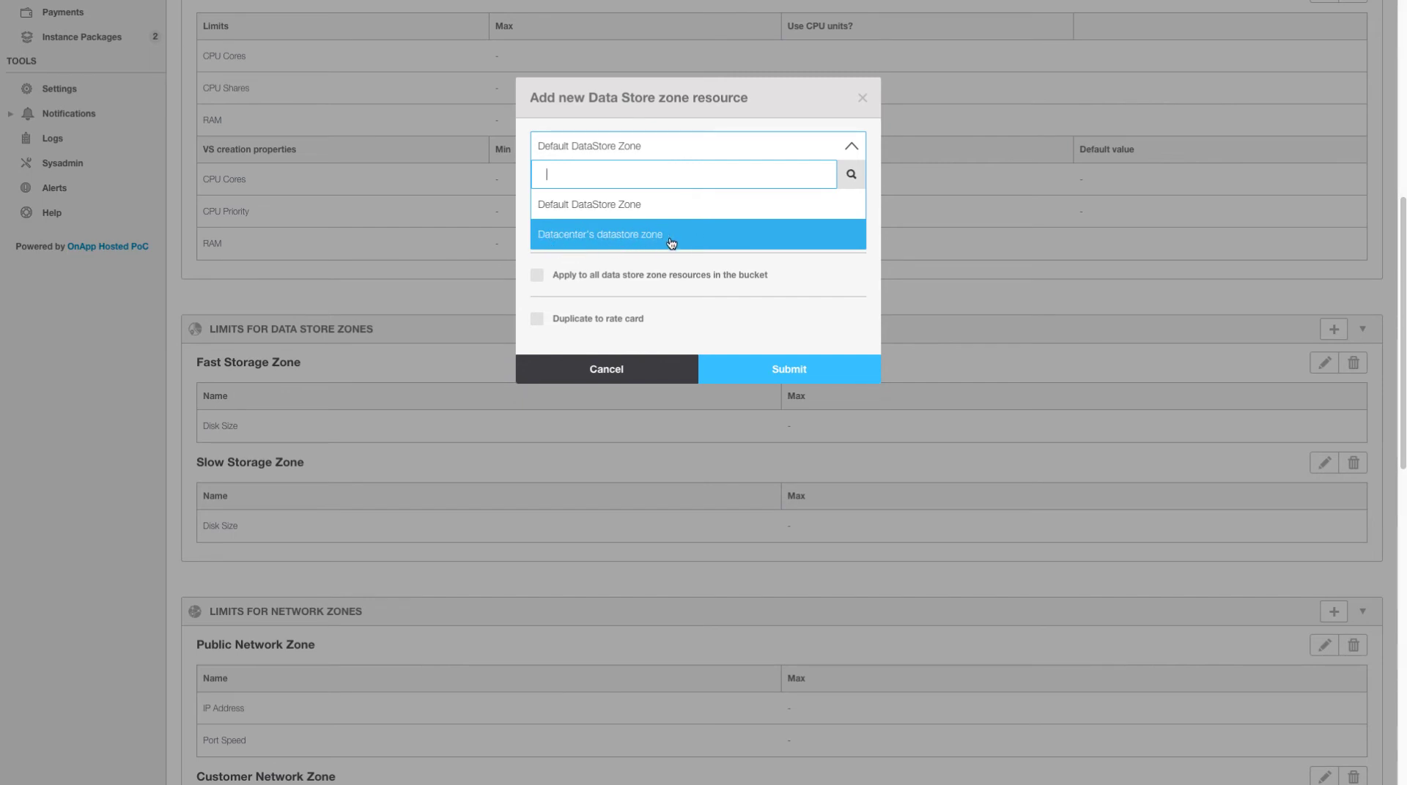
pyautogui.click(614, 370)
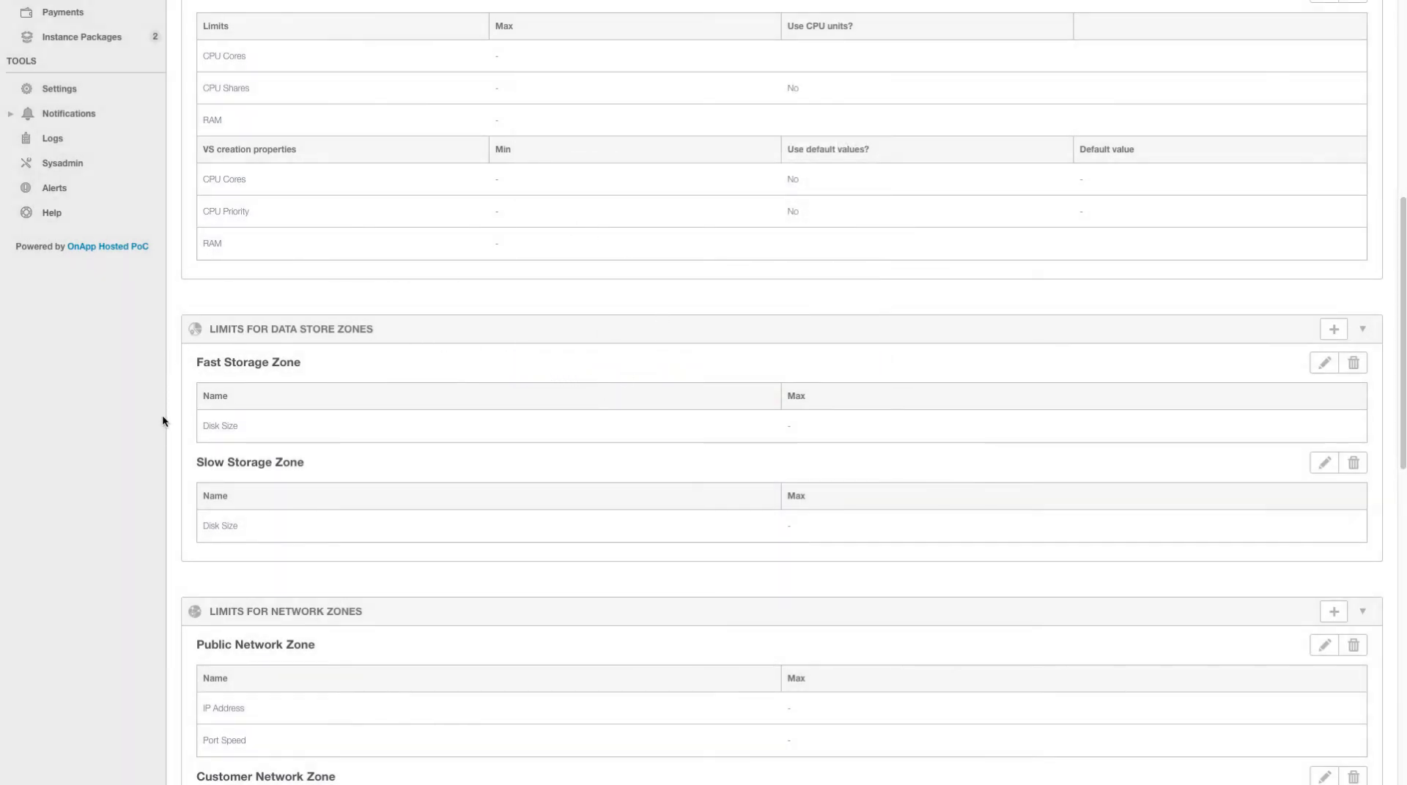
pyautogui.moveTo(192, 359); pyautogui.dragTo(322, 368)
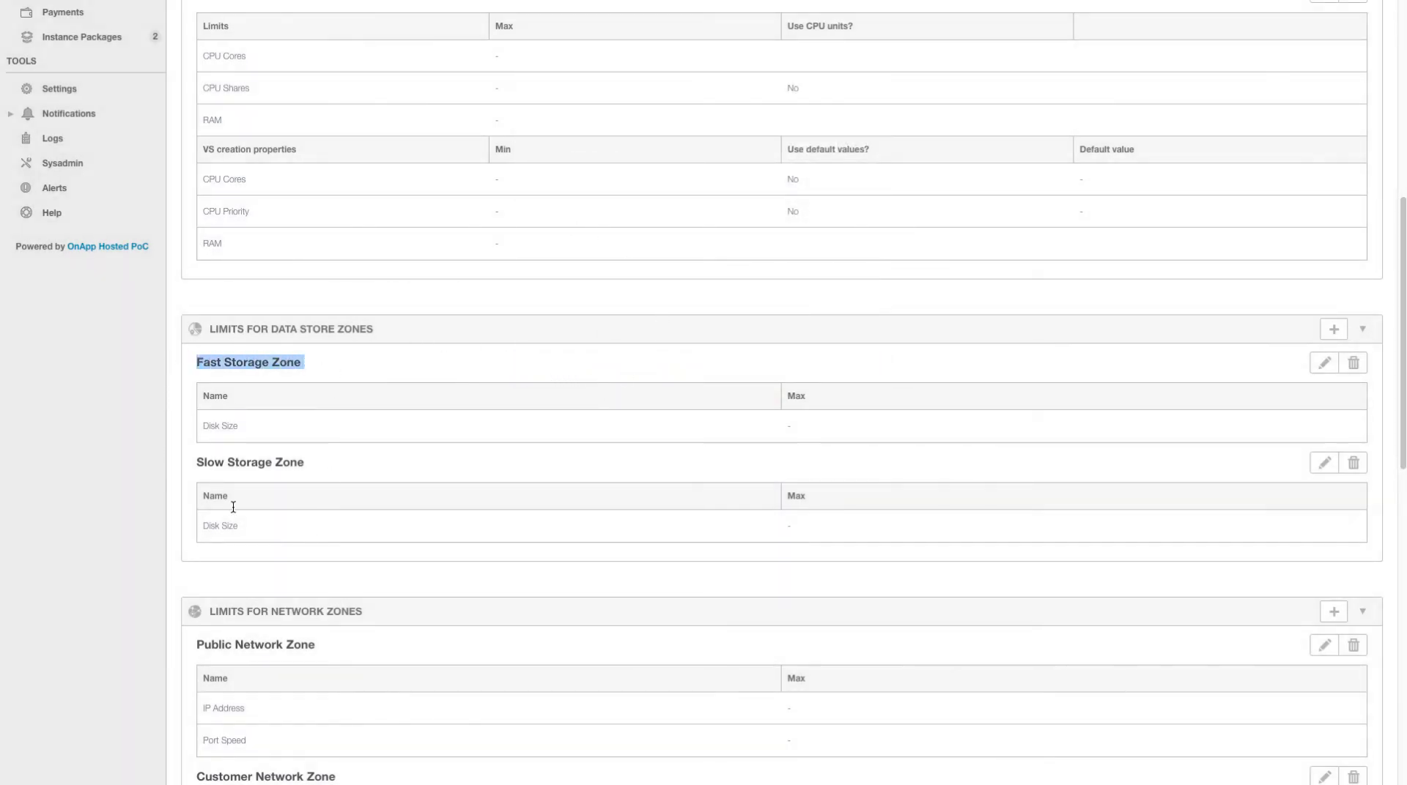
pyautogui.moveTo(198, 462); pyautogui.dragTo(323, 467)
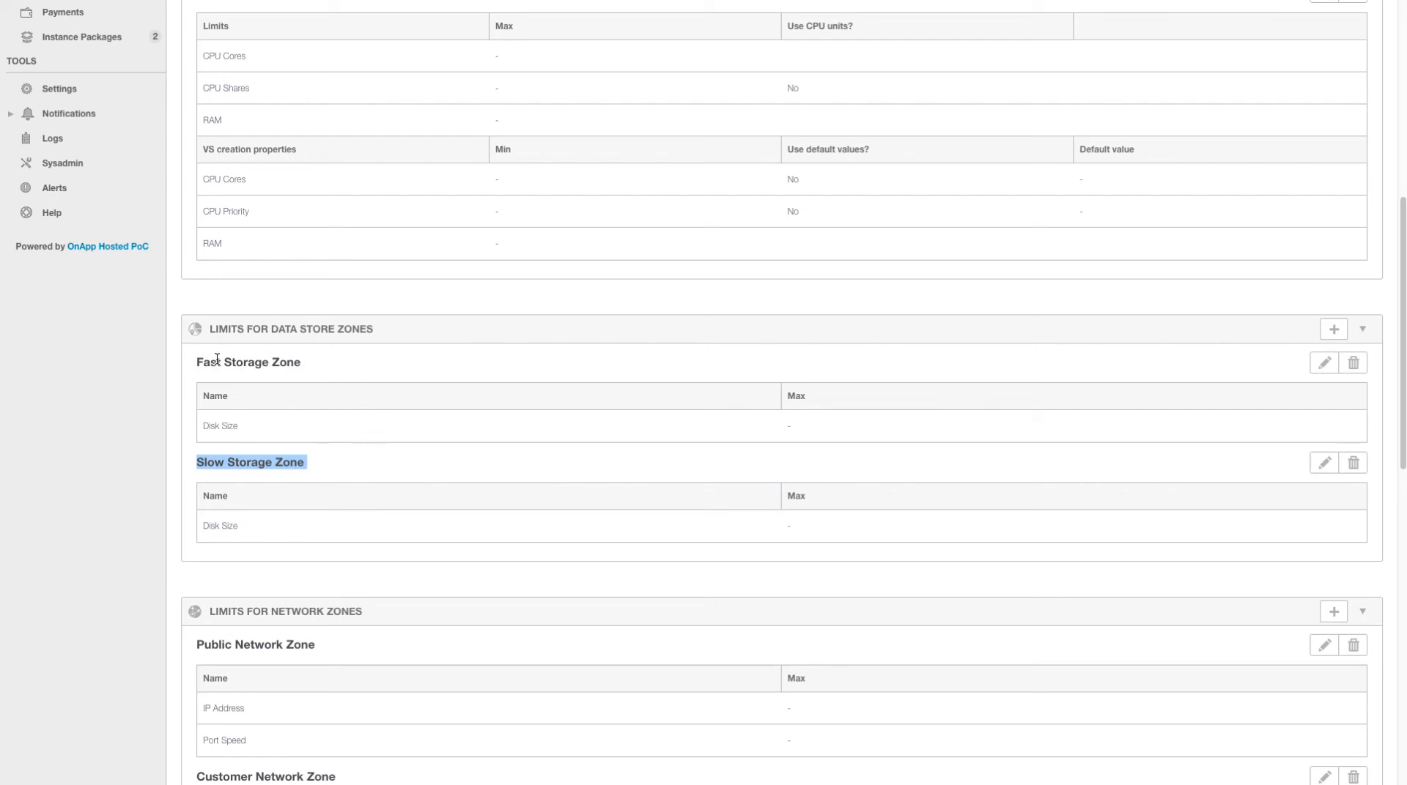
pyautogui.moveTo(204, 362); pyautogui.dragTo(308, 368)
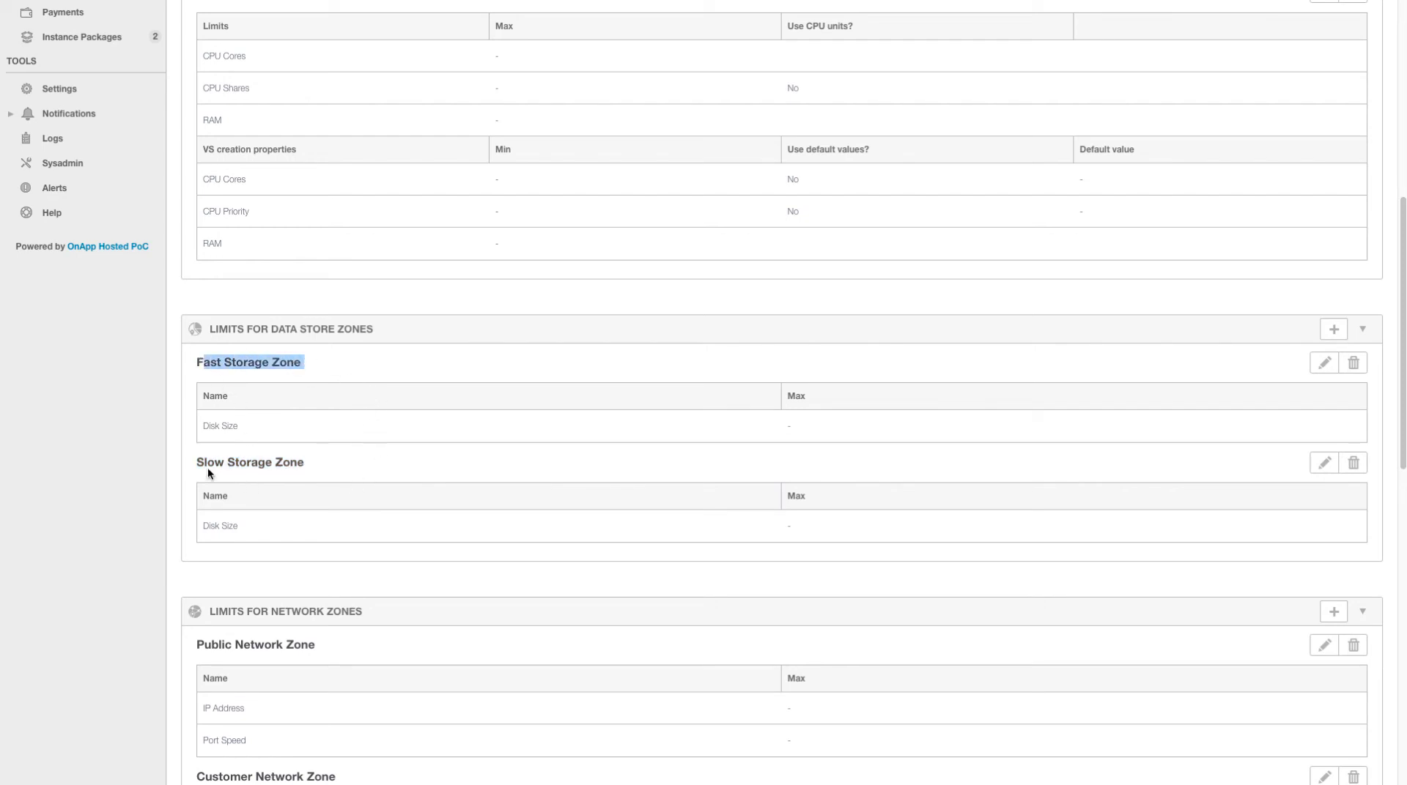
pyautogui.click(437, 469)
pyautogui.scroll(-5, 454, 450)
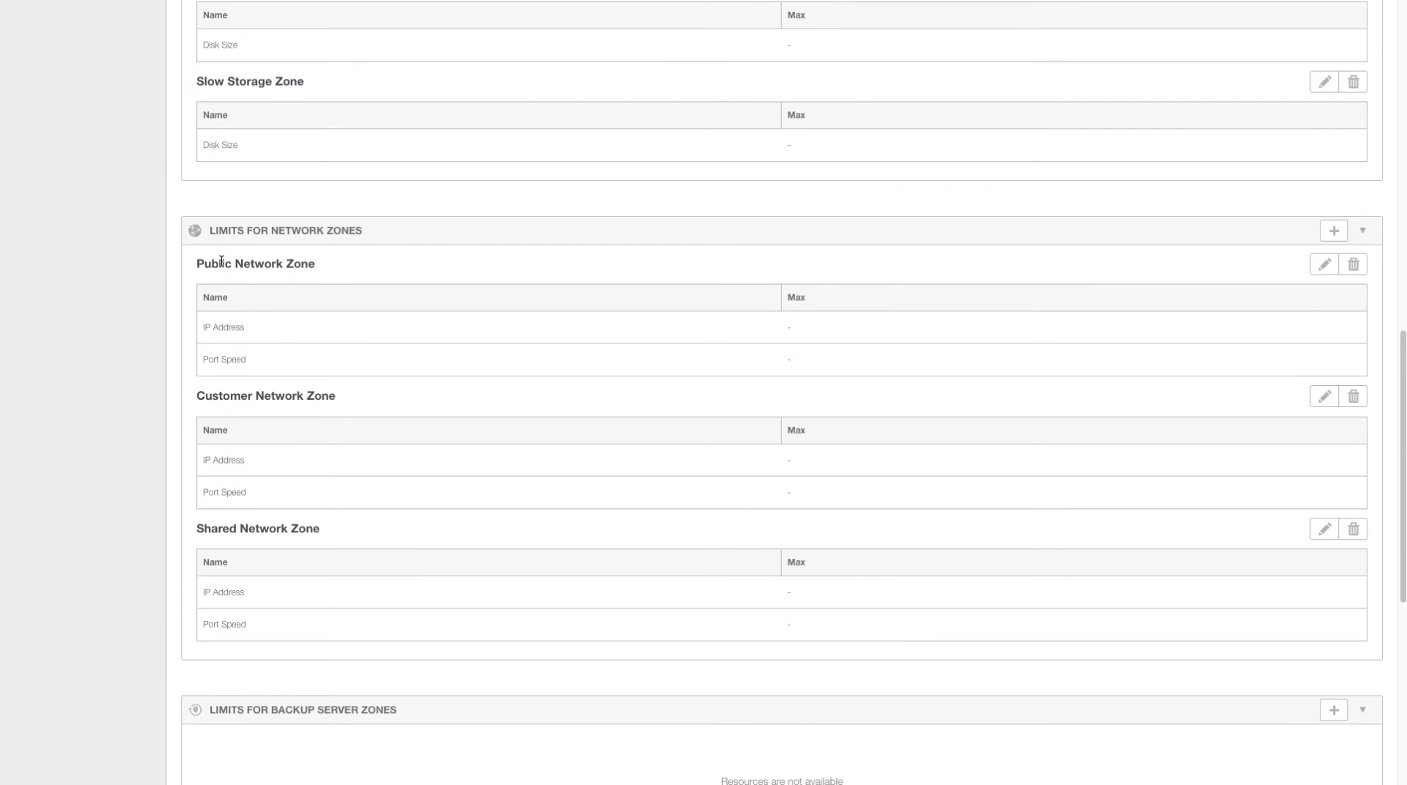
pyautogui.moveTo(199, 264); pyautogui.dragTo(334, 266)
pyautogui.click(334, 266)
pyautogui.moveTo(196, 395); pyautogui.dragTo(339, 399)
pyautogui.moveTo(200, 529); pyautogui.dragTo(339, 530)
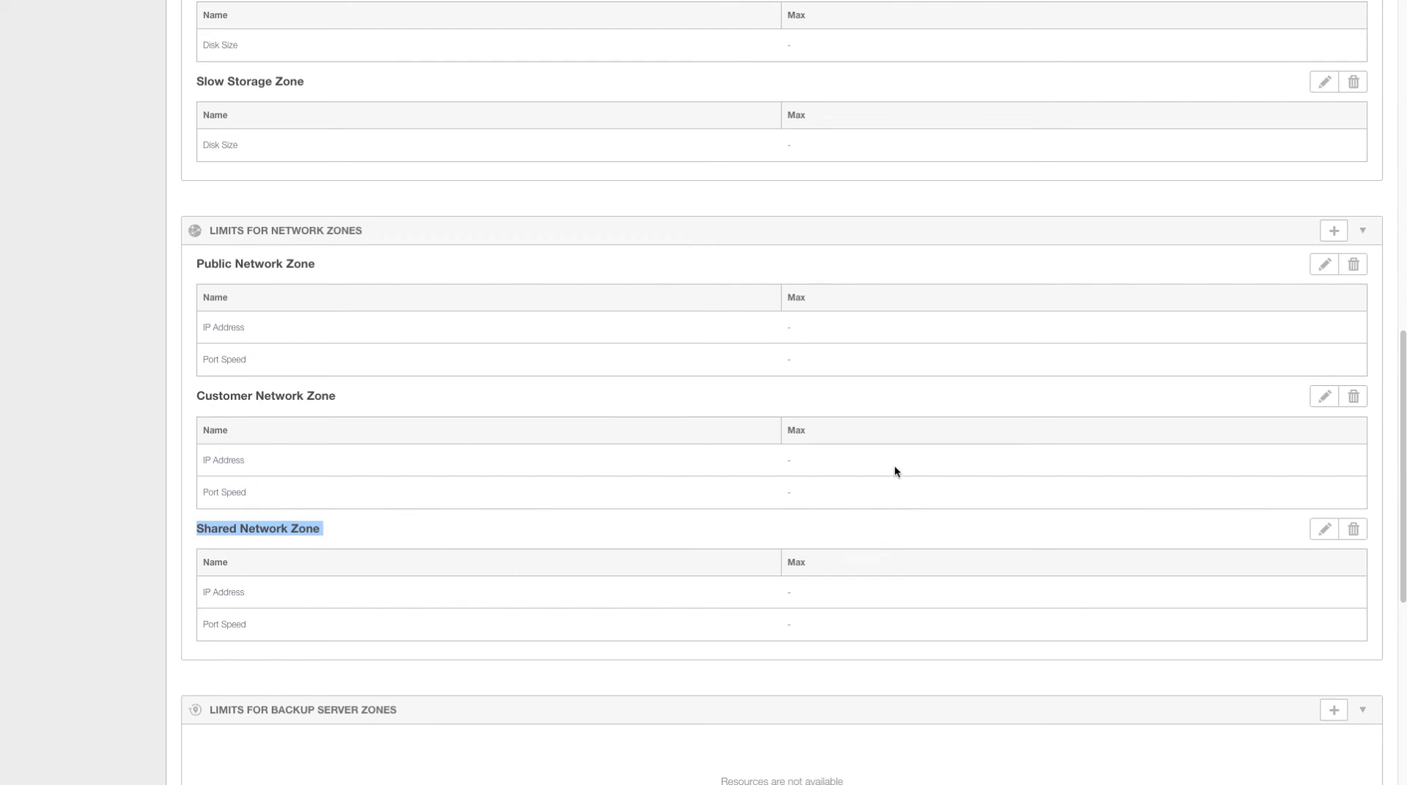
pyautogui.scroll(7, 824, 561)
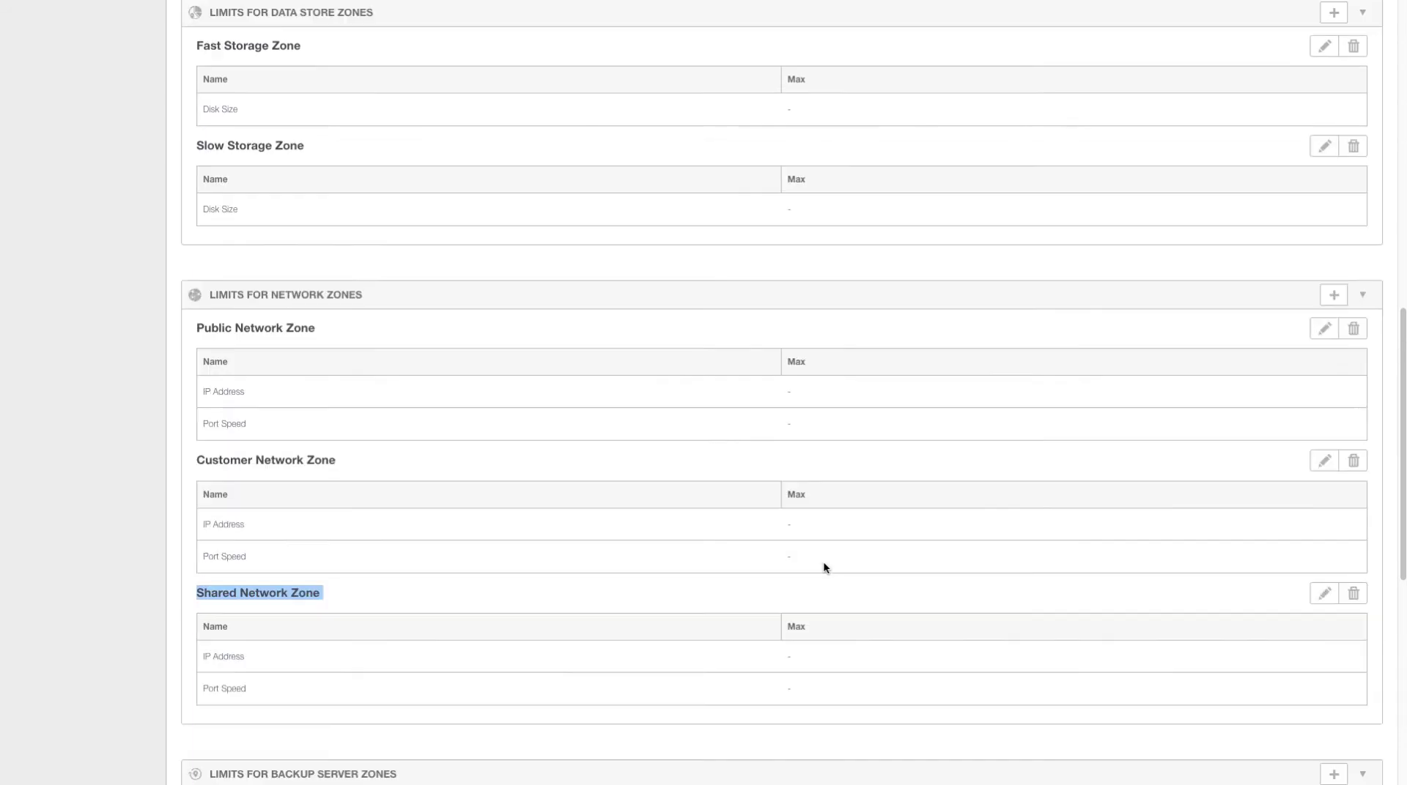
pyautogui.scroll(6, 823, 565)
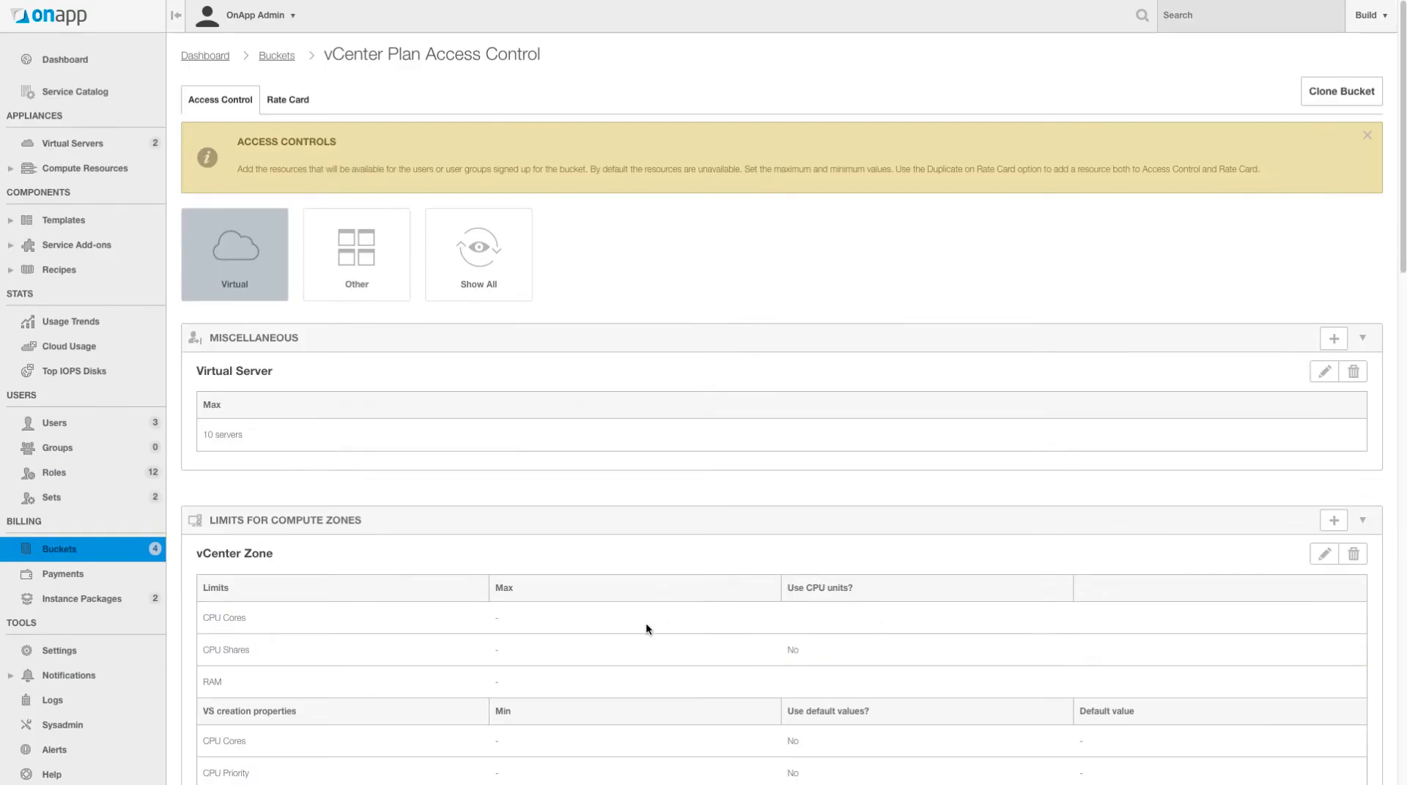
pyautogui.scroll(-5, 646, 623)
pyautogui.scroll(2, 785, 716)
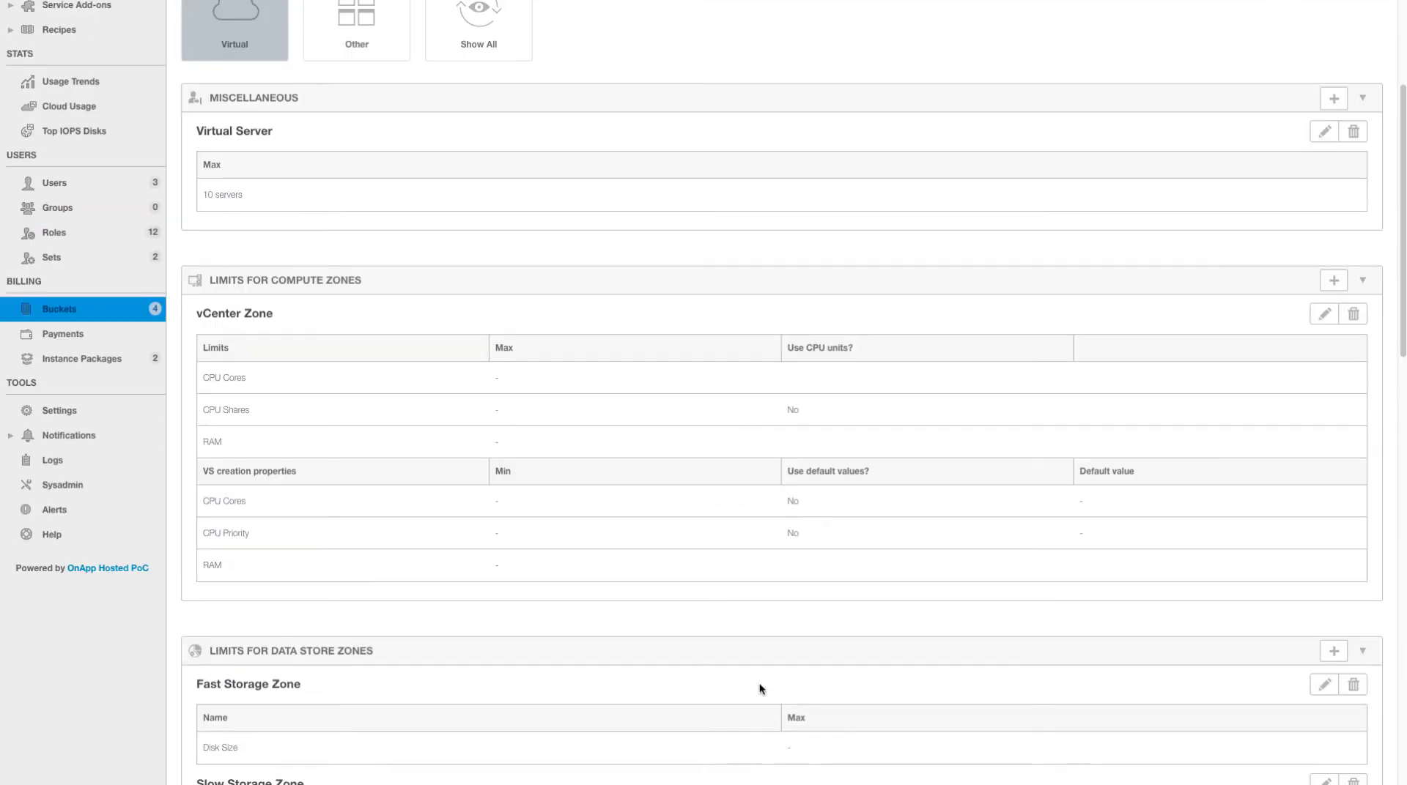
pyautogui.scroll(-1, 807, 472)
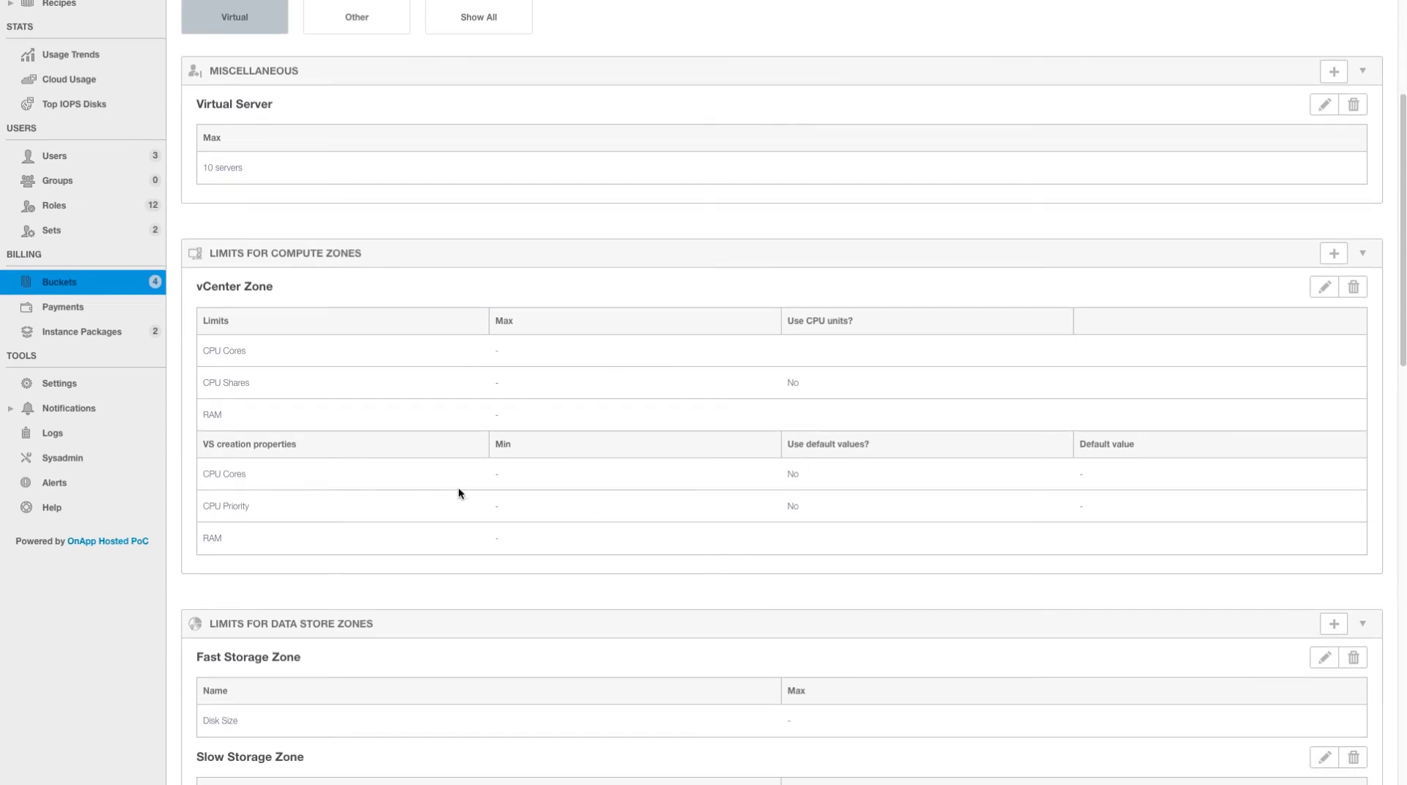
pyautogui.scroll(-3, 469, 483)
pyautogui.scroll(-1, 478, 478)
pyautogui.scroll(-4, 502, 598)
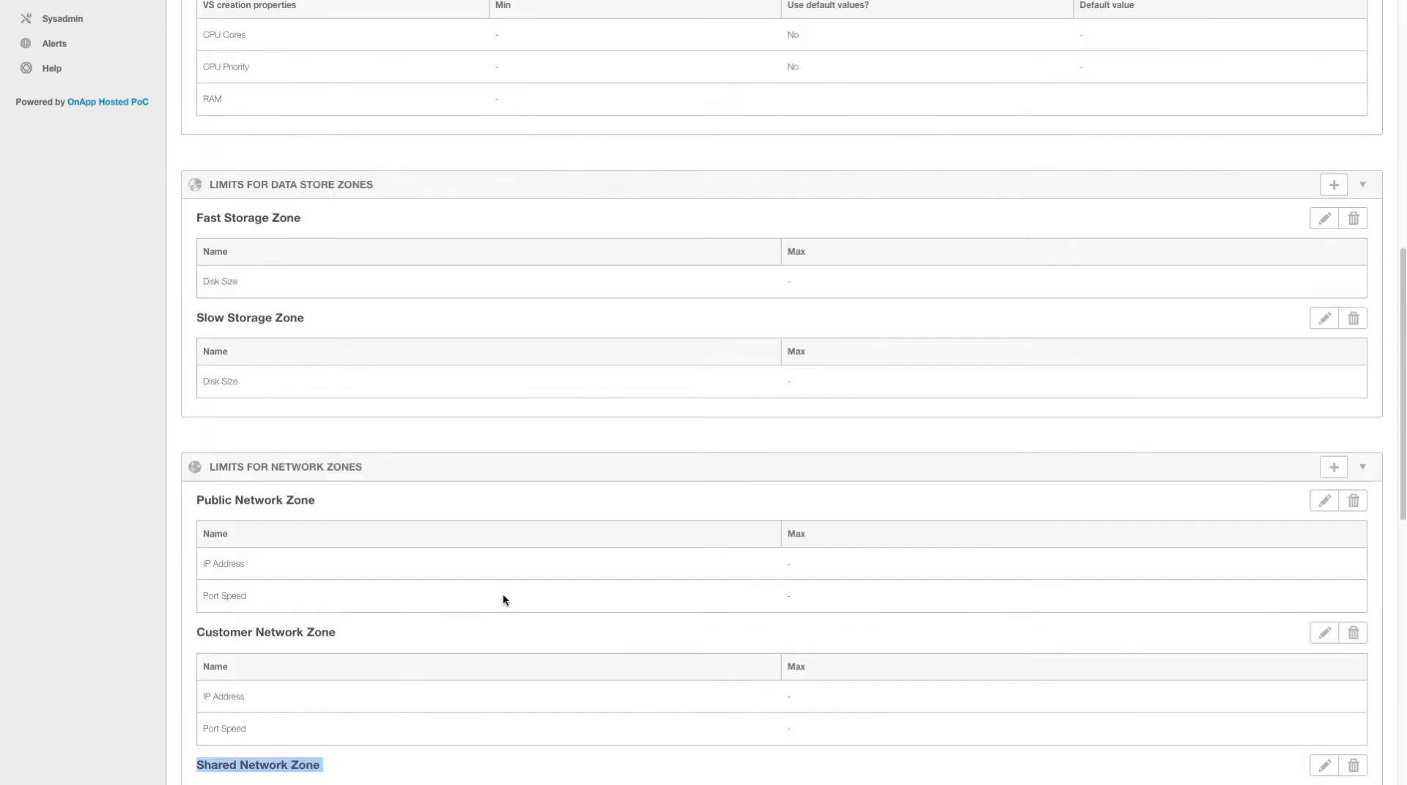
pyautogui.scroll(8, 457, 385)
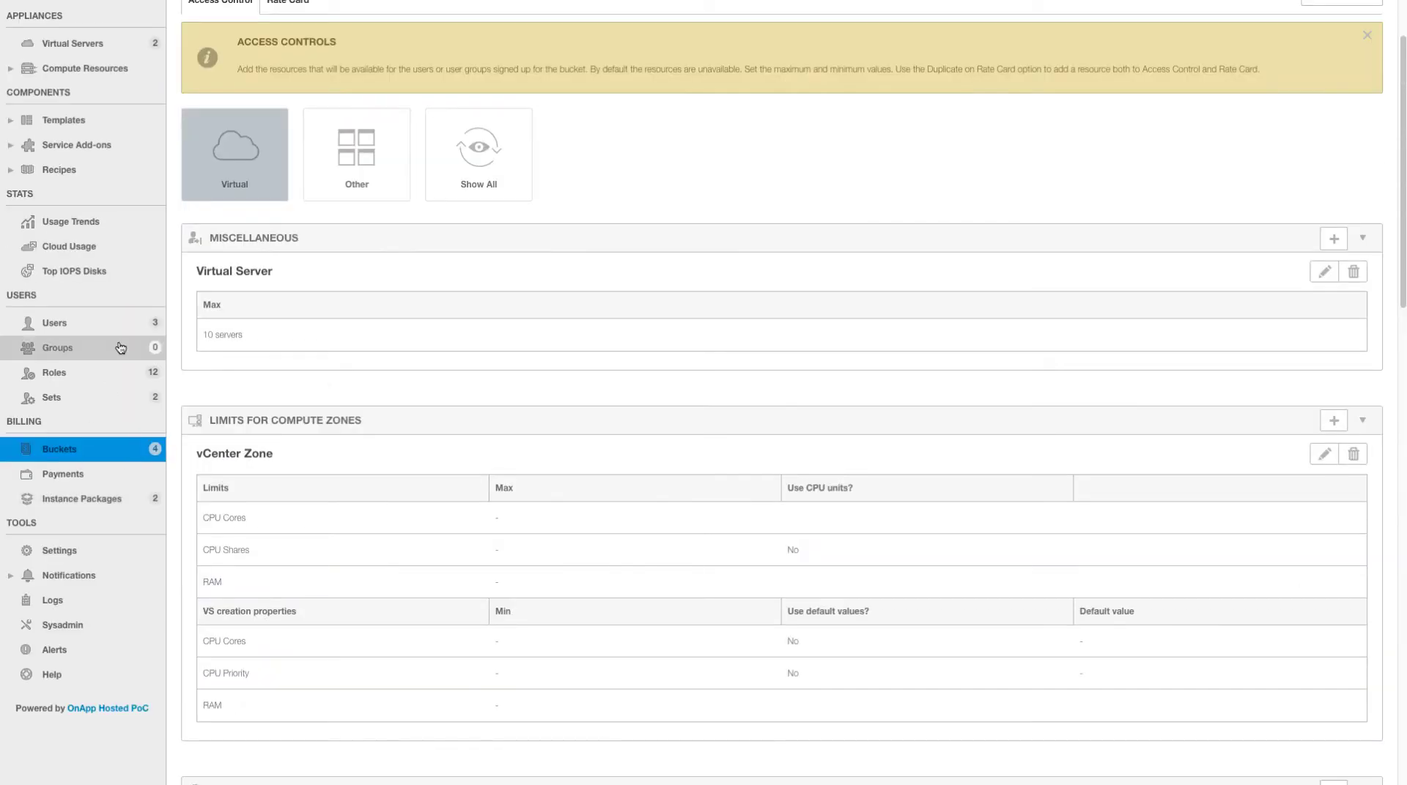
# - Open the edit form for the vCenter User account
pyautogui.click(119, 333)
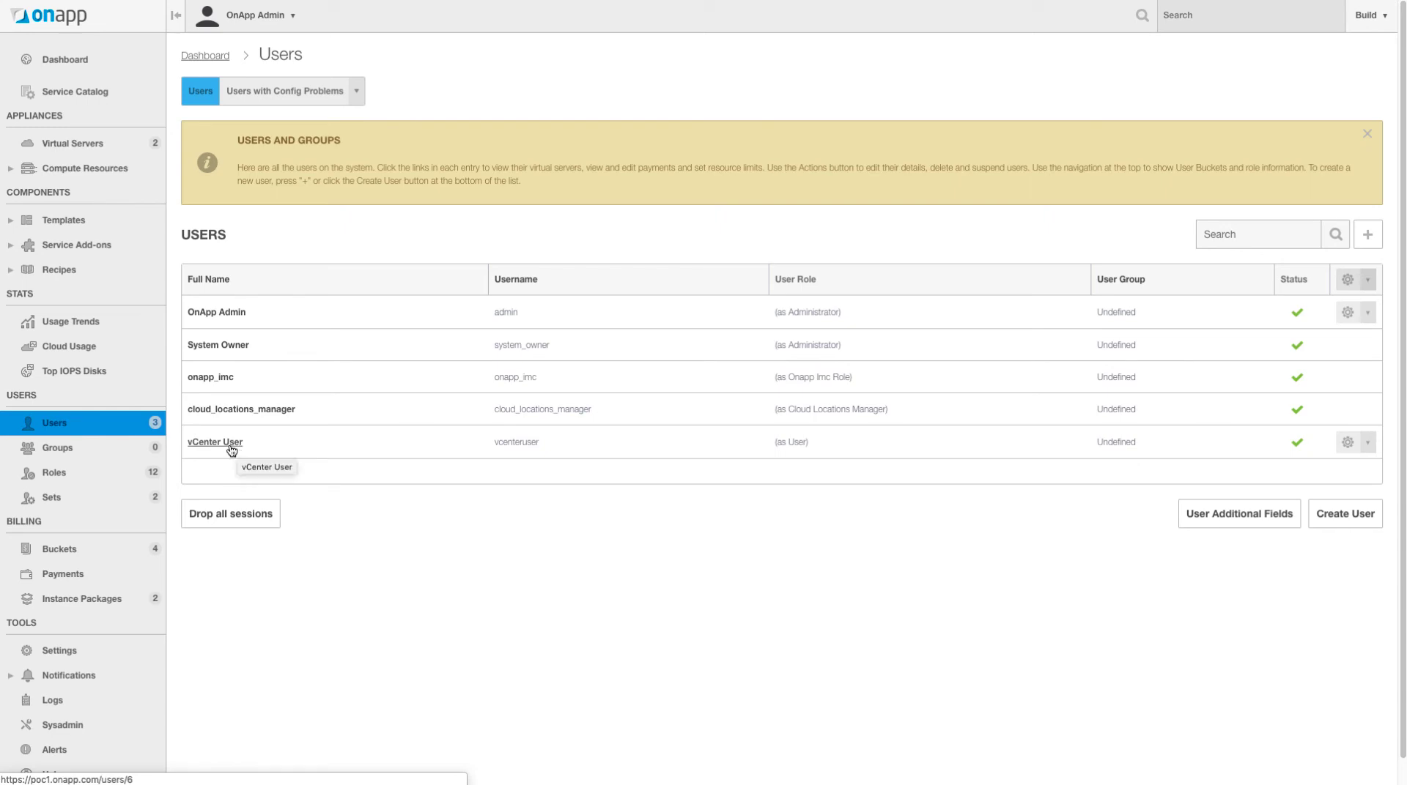
pyautogui.click(1342, 441)
pyautogui.click(1329, 489)
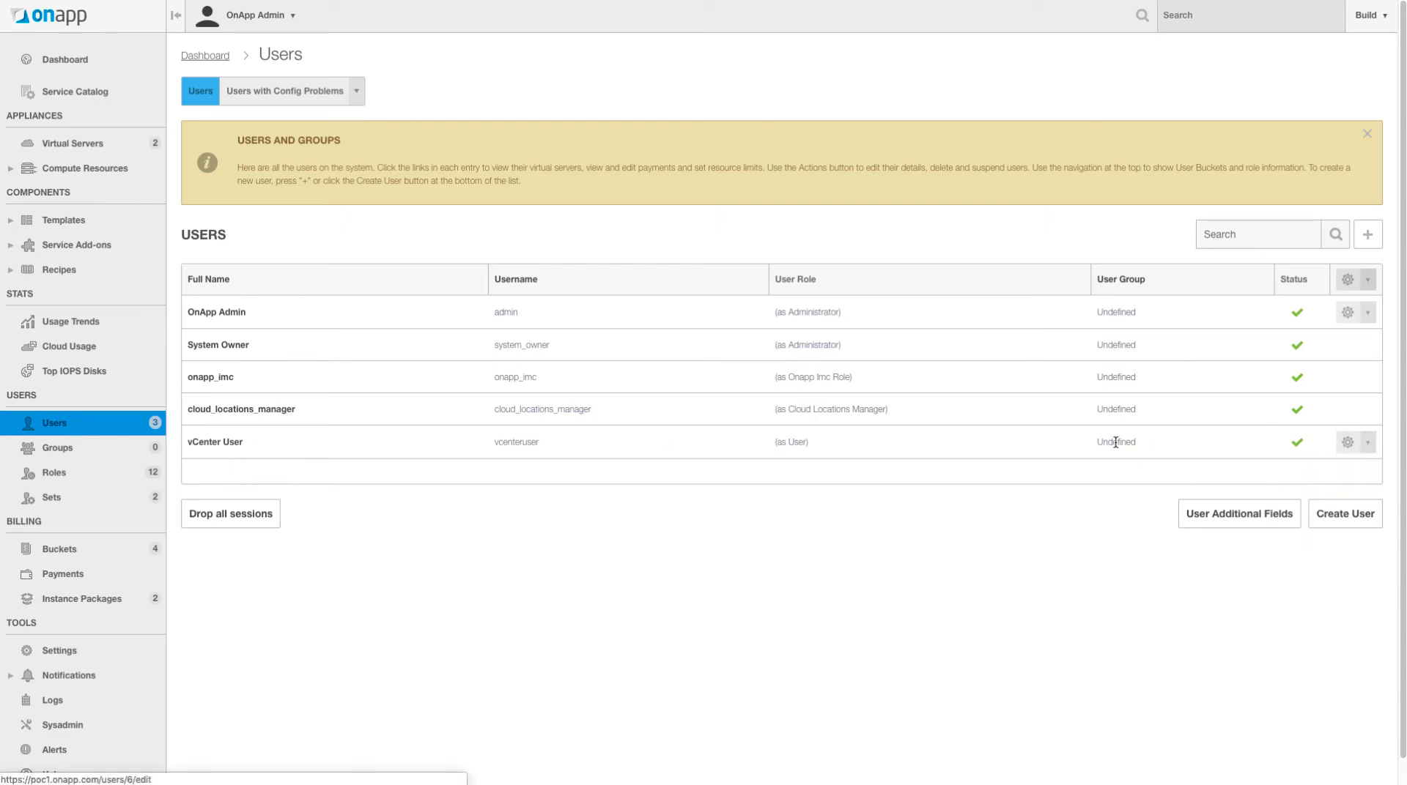
pyautogui.scroll(-5, 726, 448)
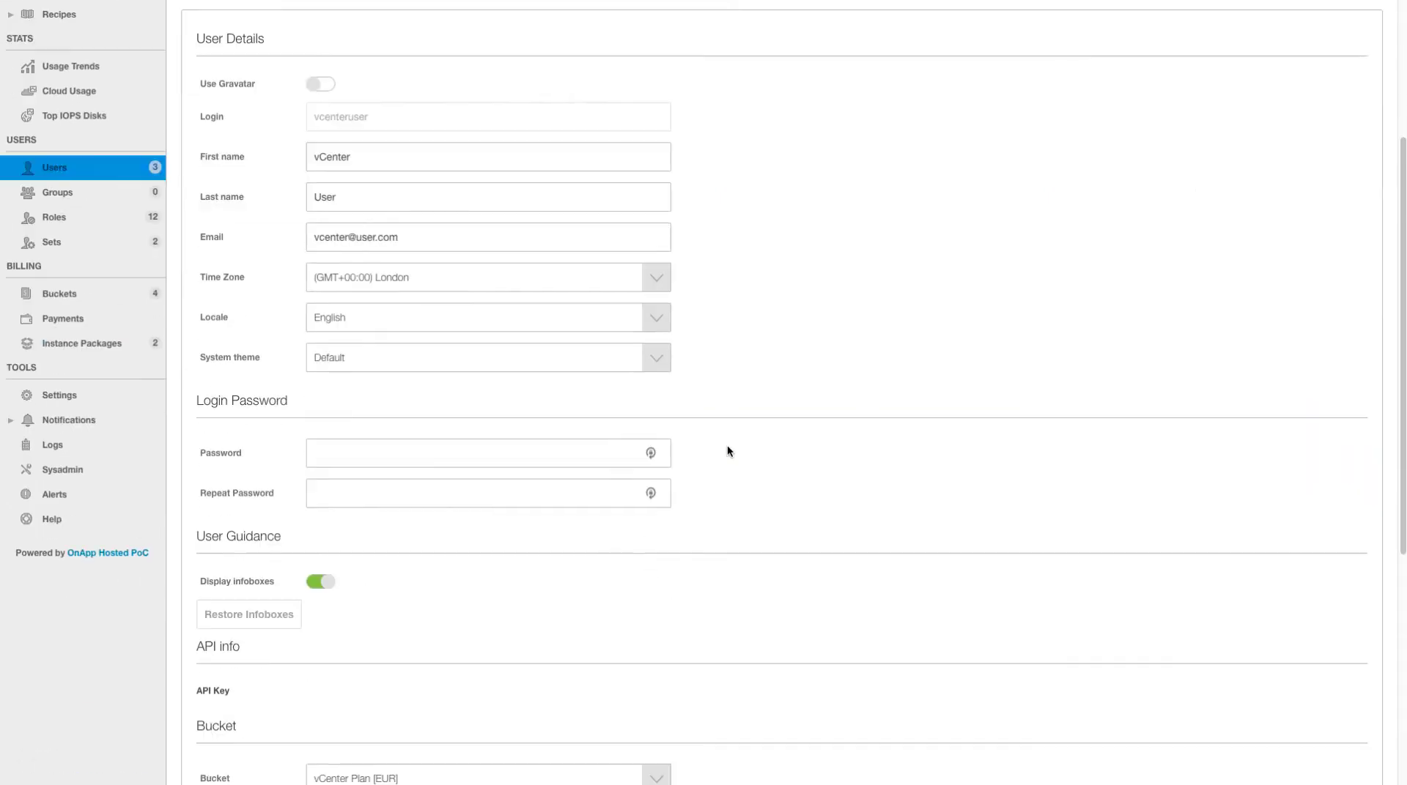
pyautogui.scroll(-4, 727, 446)
# - Keep vCenter Plan [EUR] as the billing bucket and User as the only role
pyautogui.click(381, 499)
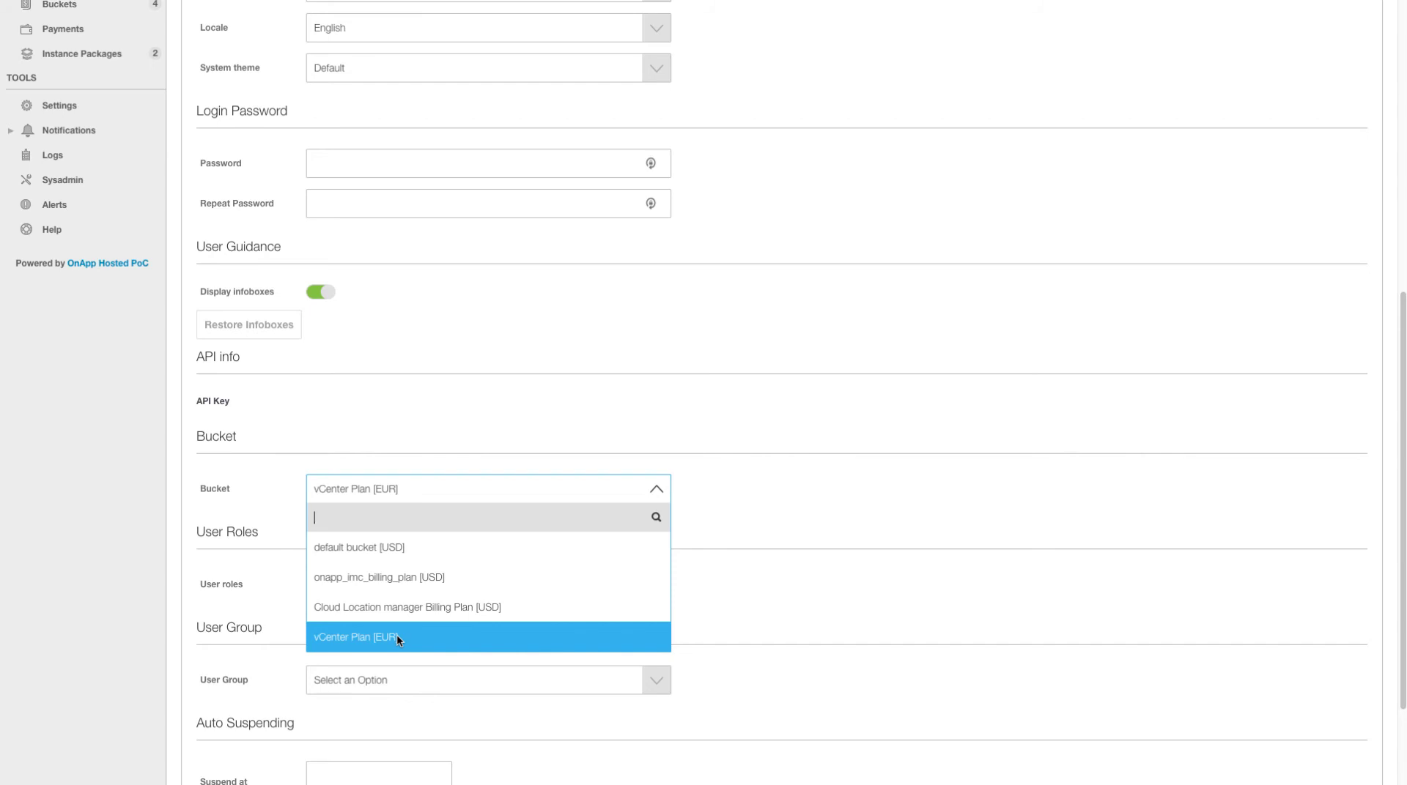
pyautogui.click(517, 640)
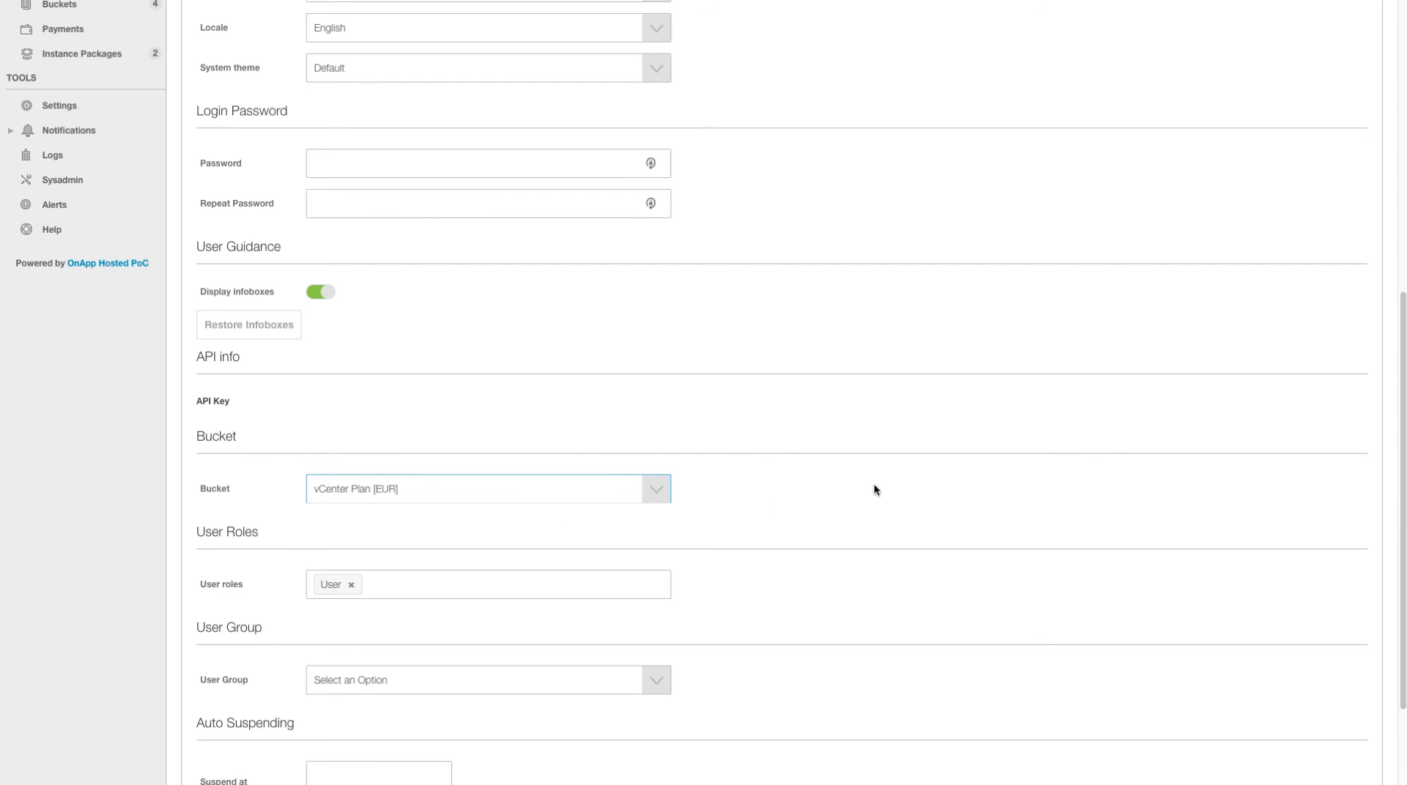
pyautogui.scroll(-3, 874, 489)
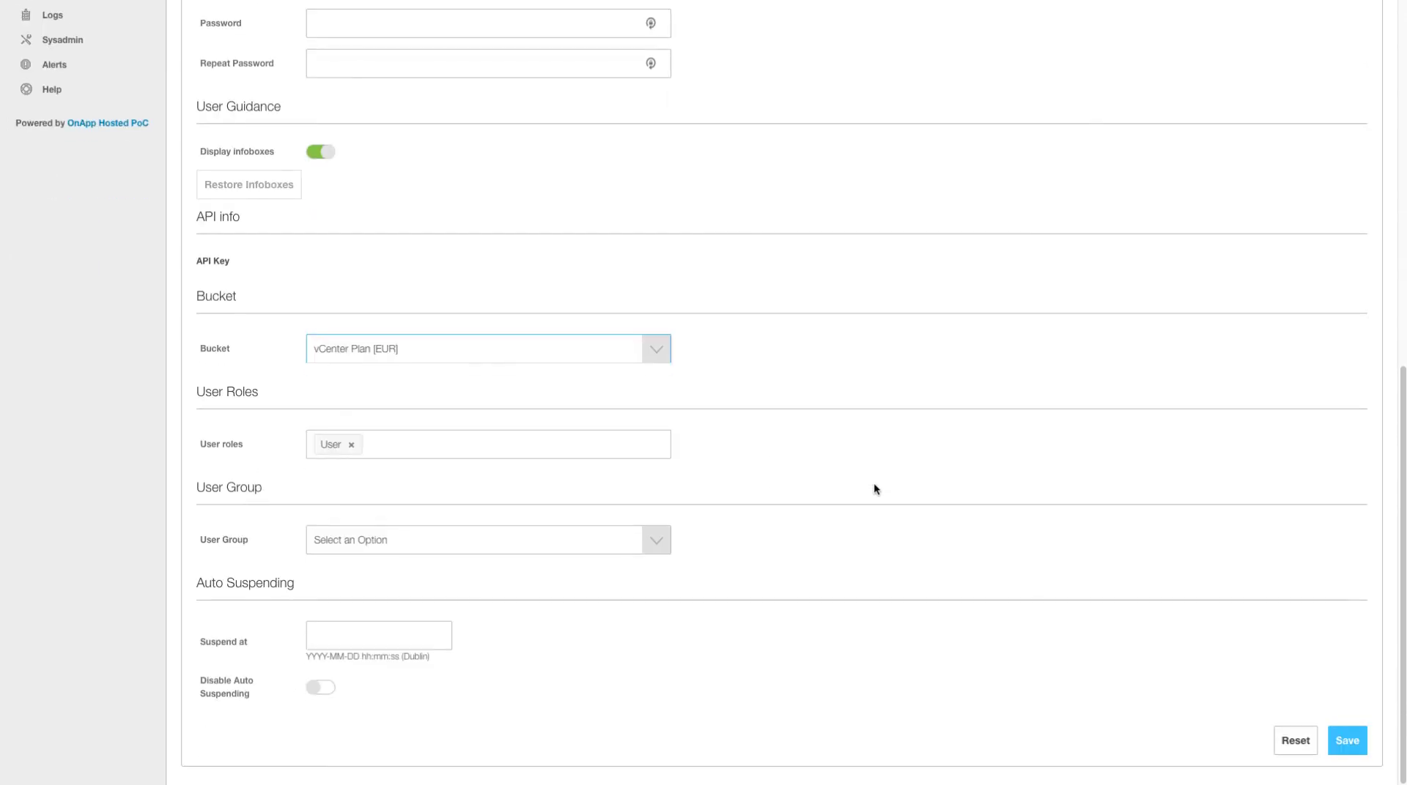
pyautogui.click(235, 443)
pyautogui.click(396, 443)
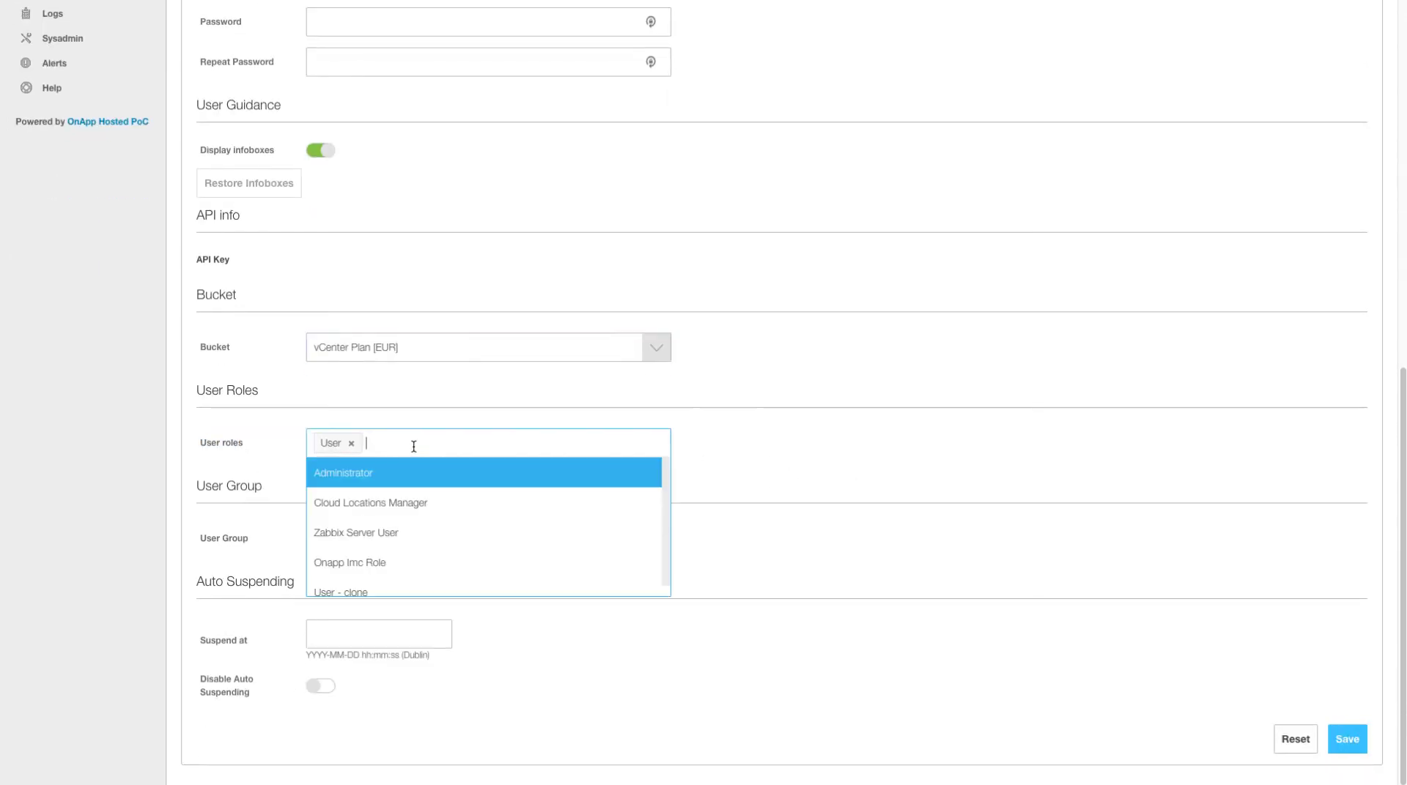
pyautogui.click(869, 436)
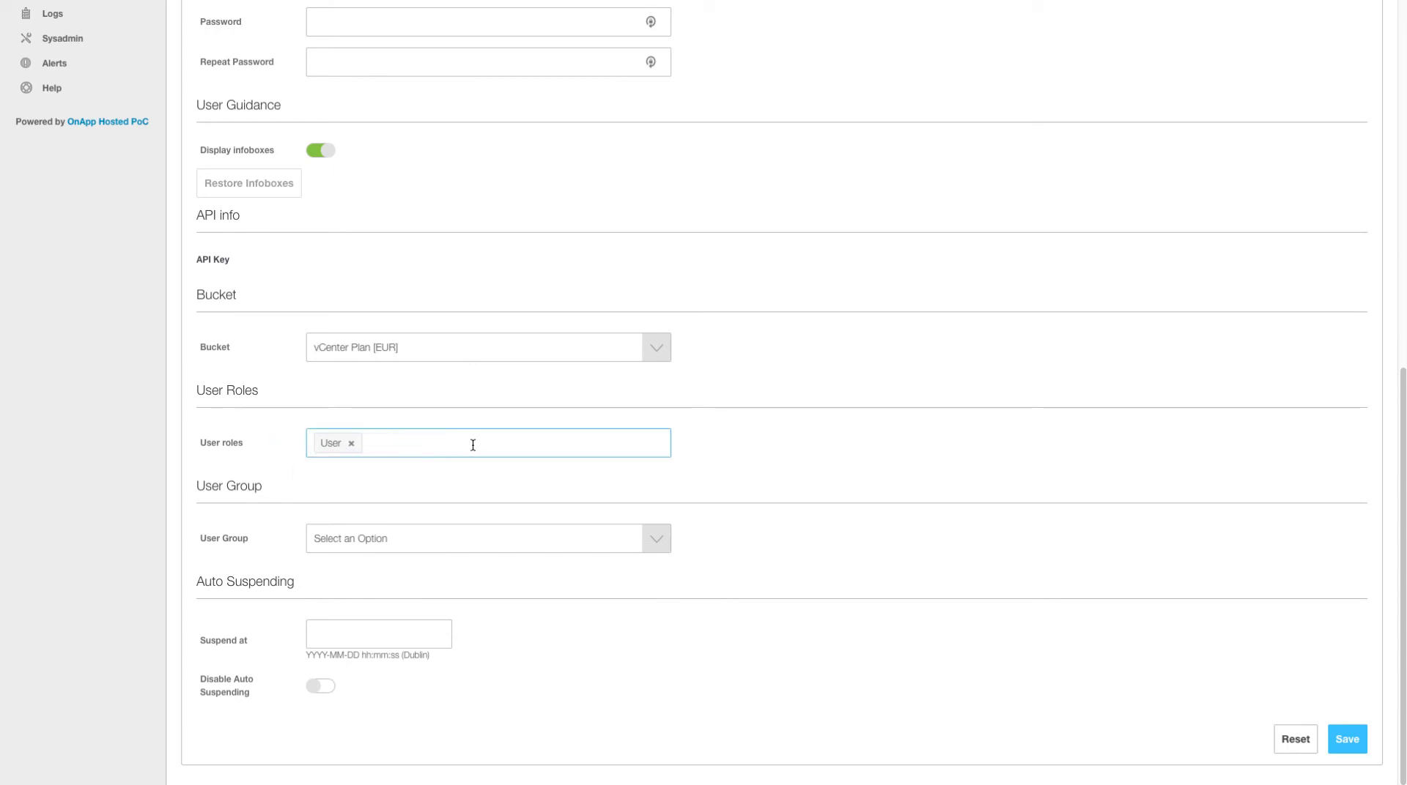
# - Save the vCenter User profile and view their Virtual Servers list containing ImportedVM
pyautogui.click(1347, 740)
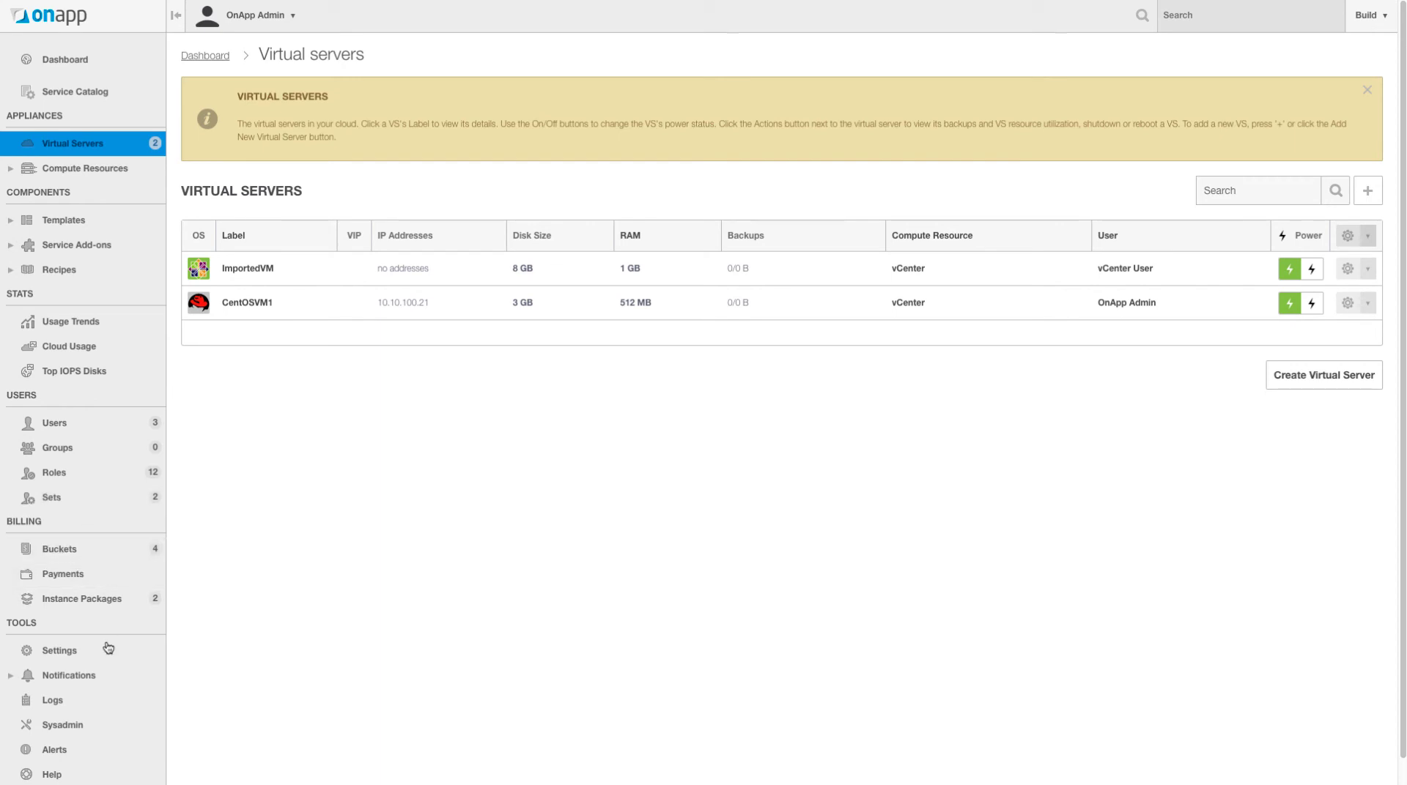
pyautogui.click(117, 426)
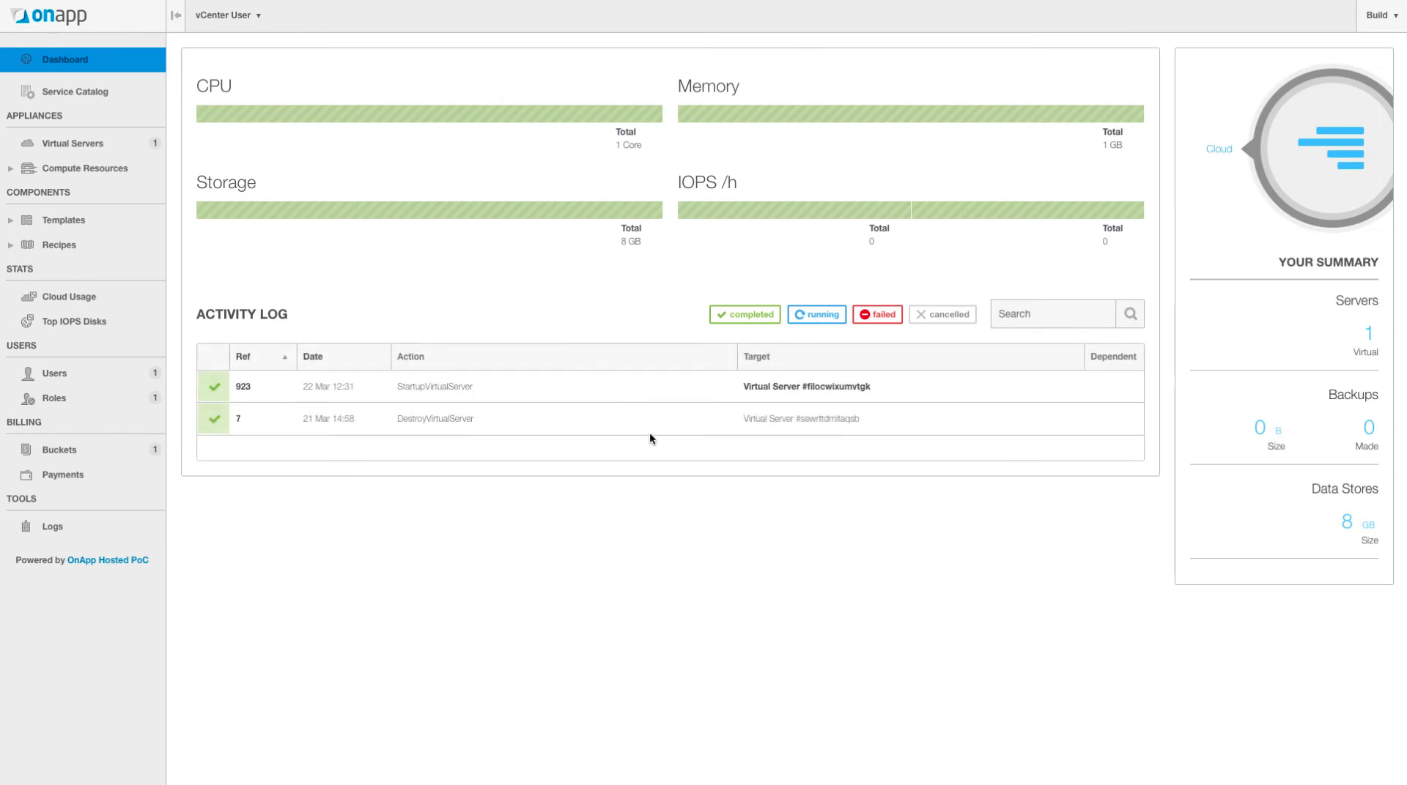
pyautogui.click(100, 145)
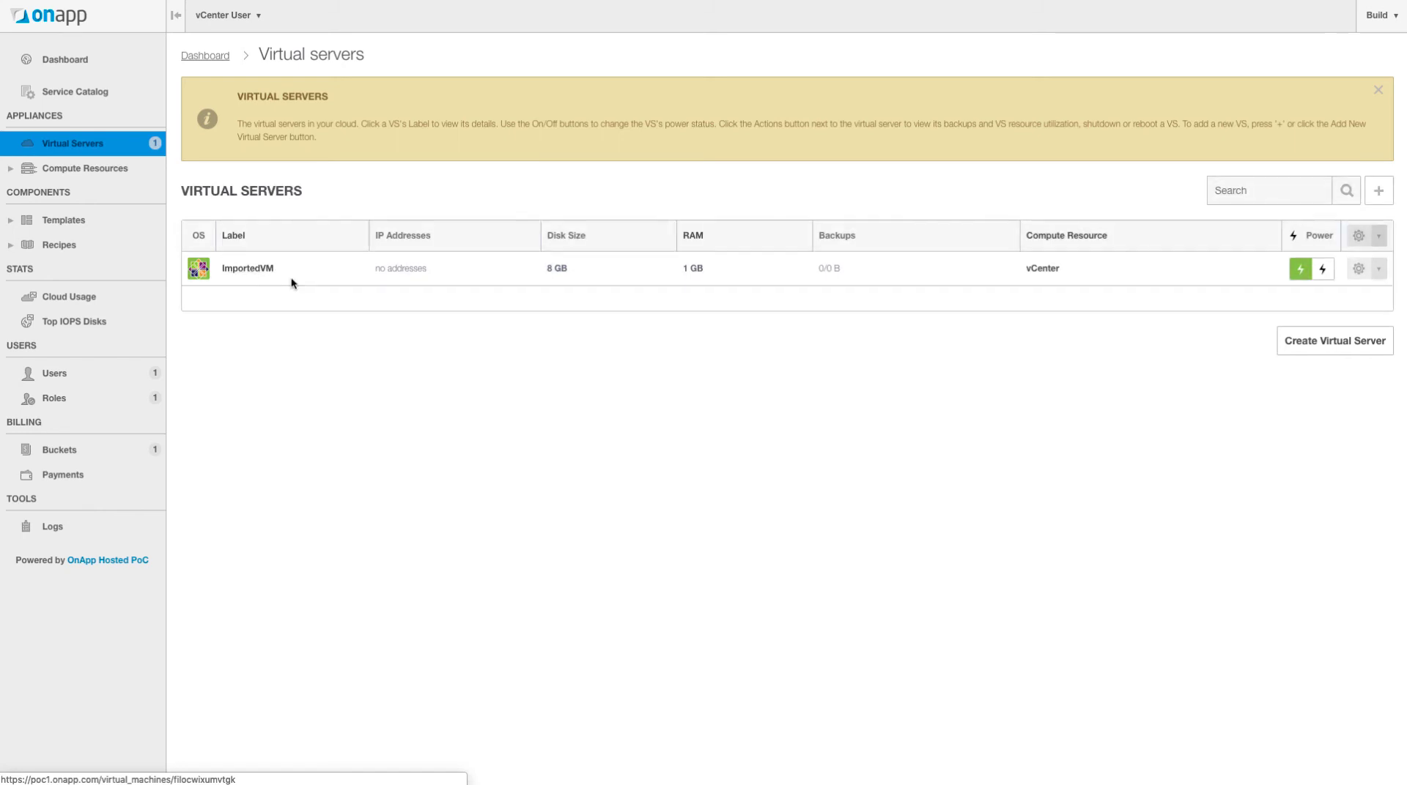
pyautogui.click(1376, 22)
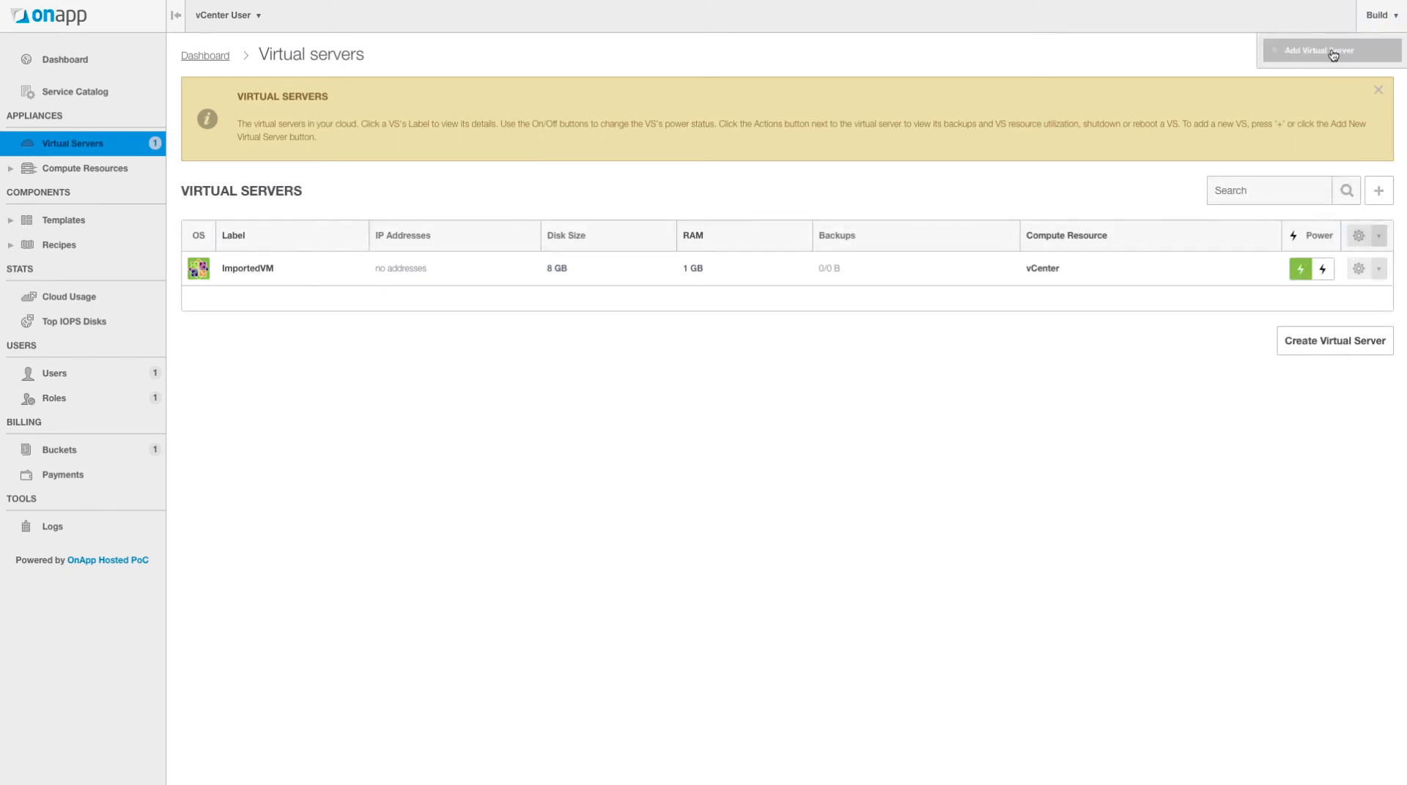
# - Add a virtual server from the CentOS 7 vCenter template and advance to Properties
pyautogui.click(1301, 56)
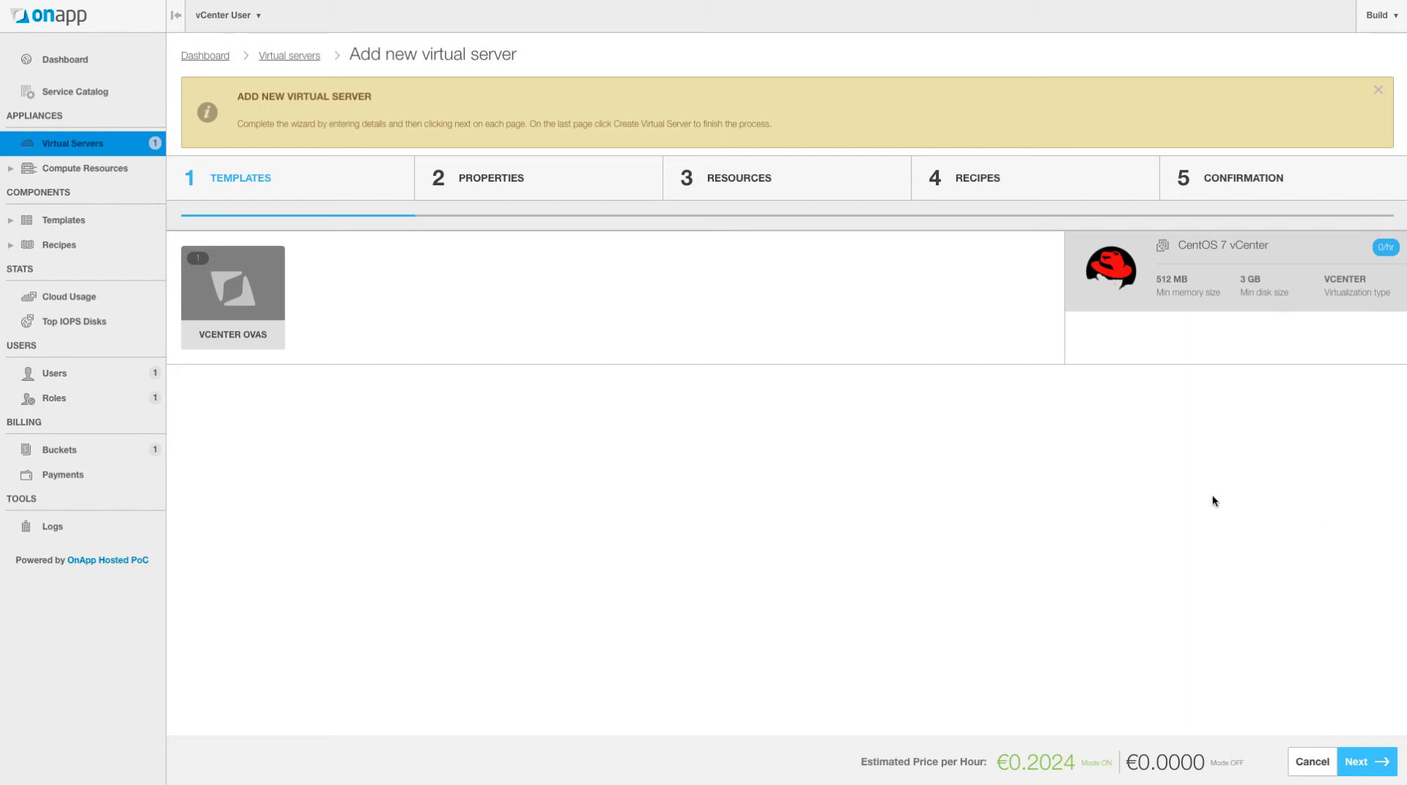
pyautogui.click(1376, 763)
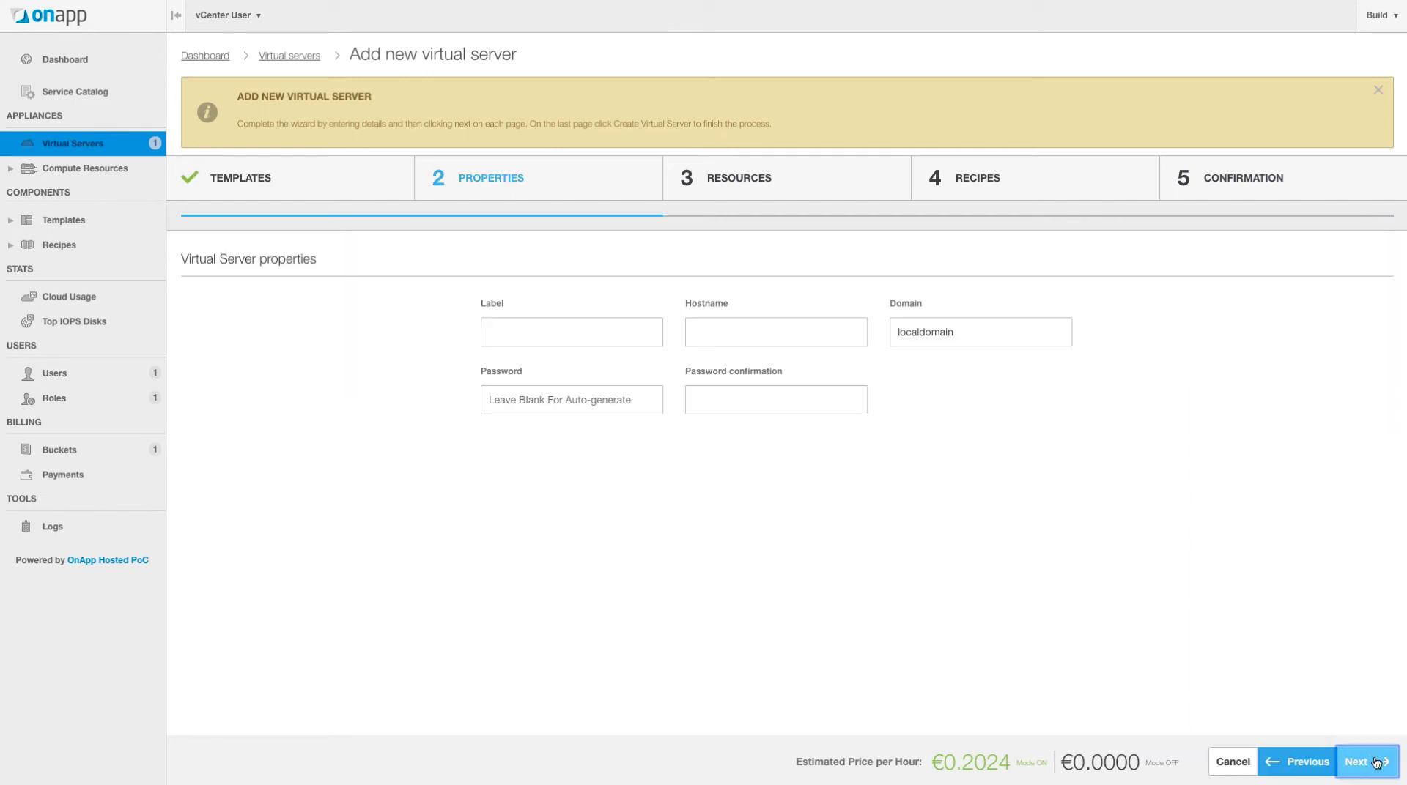
# - Give the server label and hostname vm3, leave the password blank, and continue to Resources
pyautogui.click(495, 329)
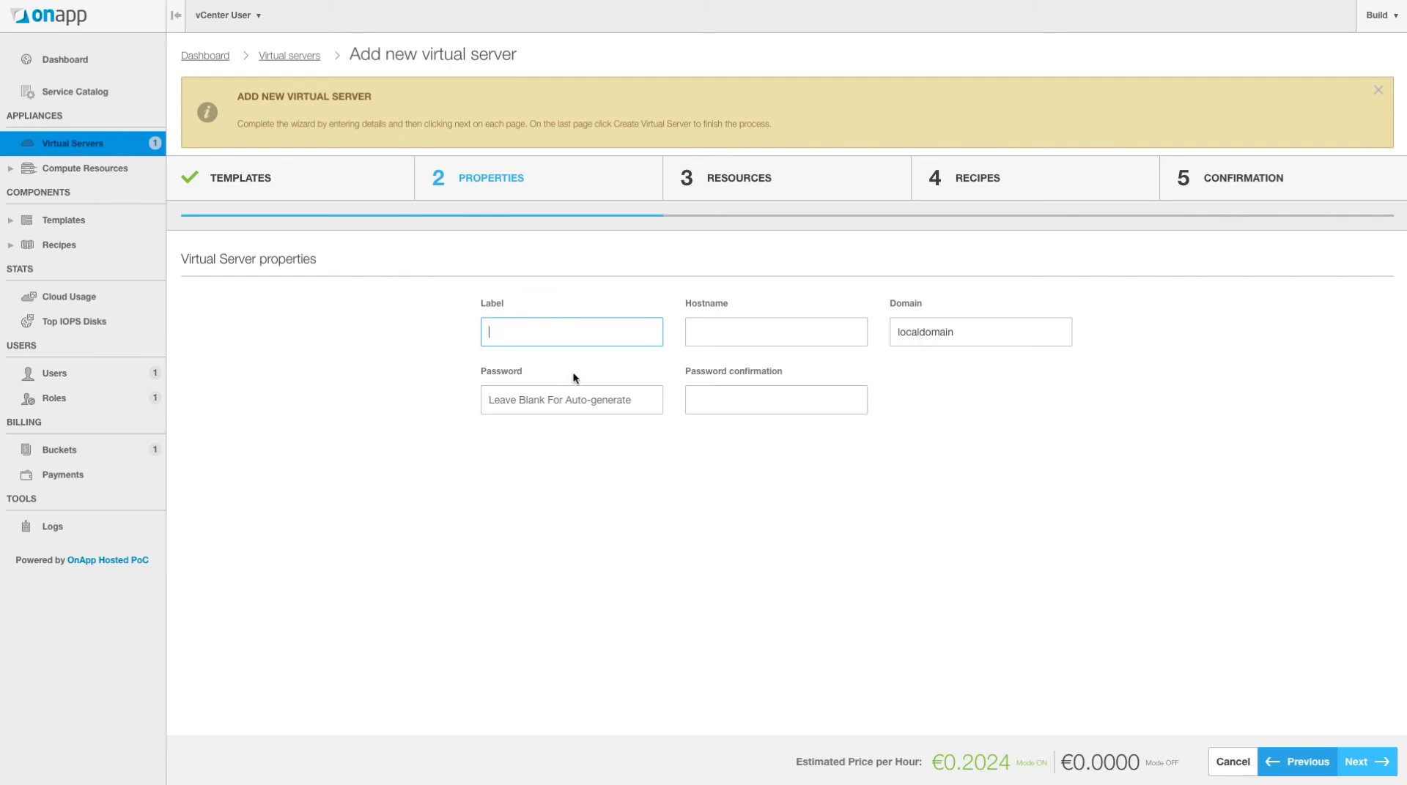
pyautogui.write('vm3')
pyautogui.click(716, 338)
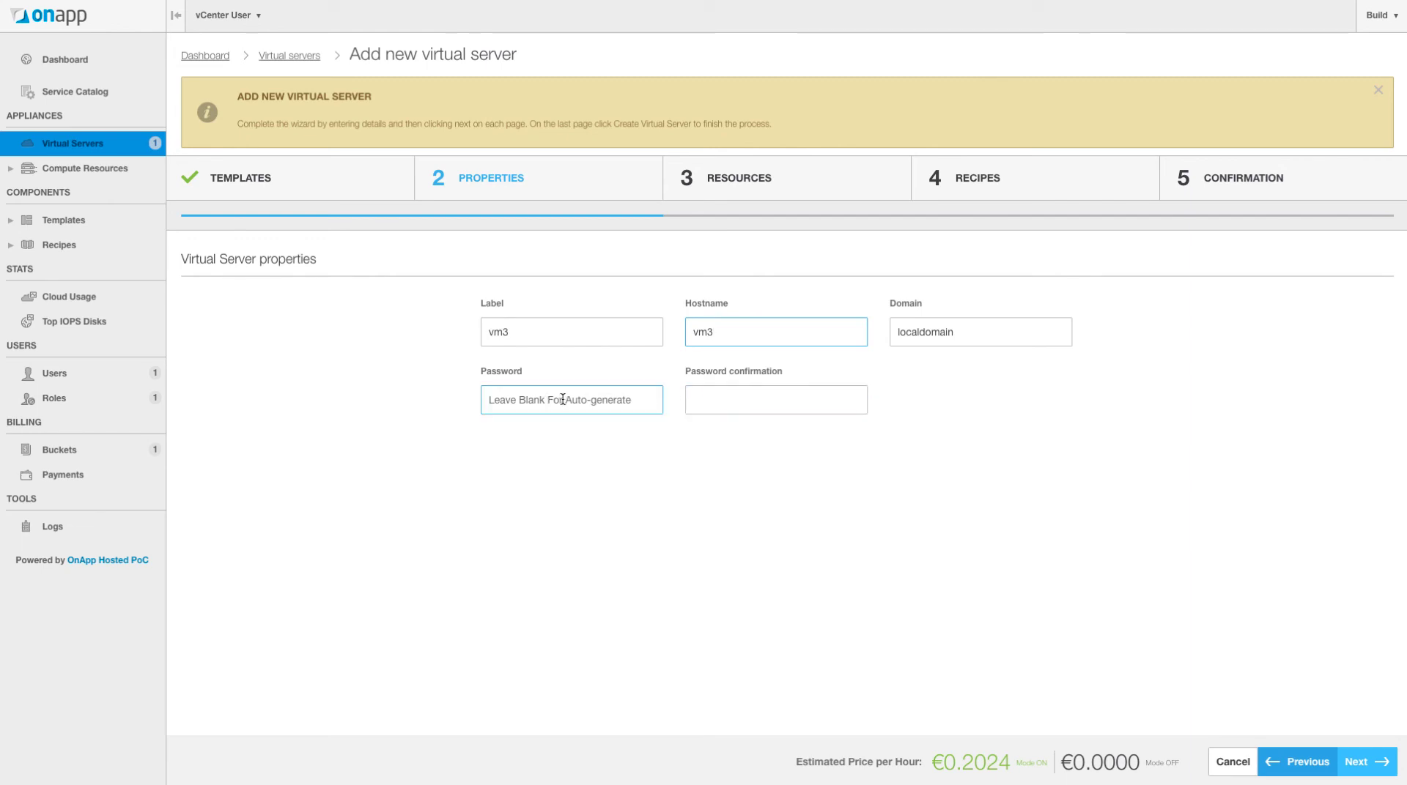
pyautogui.click(1362, 762)
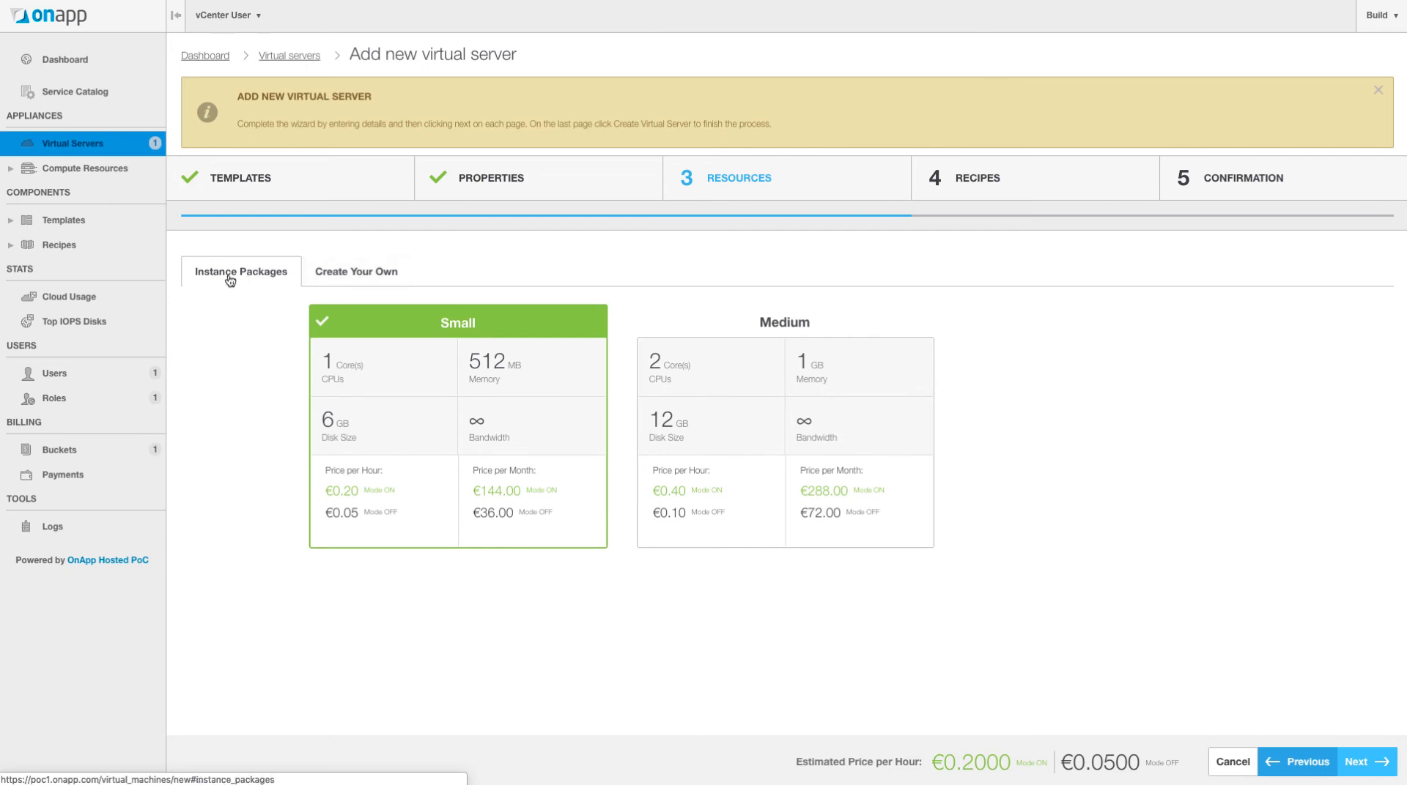
# - Create a custom configuration in vCenter Zone on vCenter, with Datacenter and Cluster selected
pyautogui.click(346, 280)
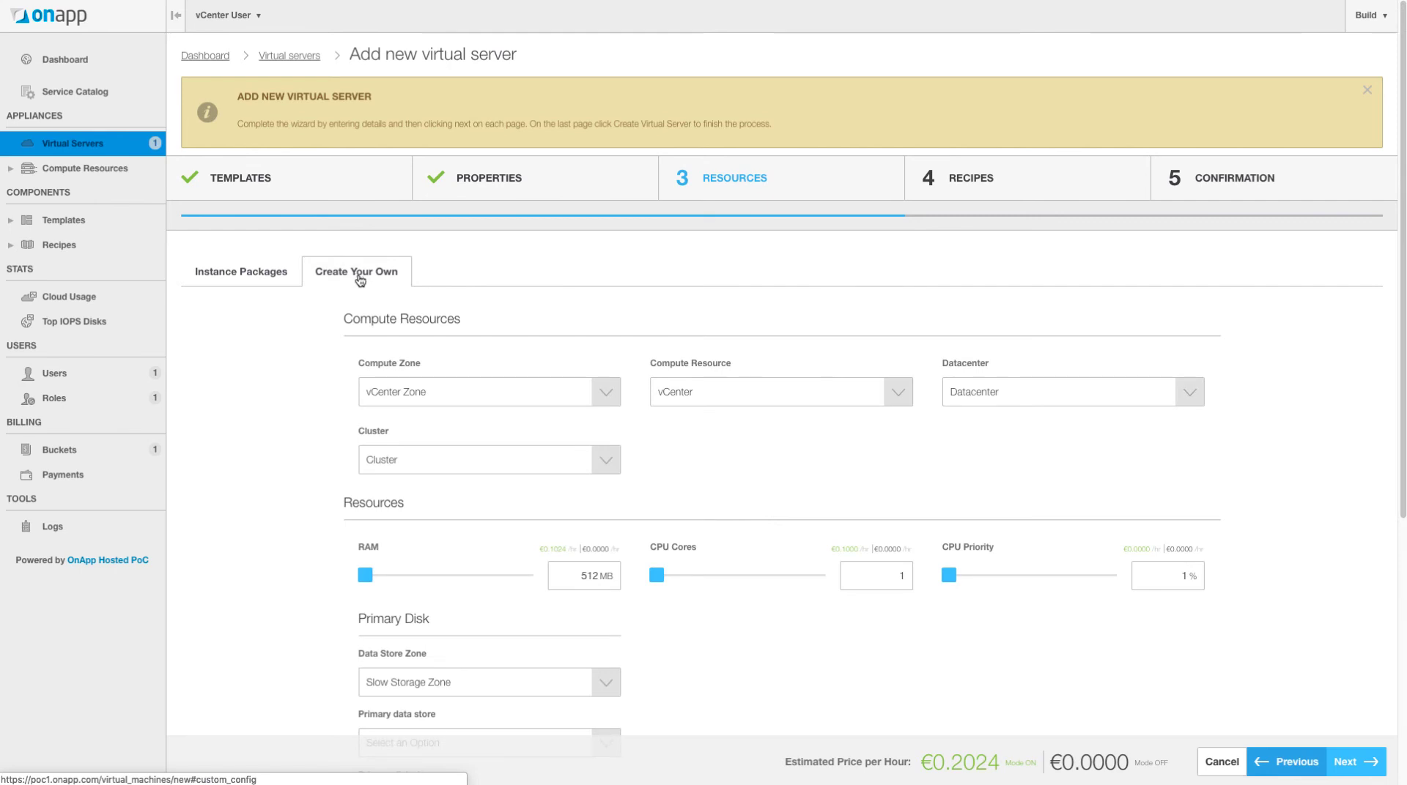
pyautogui.scroll(-3, 727, 402)
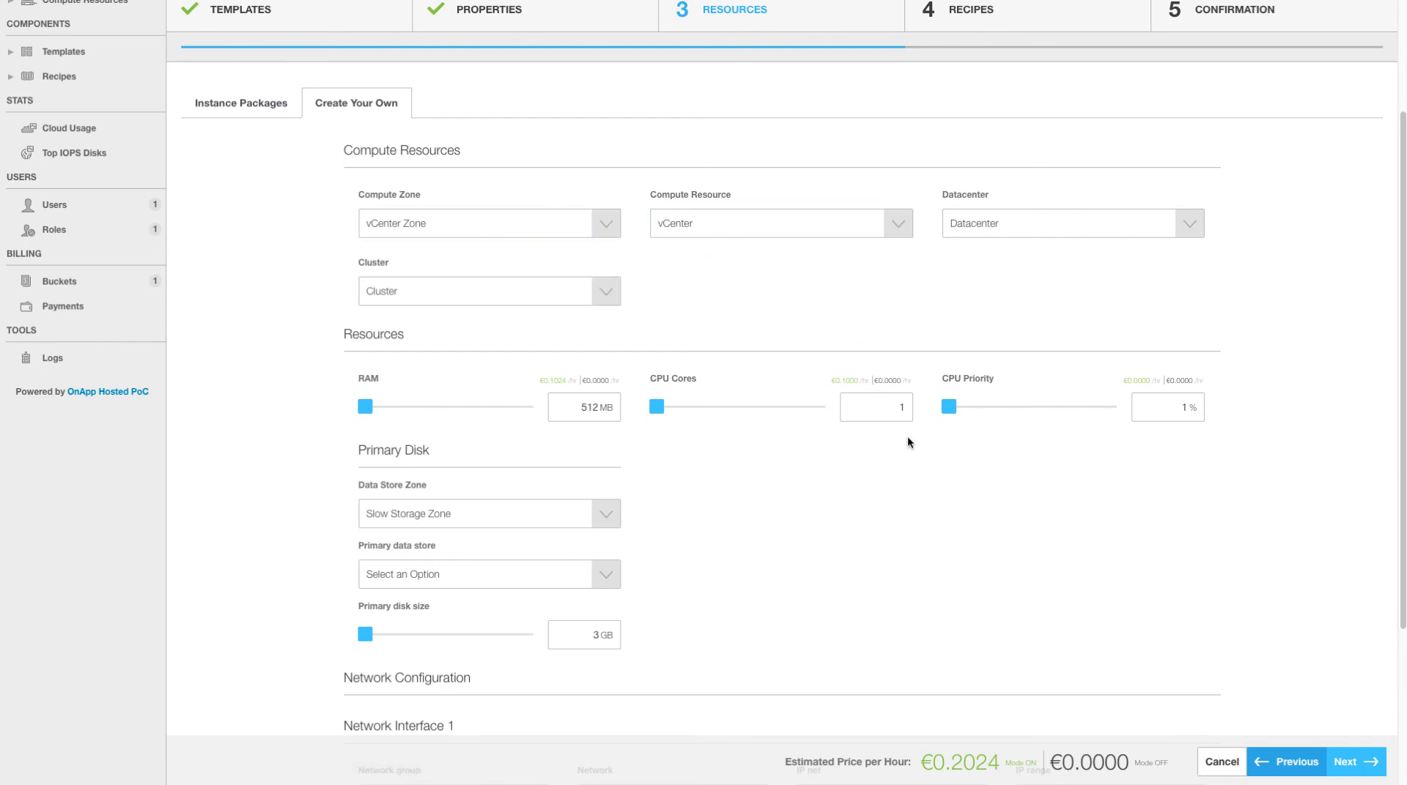
pyautogui.scroll(-1, 912, 439)
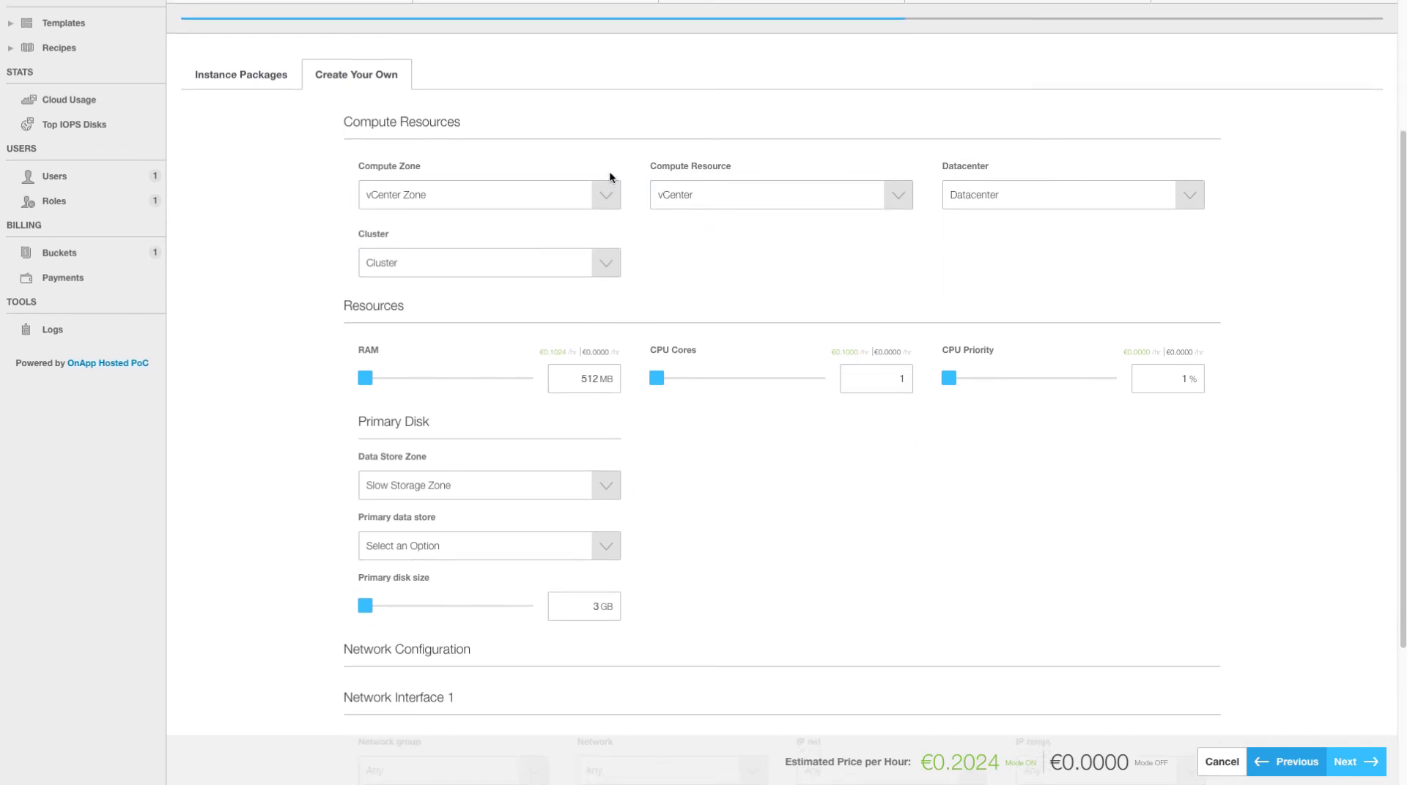
pyautogui.click(574, 199)
pyautogui.click(519, 257)
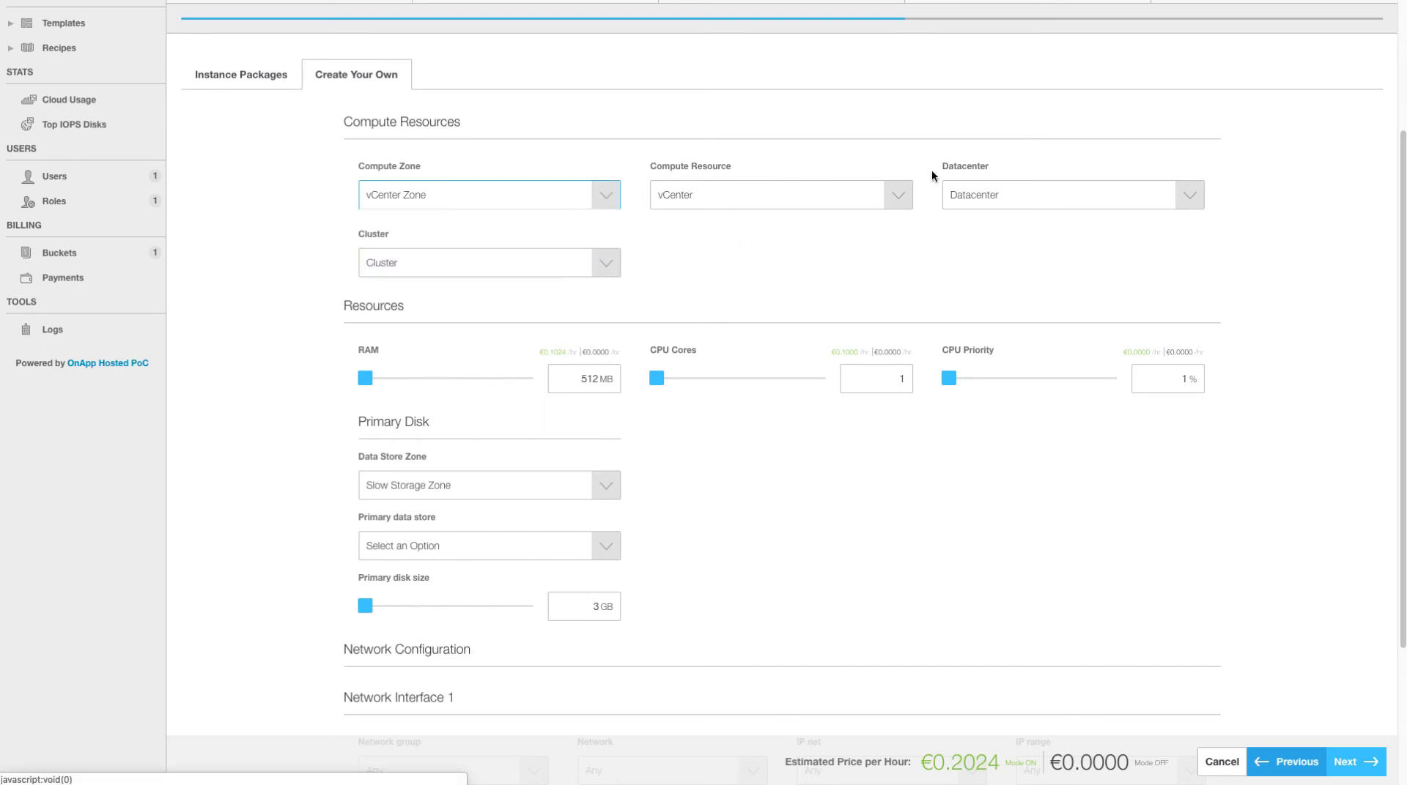
pyautogui.click(809, 200)
pyautogui.click(1102, 195)
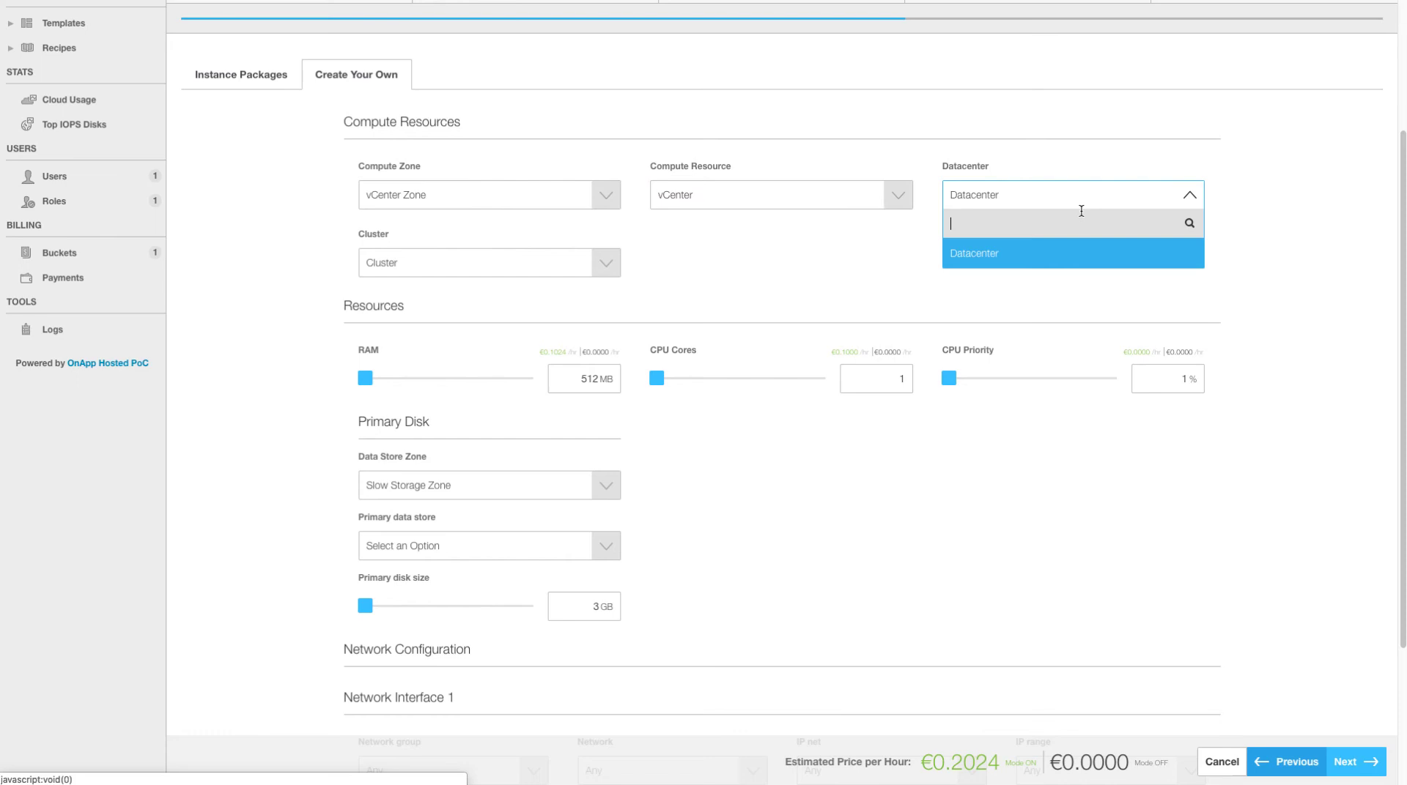
pyautogui.click(1068, 256)
pyautogui.click(565, 270)
pyautogui.click(565, 319)
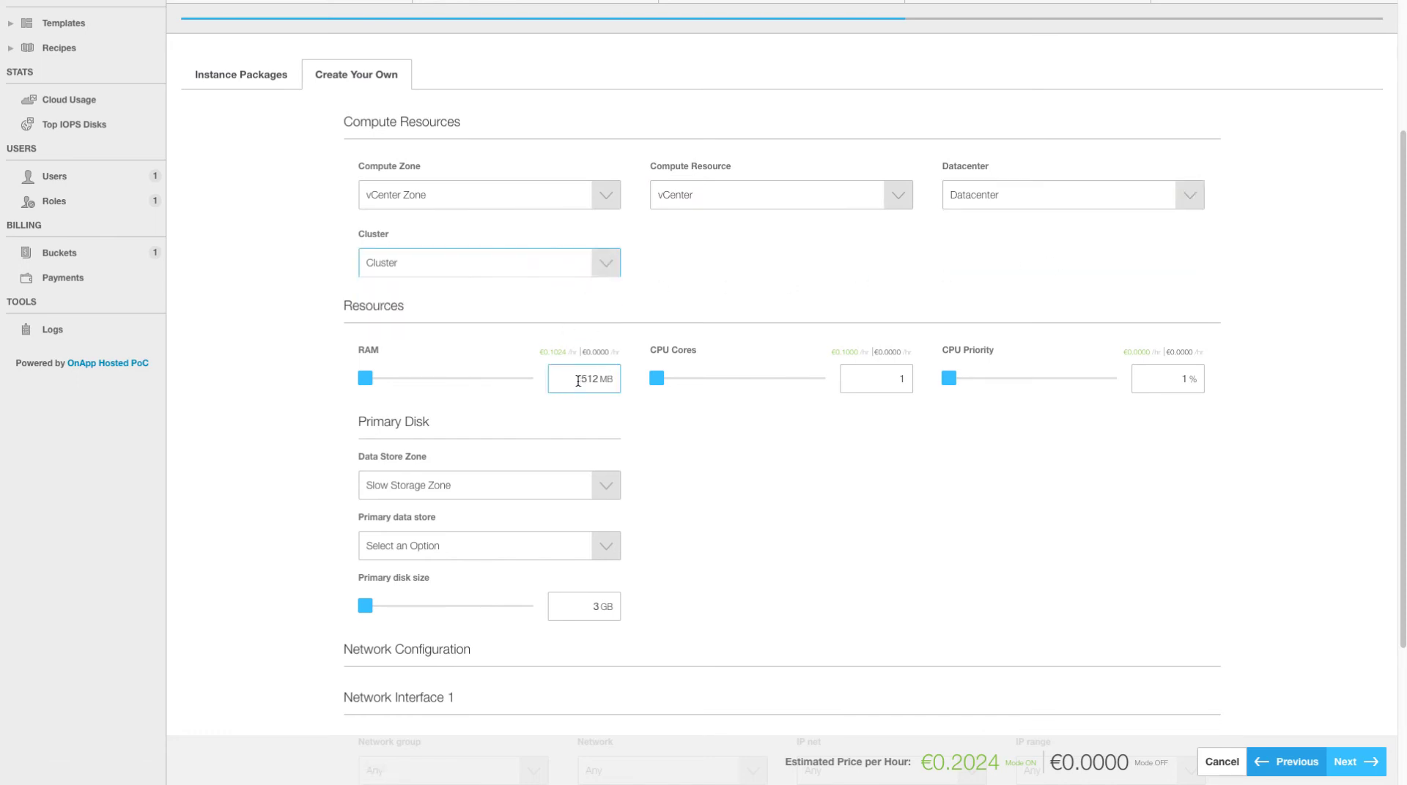
# - Set RAM to 1024 MB and CPU Cores to 2
pyautogui.moveTo(368, 379)
pyautogui.mouseDown()
pyautogui.moveTo(547, 382)
pyautogui.moveTo(367, 381)
pyautogui.moveTo(382, 381)
pyautogui.mouseUp()
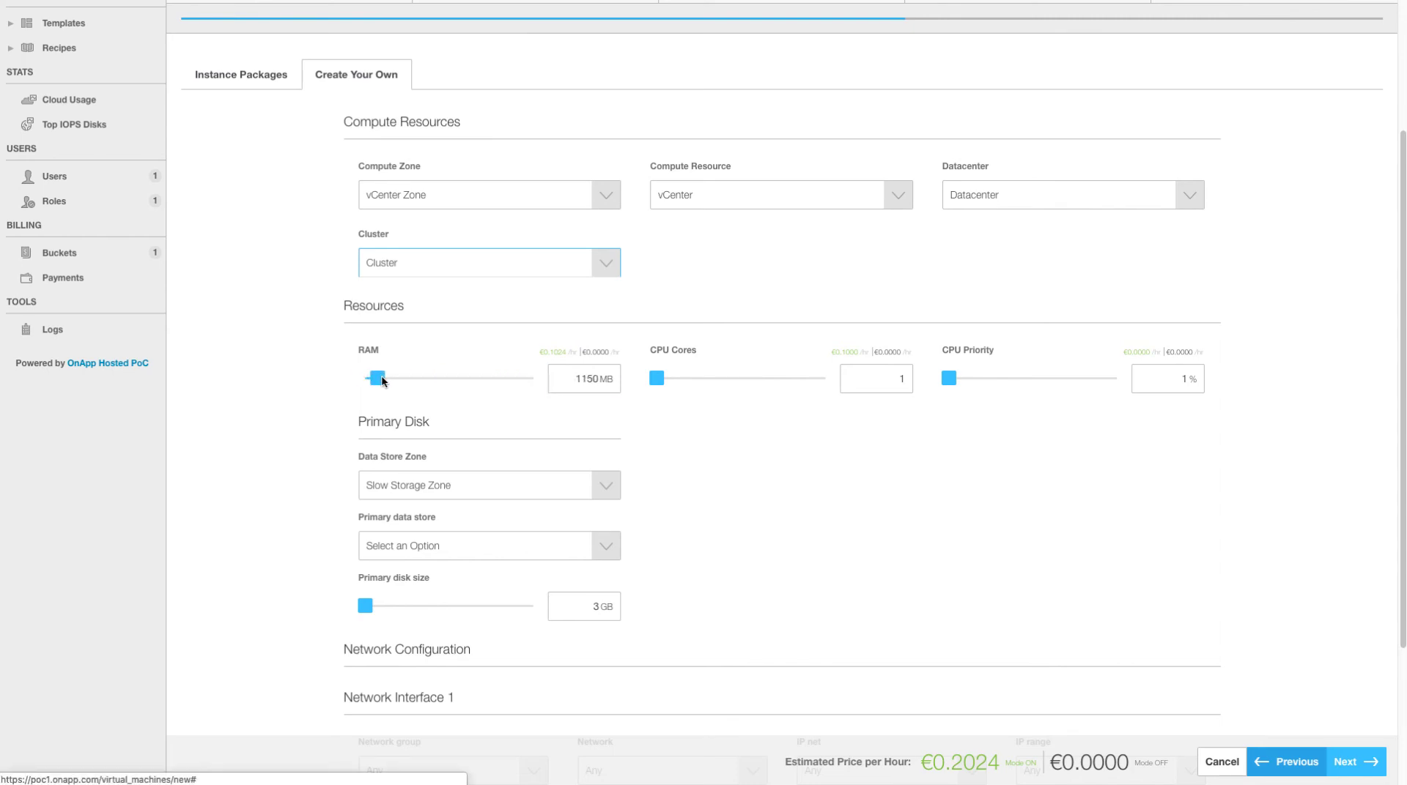
pyautogui.doubleClick(586, 378)
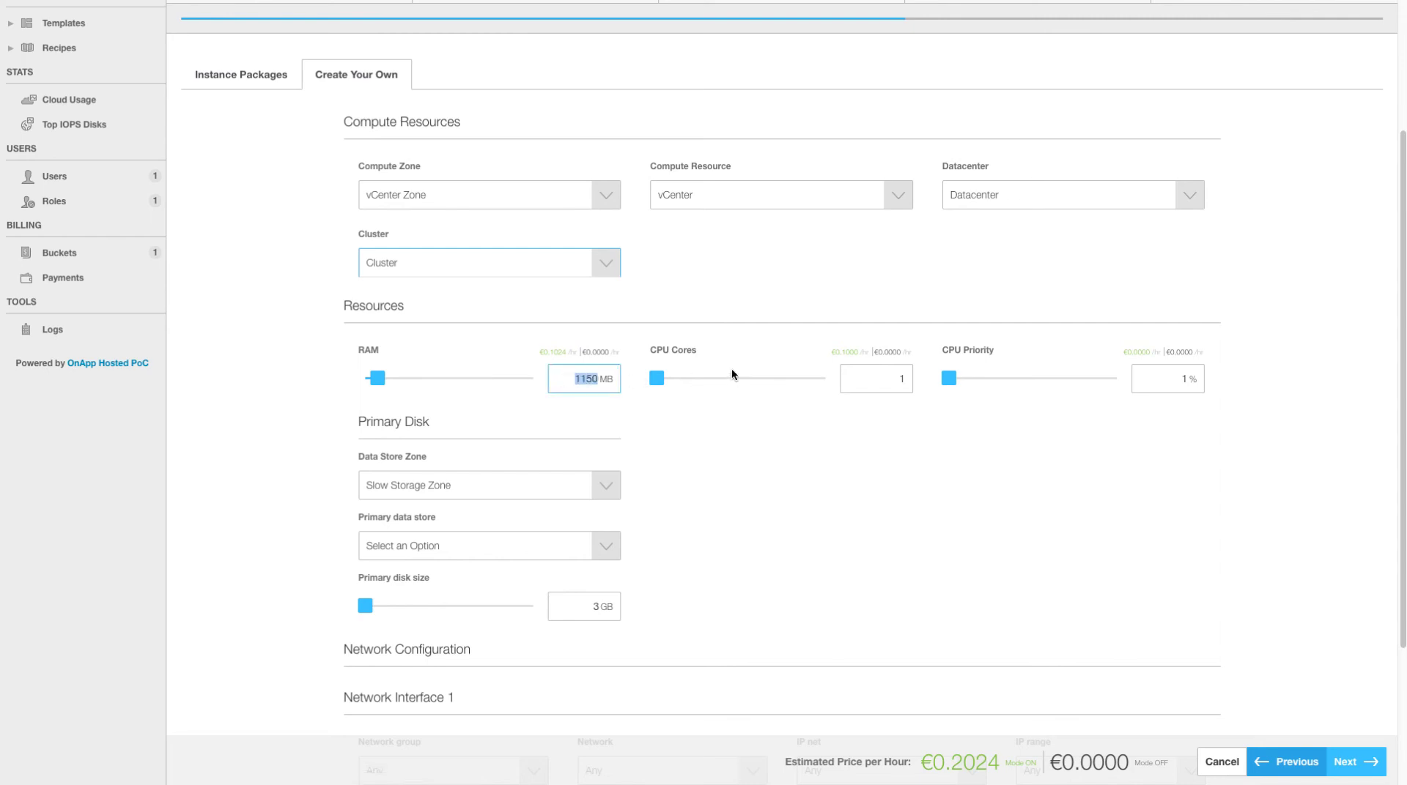
pyautogui.write('1024')
pyautogui.click(872, 454)
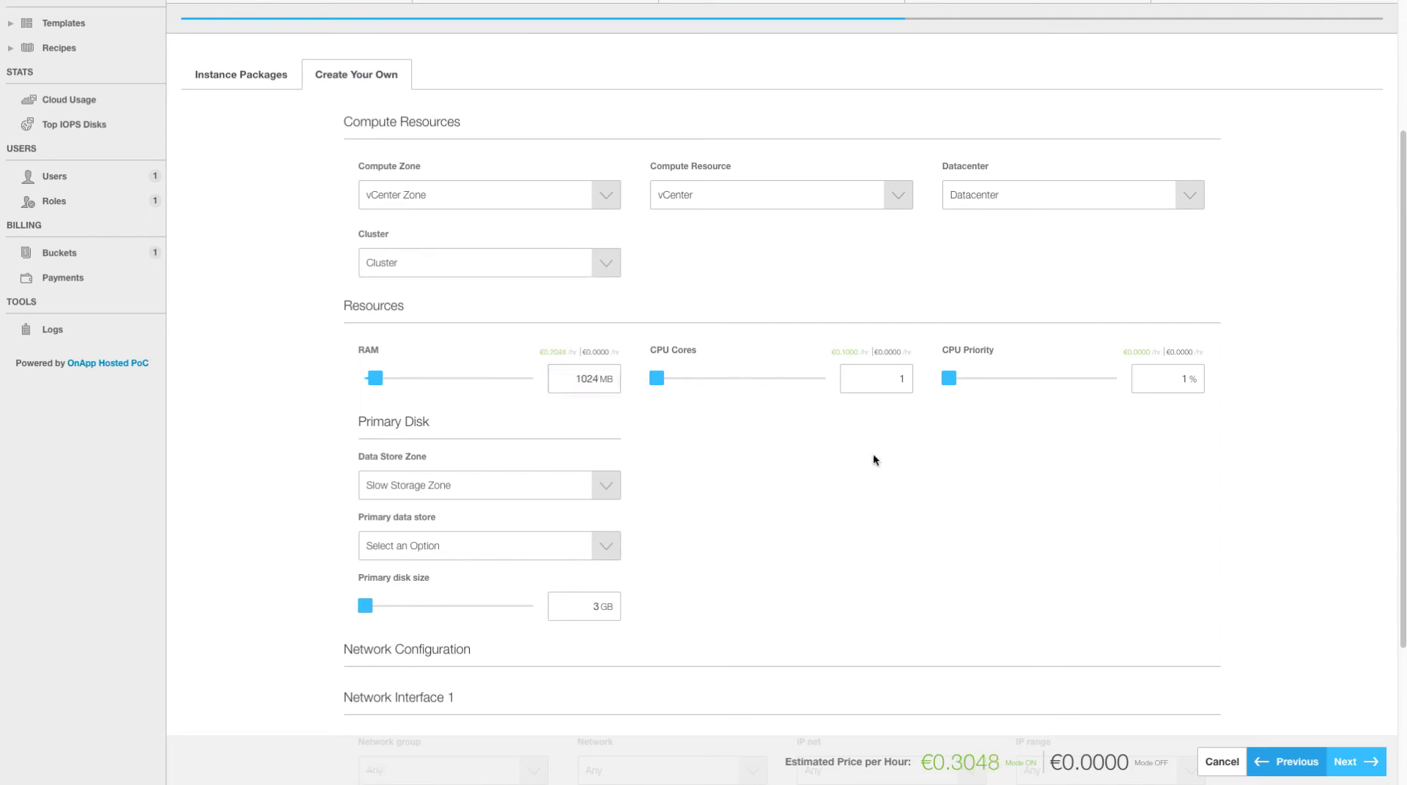
pyautogui.click(873, 367)
pyautogui.press('BackSpace')
pyautogui.write('2')
pyautogui.click(774, 437)
# - Place the disk in Fast Storage Zone on data store VMStorage (Datacenter)
pyautogui.click(487, 485)
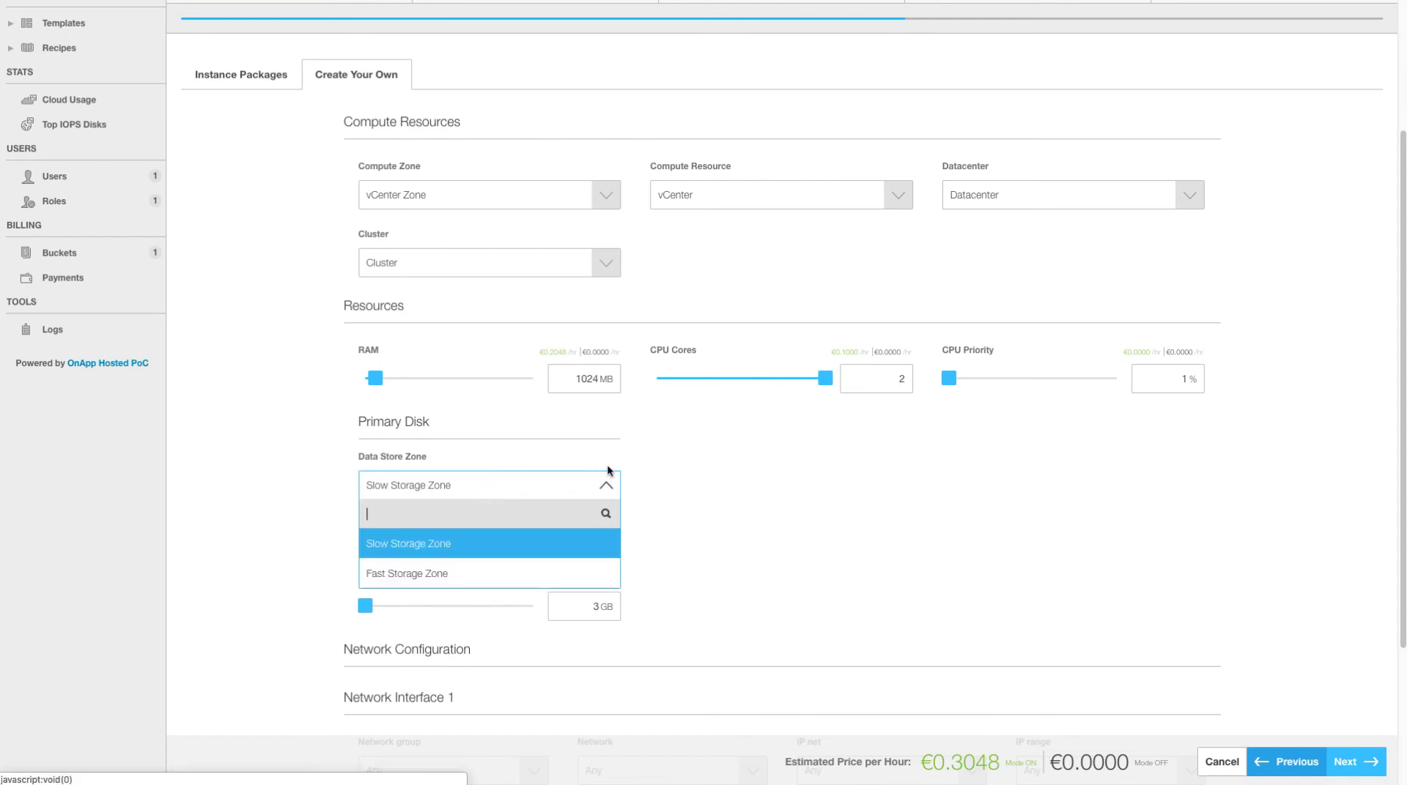
pyautogui.scroll(-1, 489, 473)
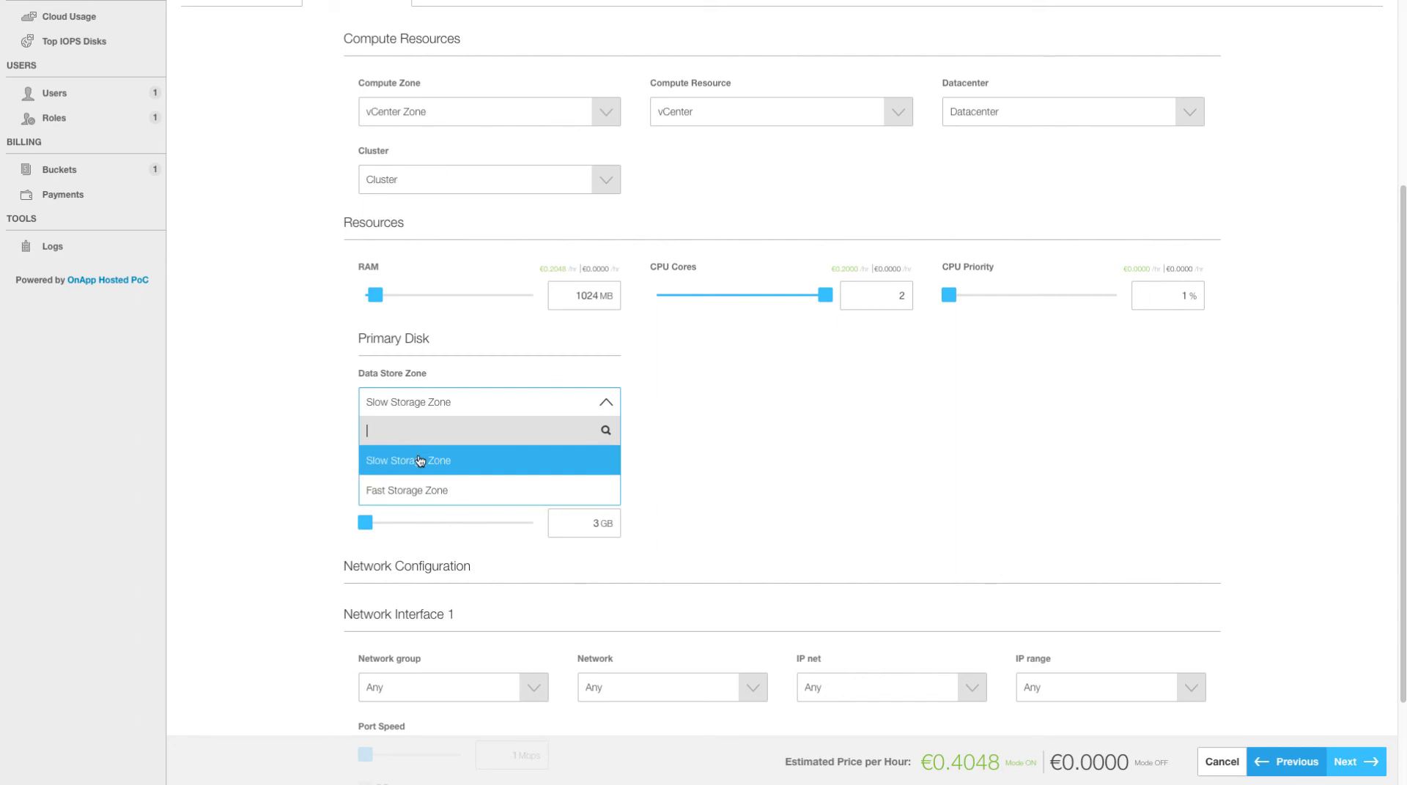
pyautogui.click(416, 490)
pyautogui.click(475, 462)
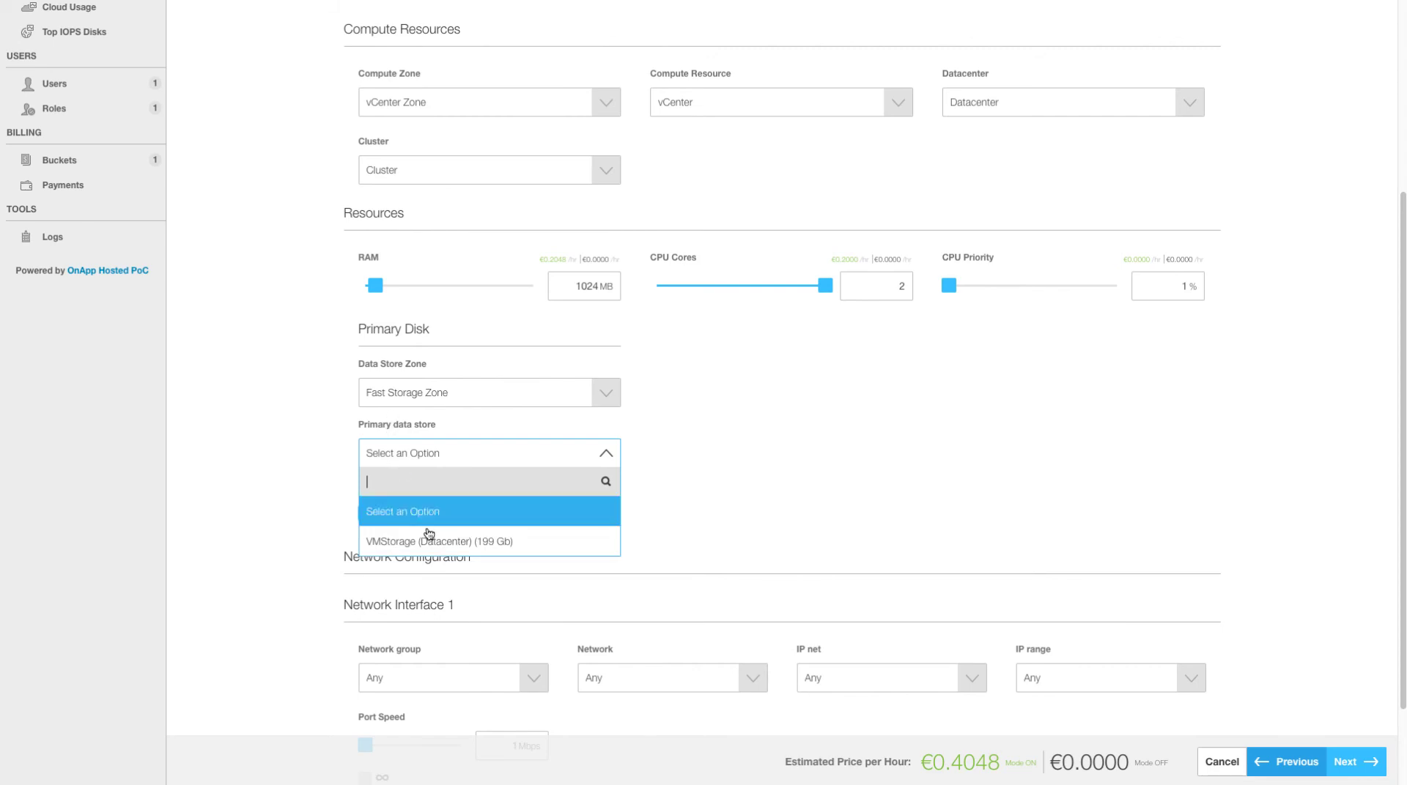
pyautogui.click(439, 542)
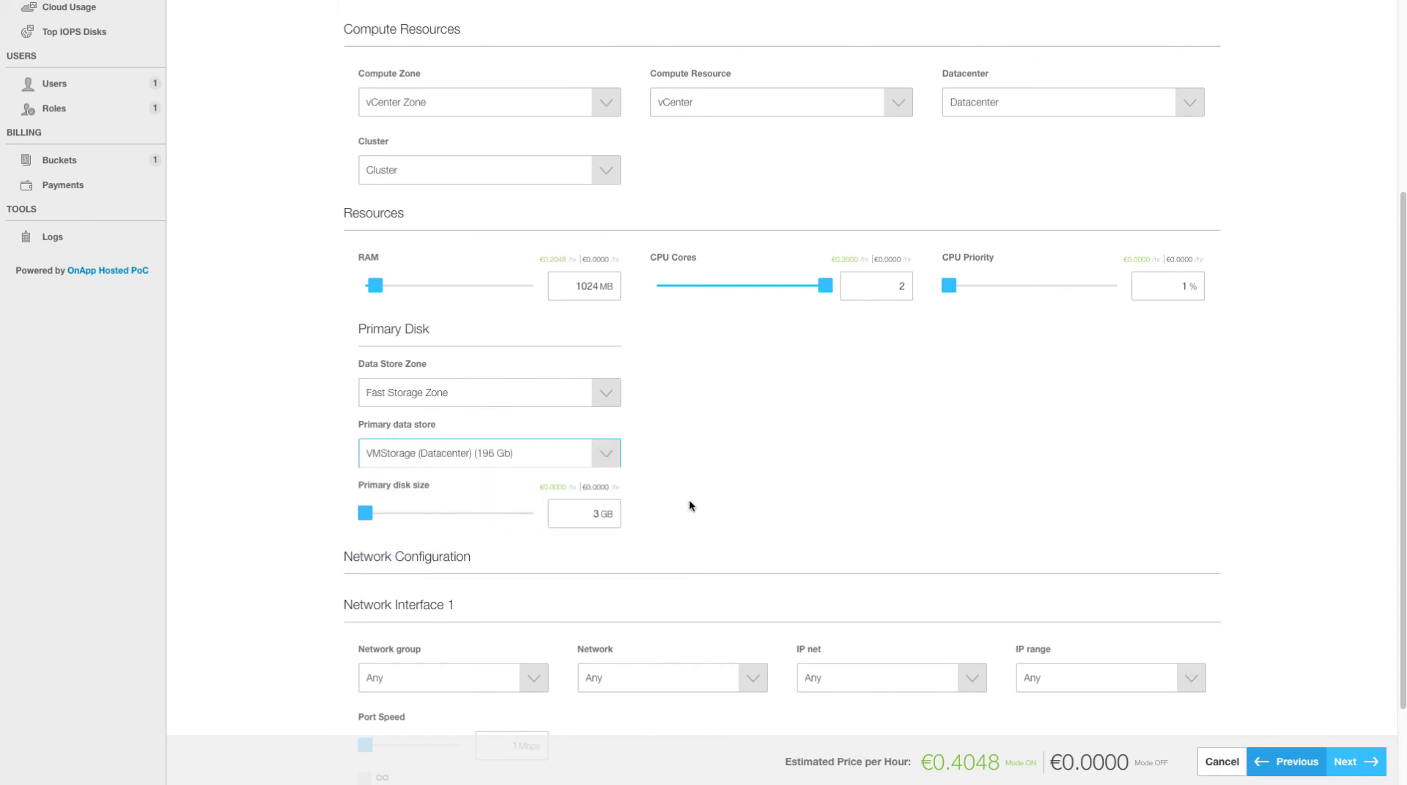
# - Connect to Public (Datacenter) in Public Network Zone with unlimited port speed, IP net and range Any
pyautogui.scroll(-3, 688, 506)
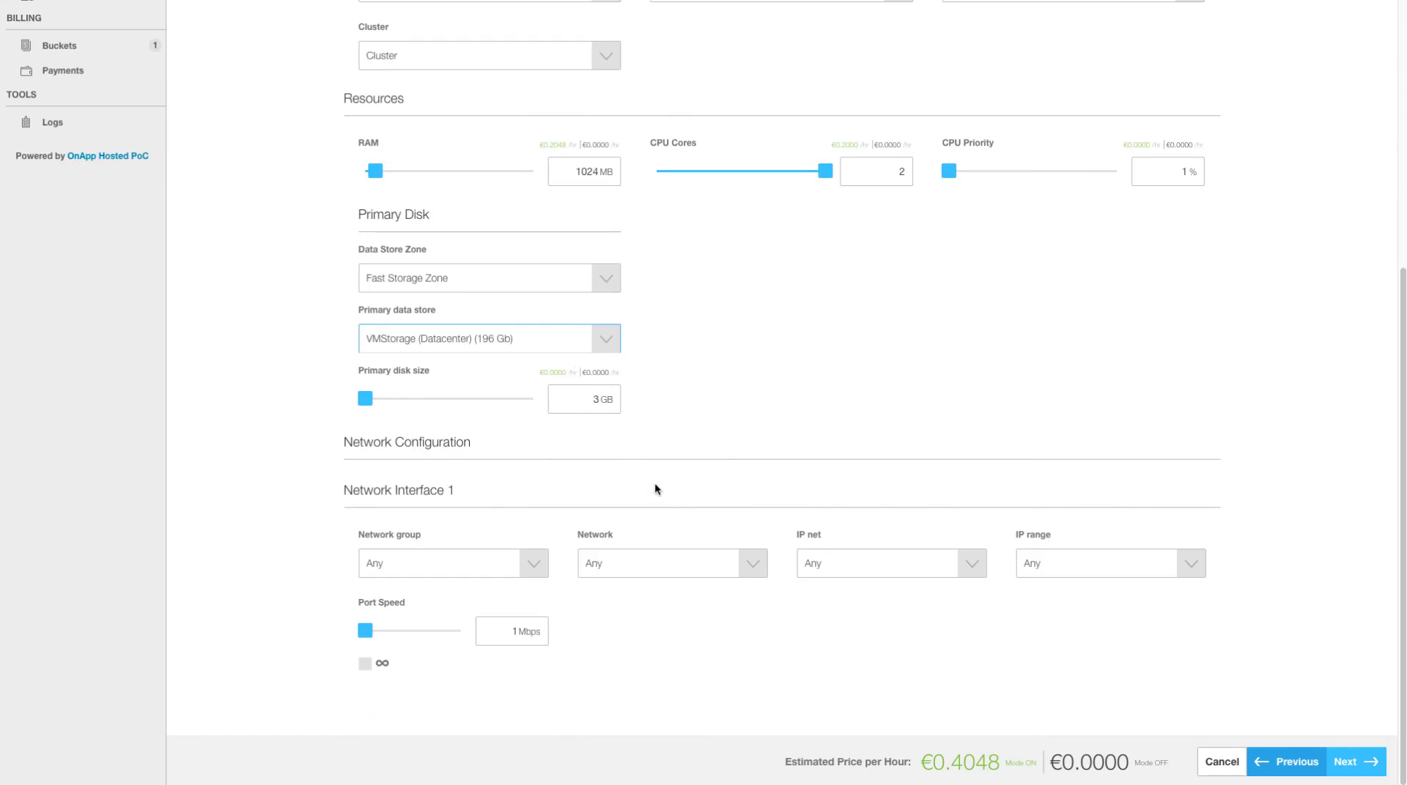
pyautogui.click(521, 564)
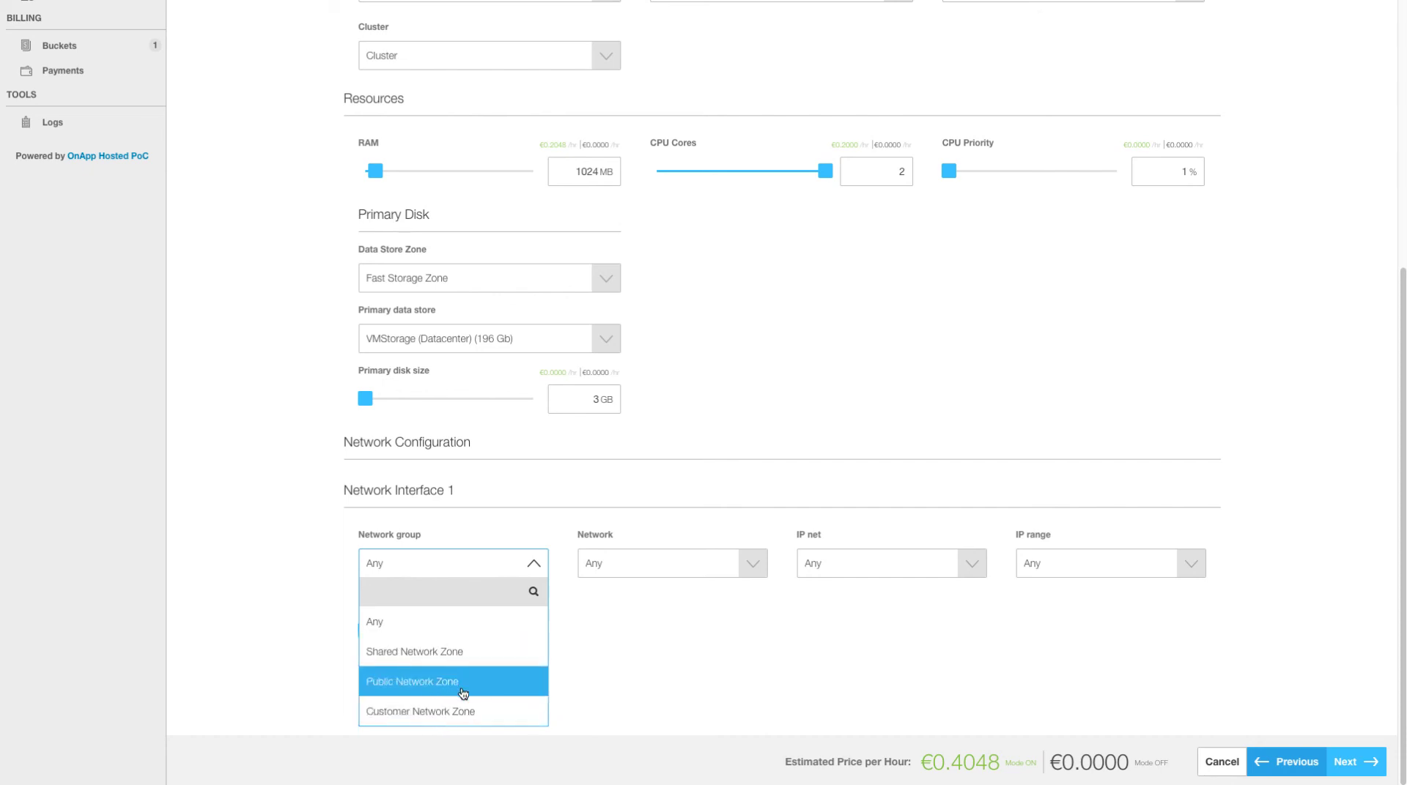
pyautogui.click(435, 686)
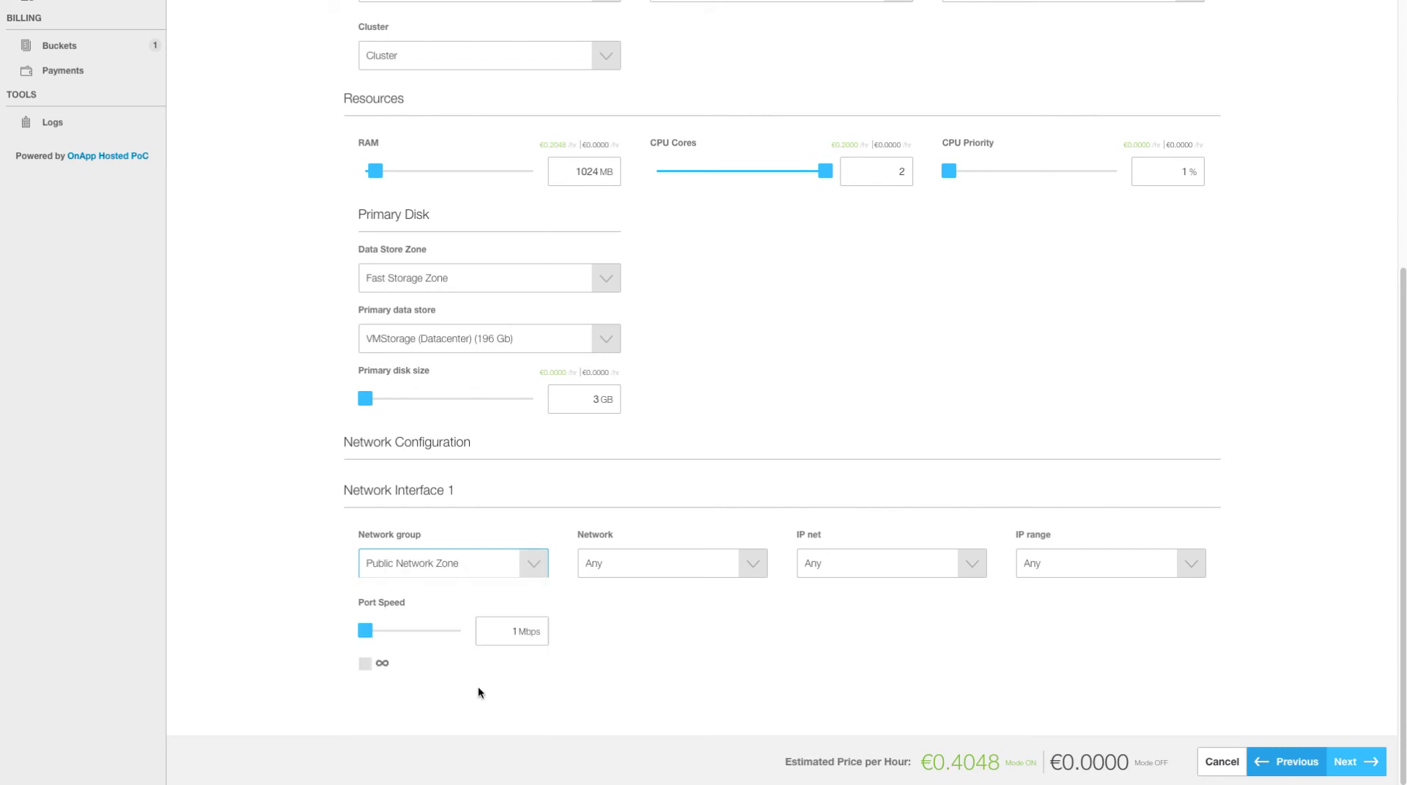
pyautogui.click(367, 667)
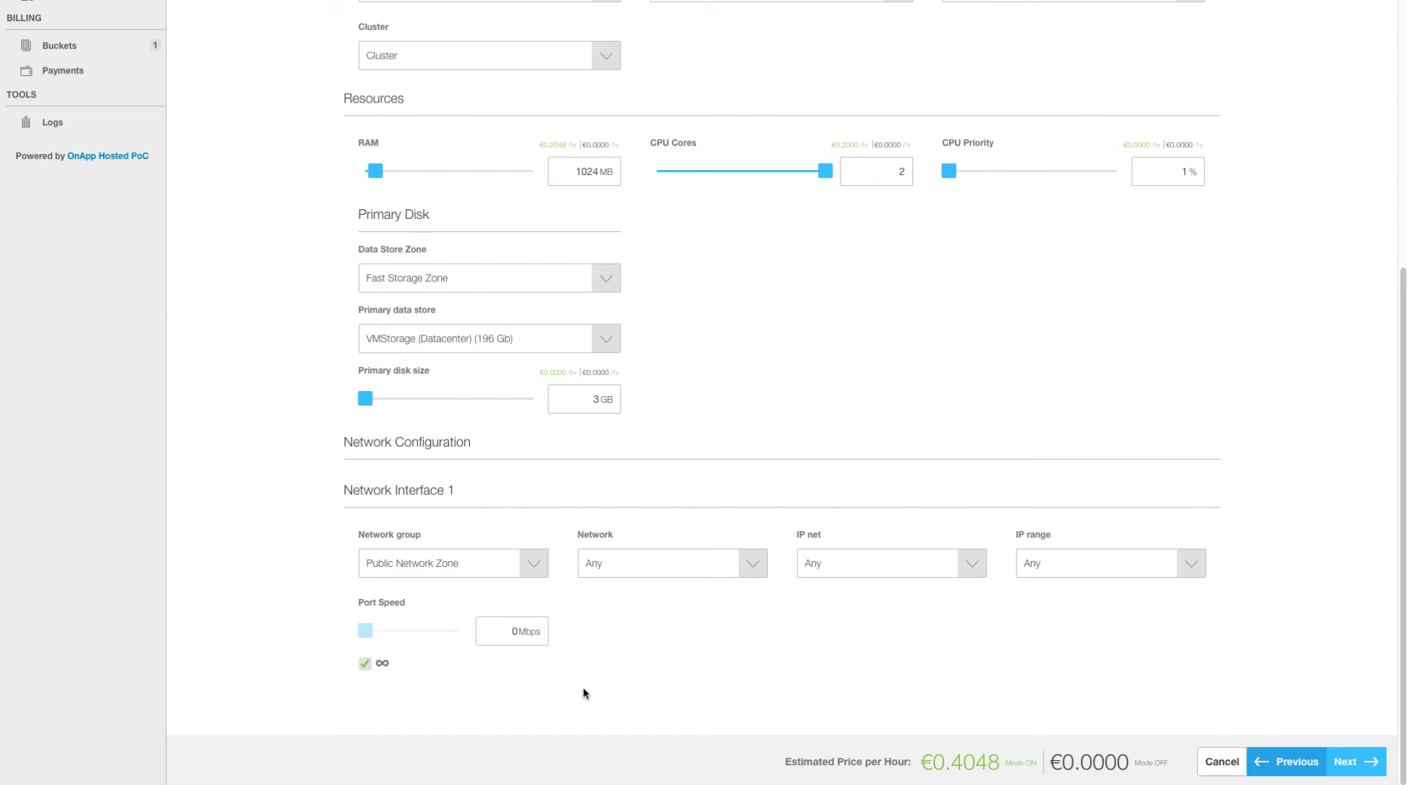
pyautogui.click(663, 570)
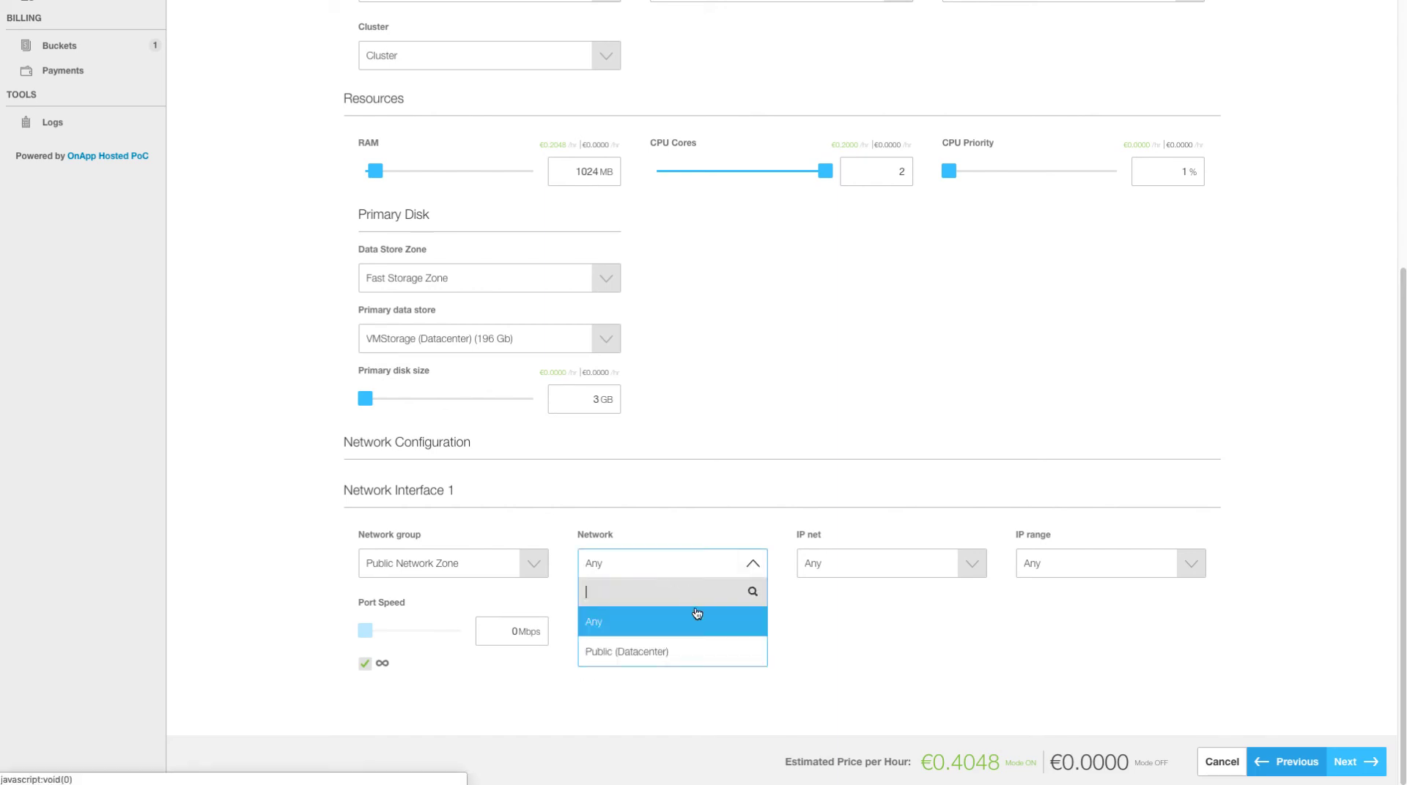
pyautogui.click(691, 652)
pyautogui.click(870, 578)
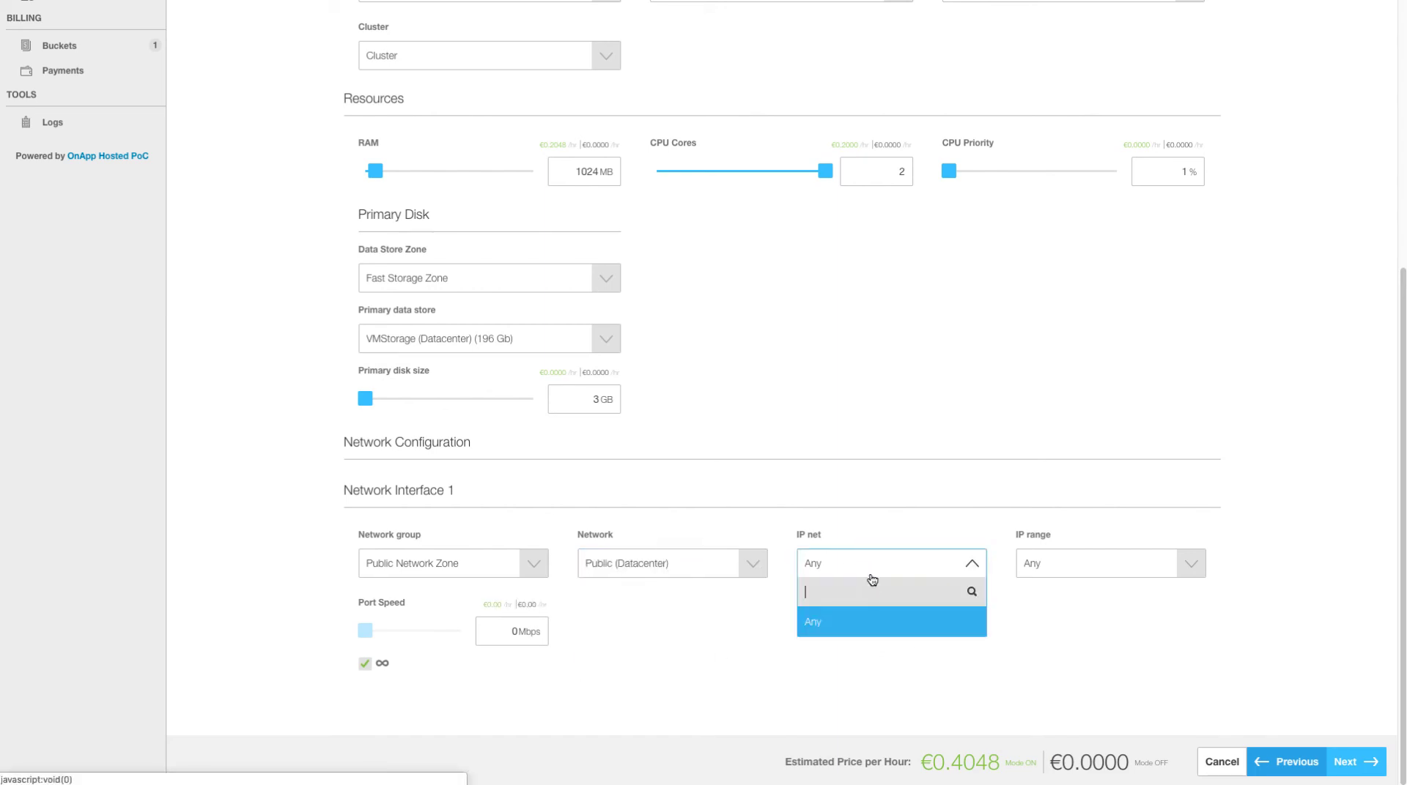
pyautogui.click(890, 621)
pyautogui.click(1058, 569)
pyautogui.click(1064, 622)
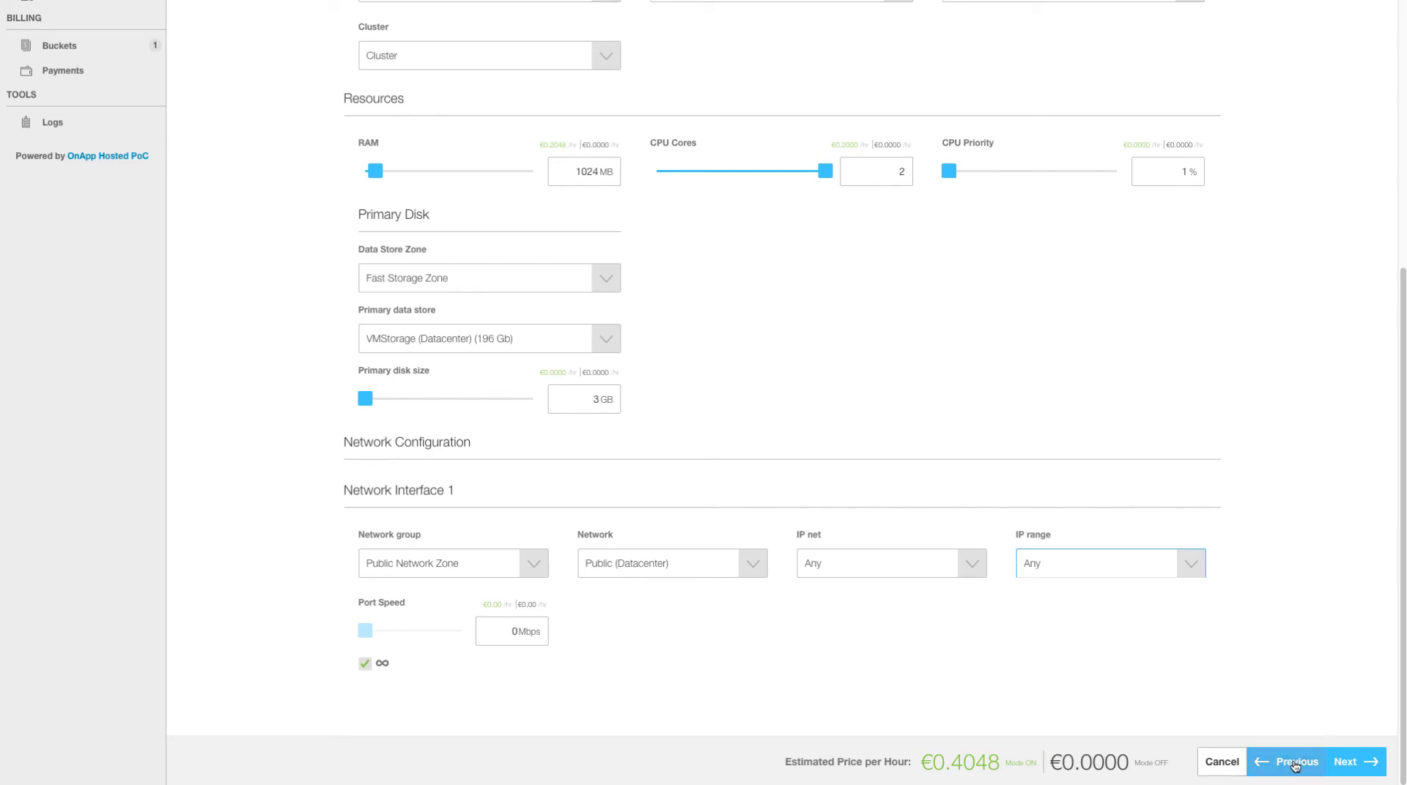
# - Skip recipes by adding then removing Generate Performance Metrics, and reach the Confirmation summary
pyautogui.click(1357, 762)
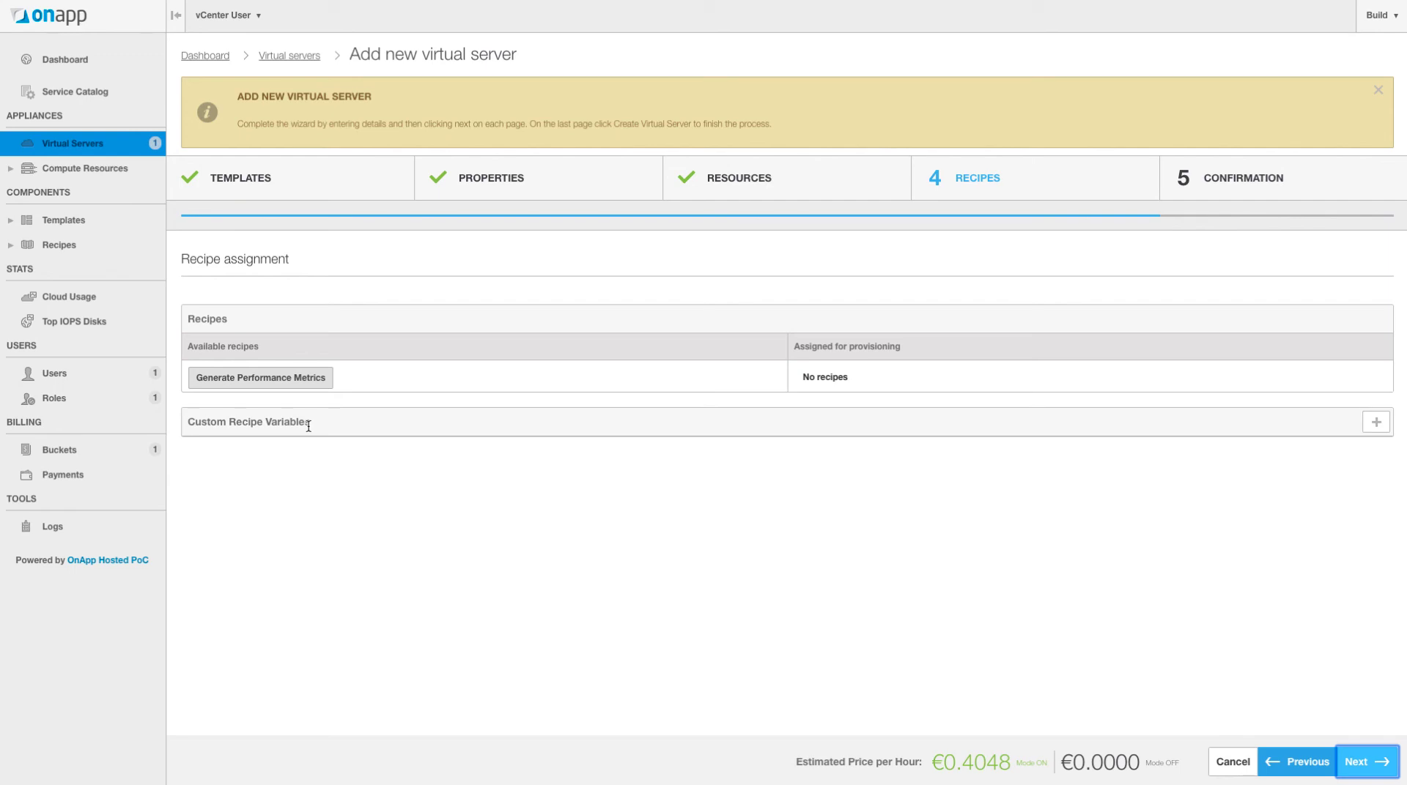
pyautogui.moveTo(282, 377); pyautogui.dragTo(871, 381)
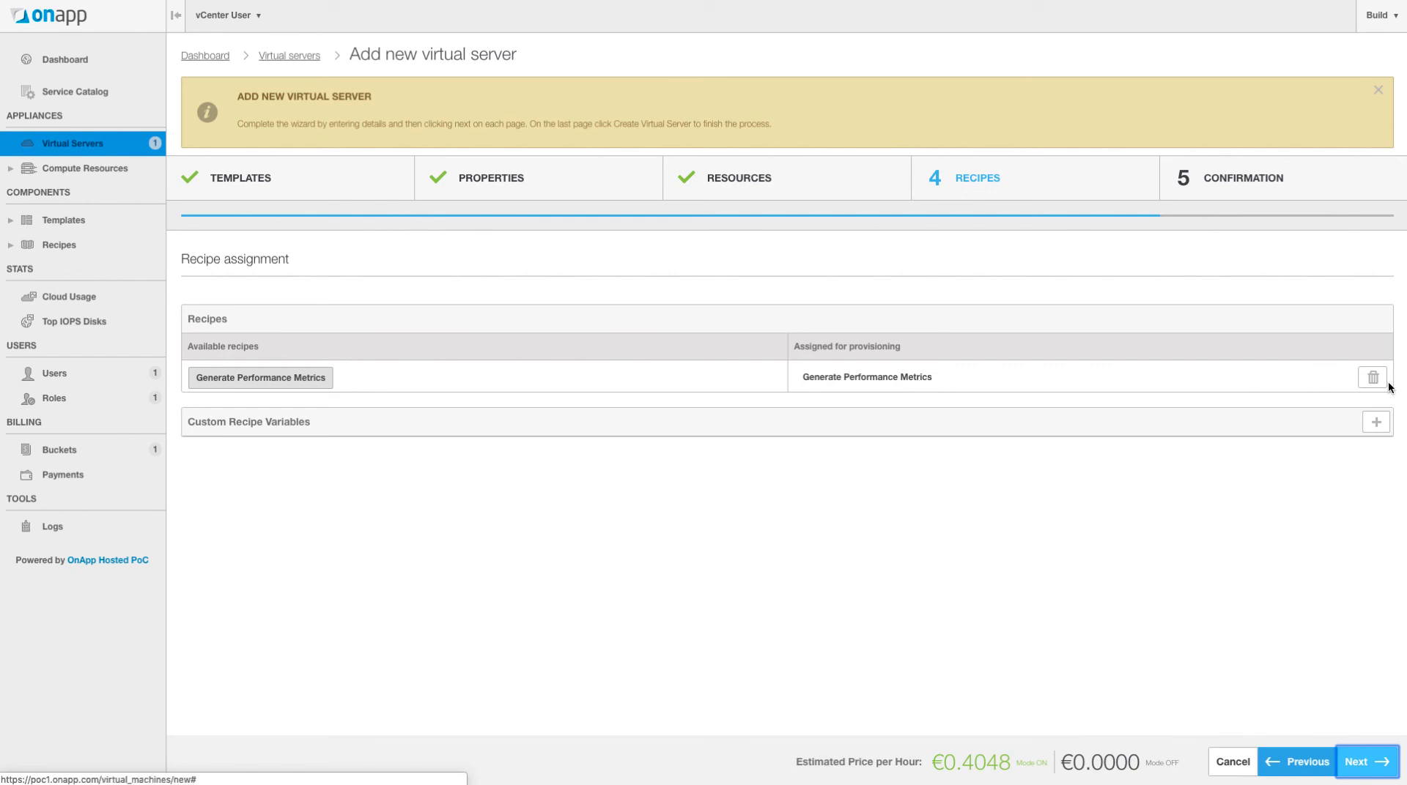
pyautogui.click(1364, 381)
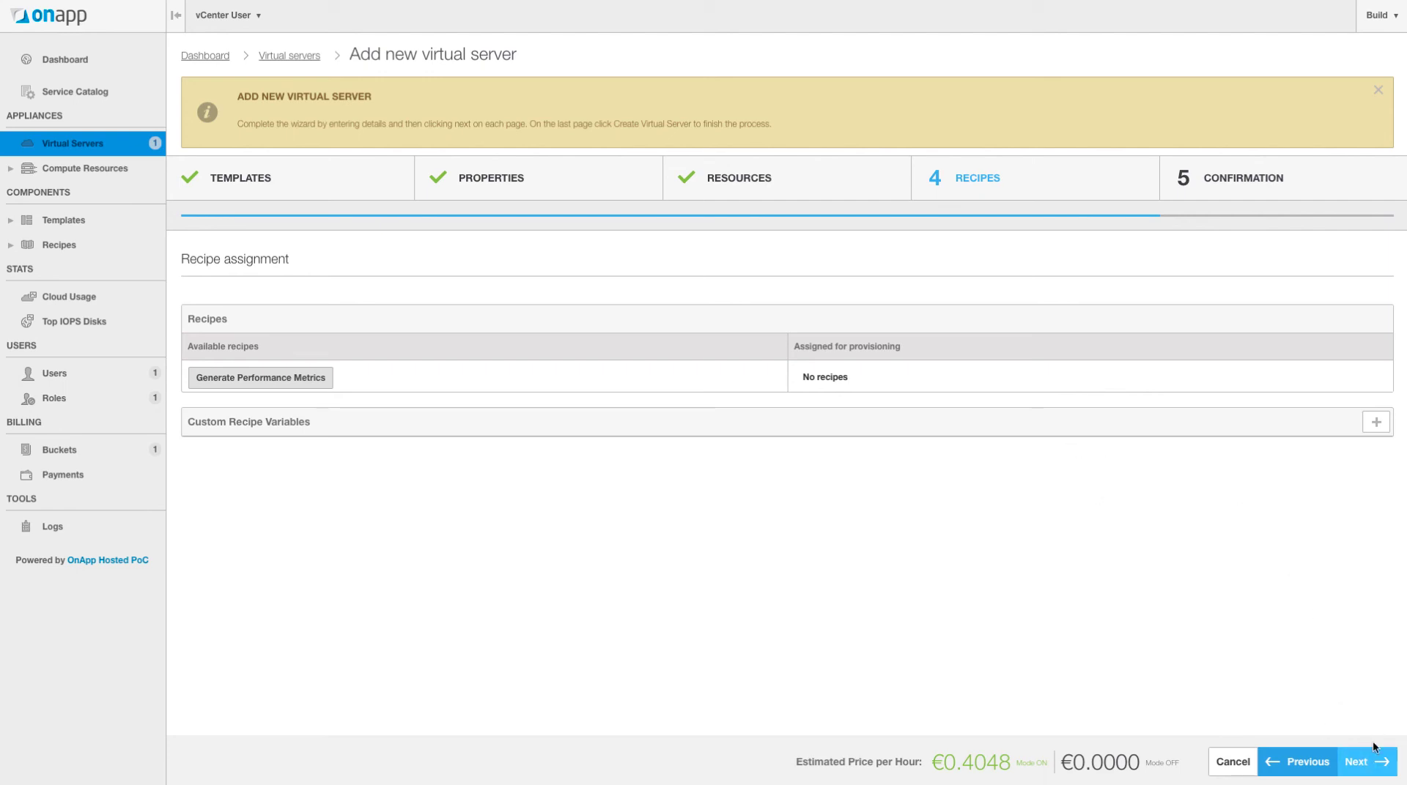
pyautogui.click(1381, 765)
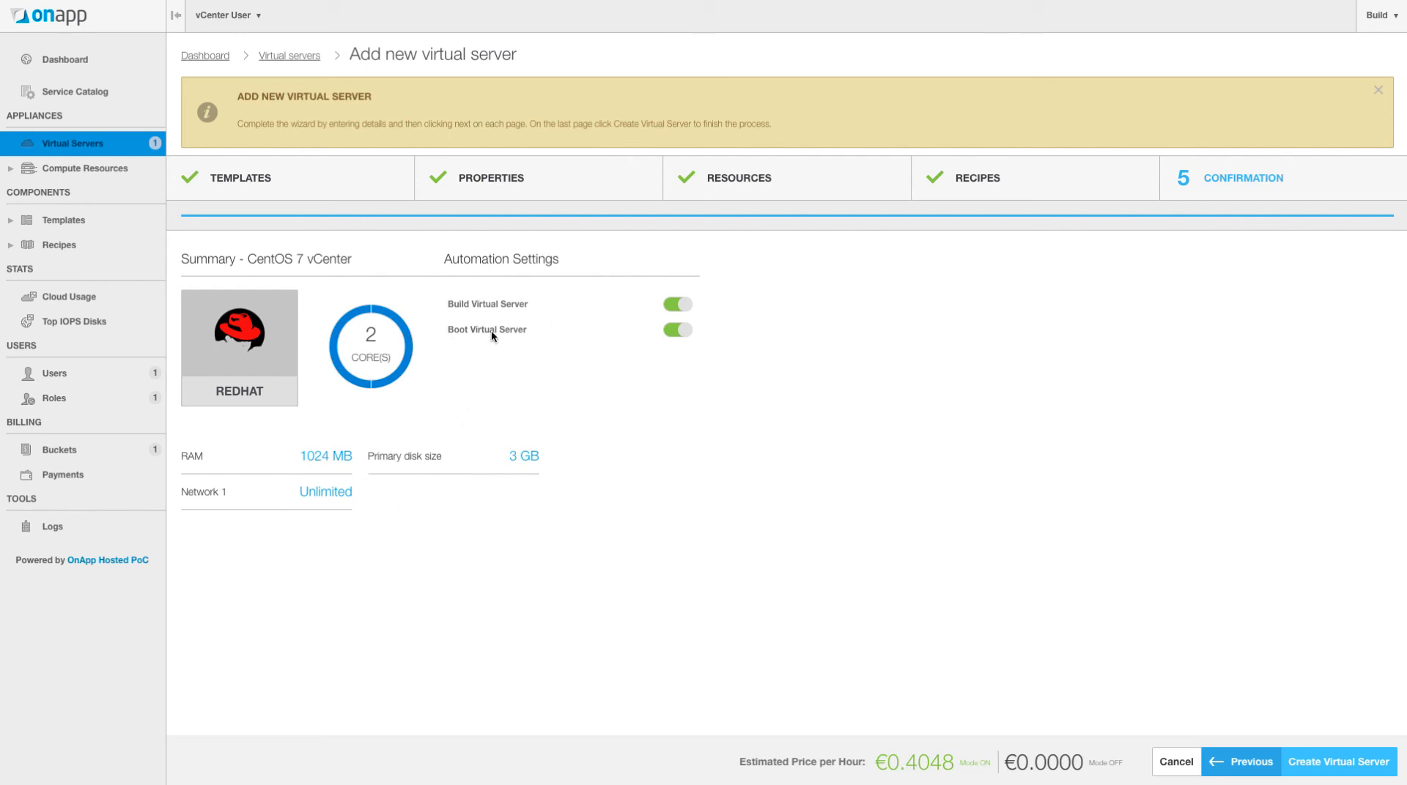
pyautogui.click(1358, 769)
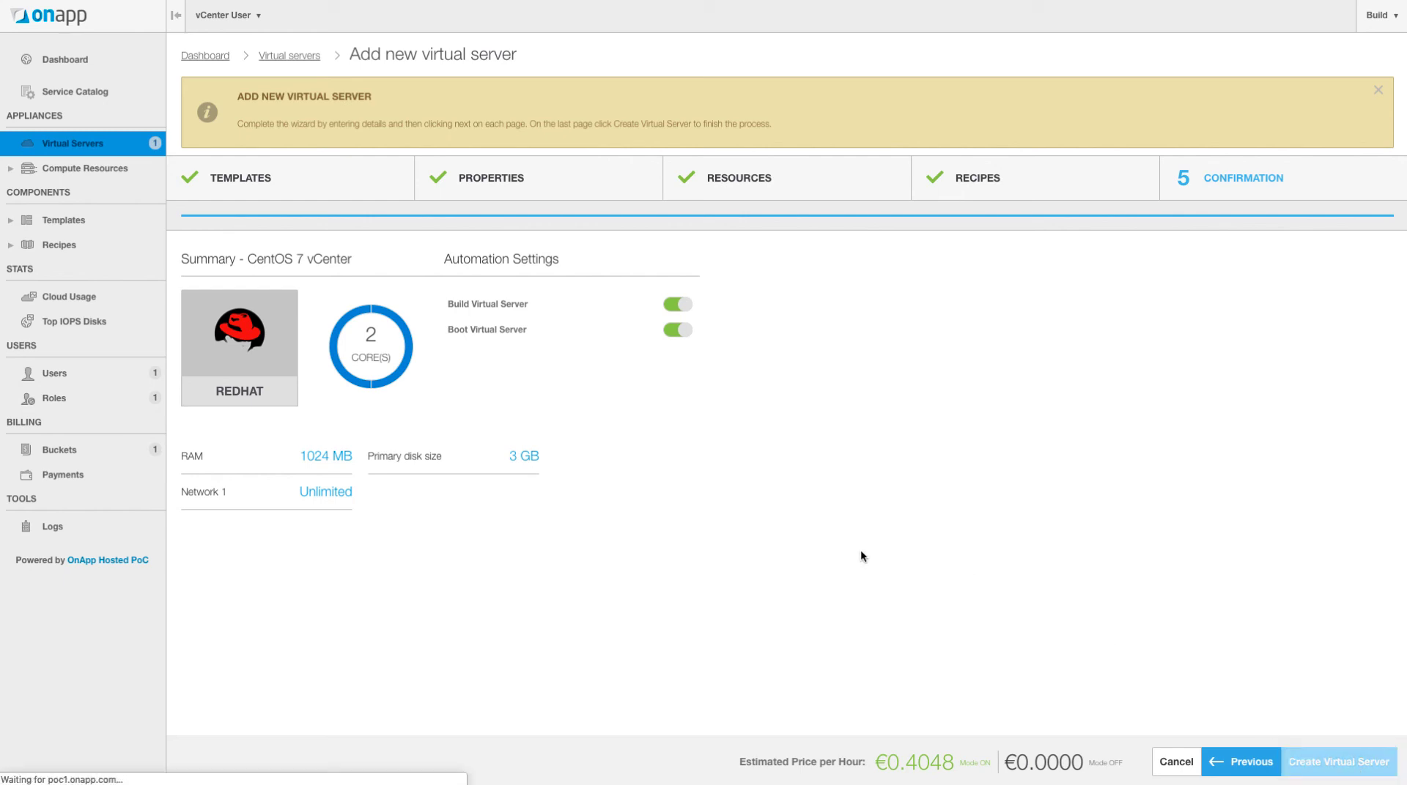
pyautogui.scroll(-2, 791, 518)
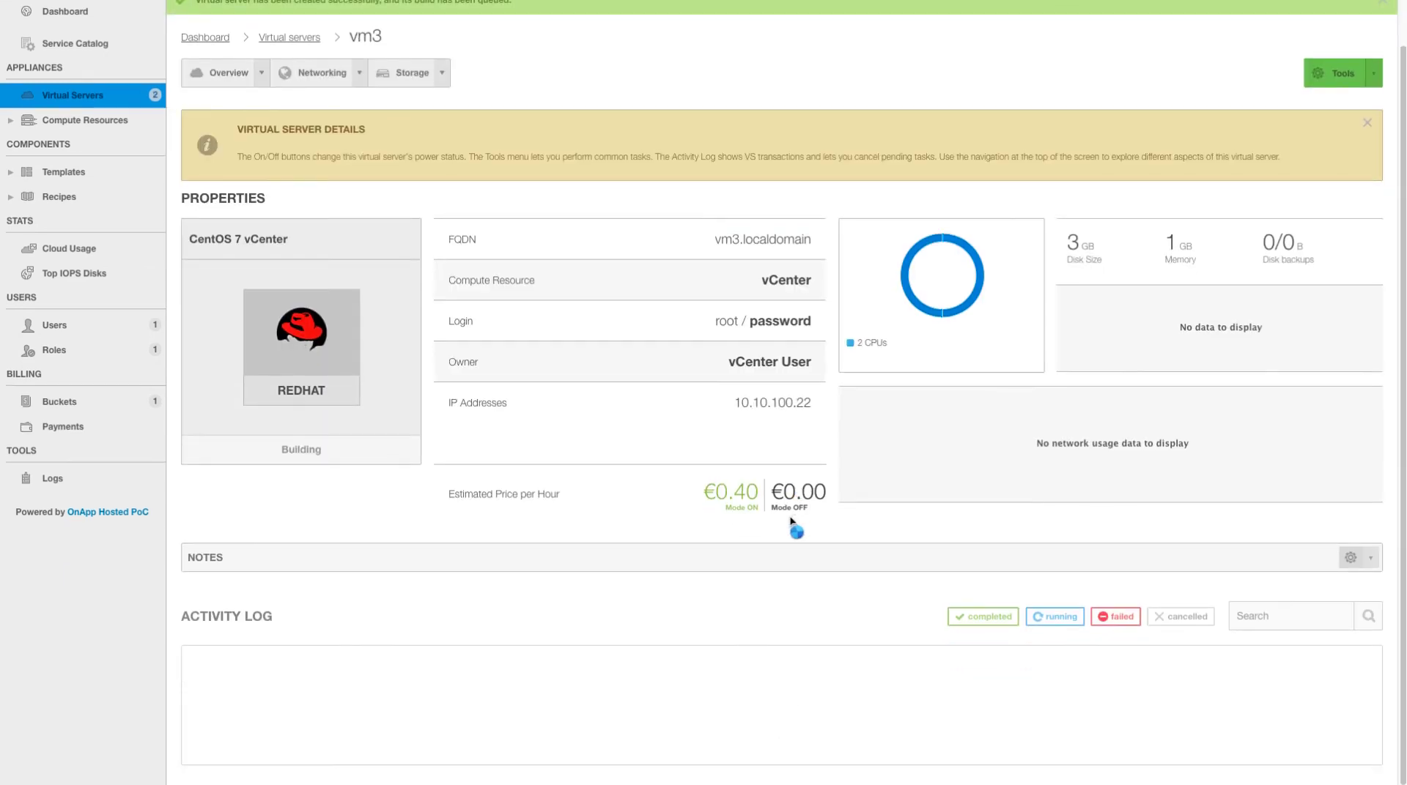
pyautogui.scroll(-3, 579, 692)
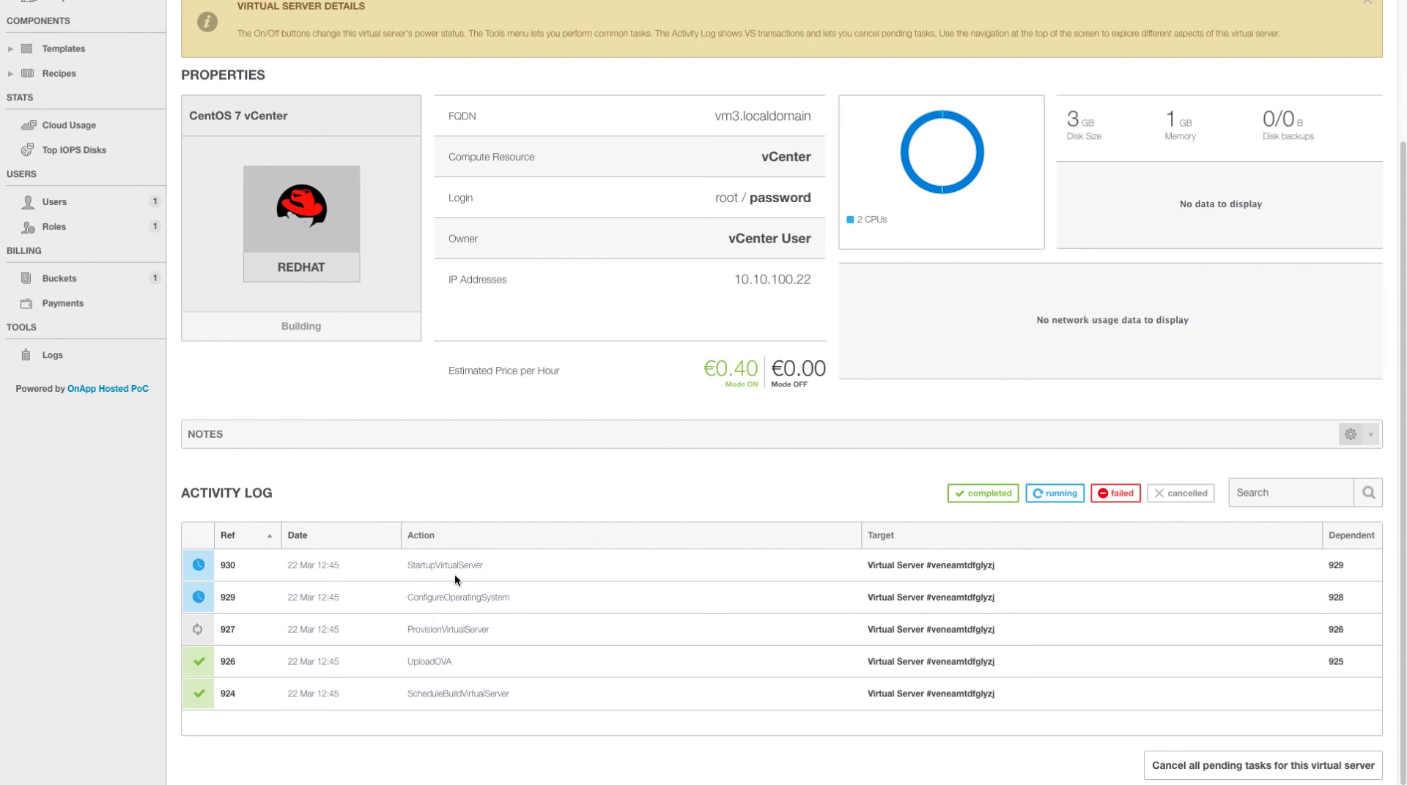
pyautogui.scroll(2, 478, 565)
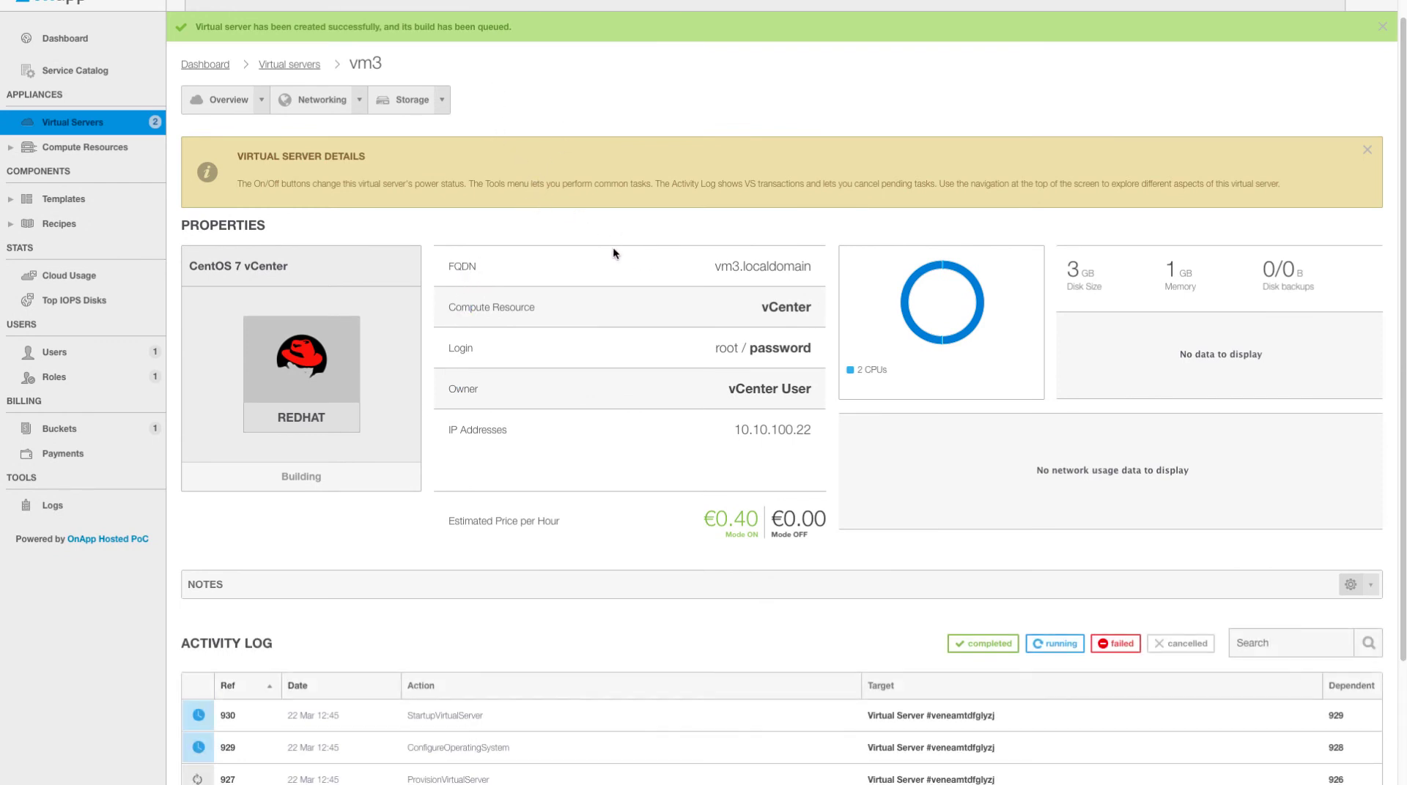
pyautogui.scroll(1, 257, 198)
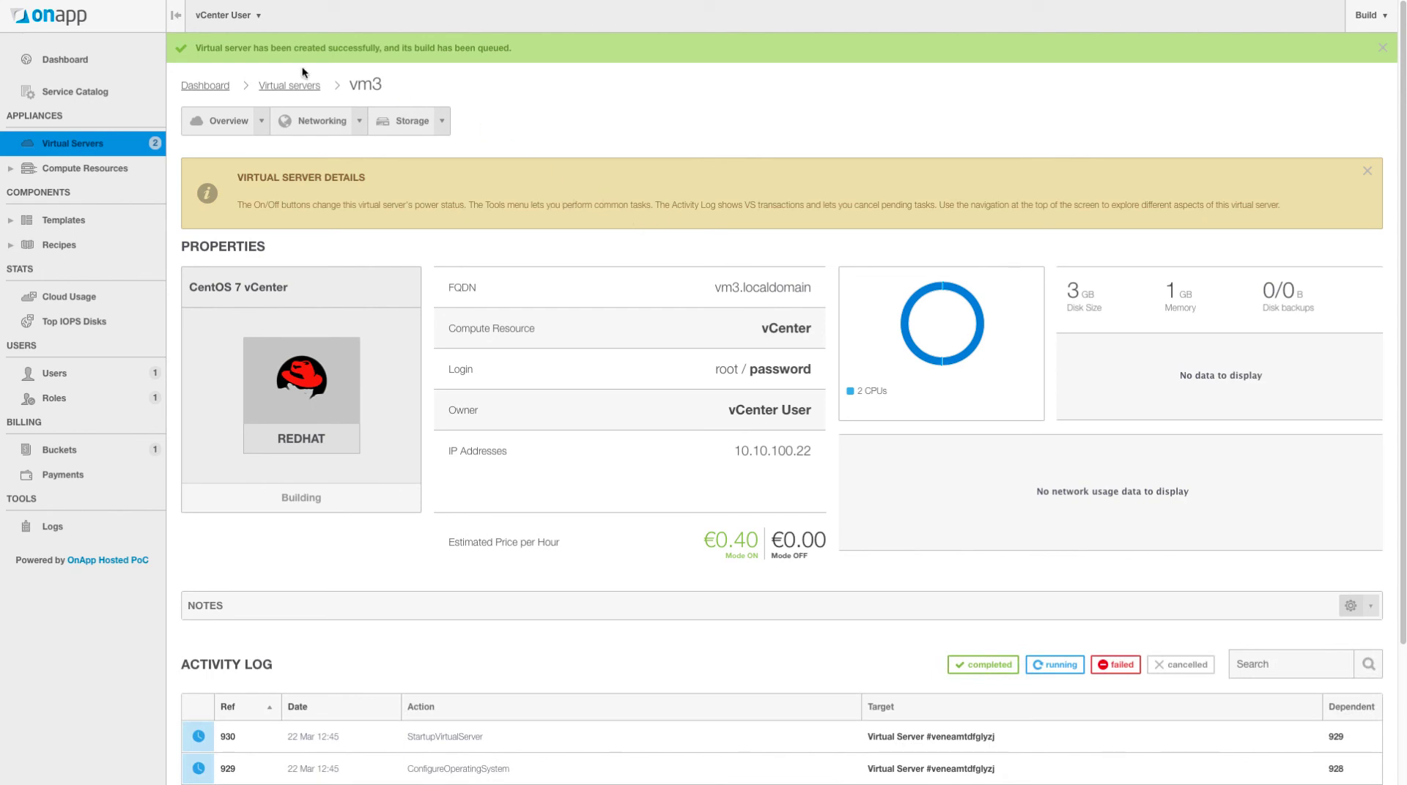
# - Switch back to the Admin Area and open Templates > OVA List
pyautogui.click(244, 22)
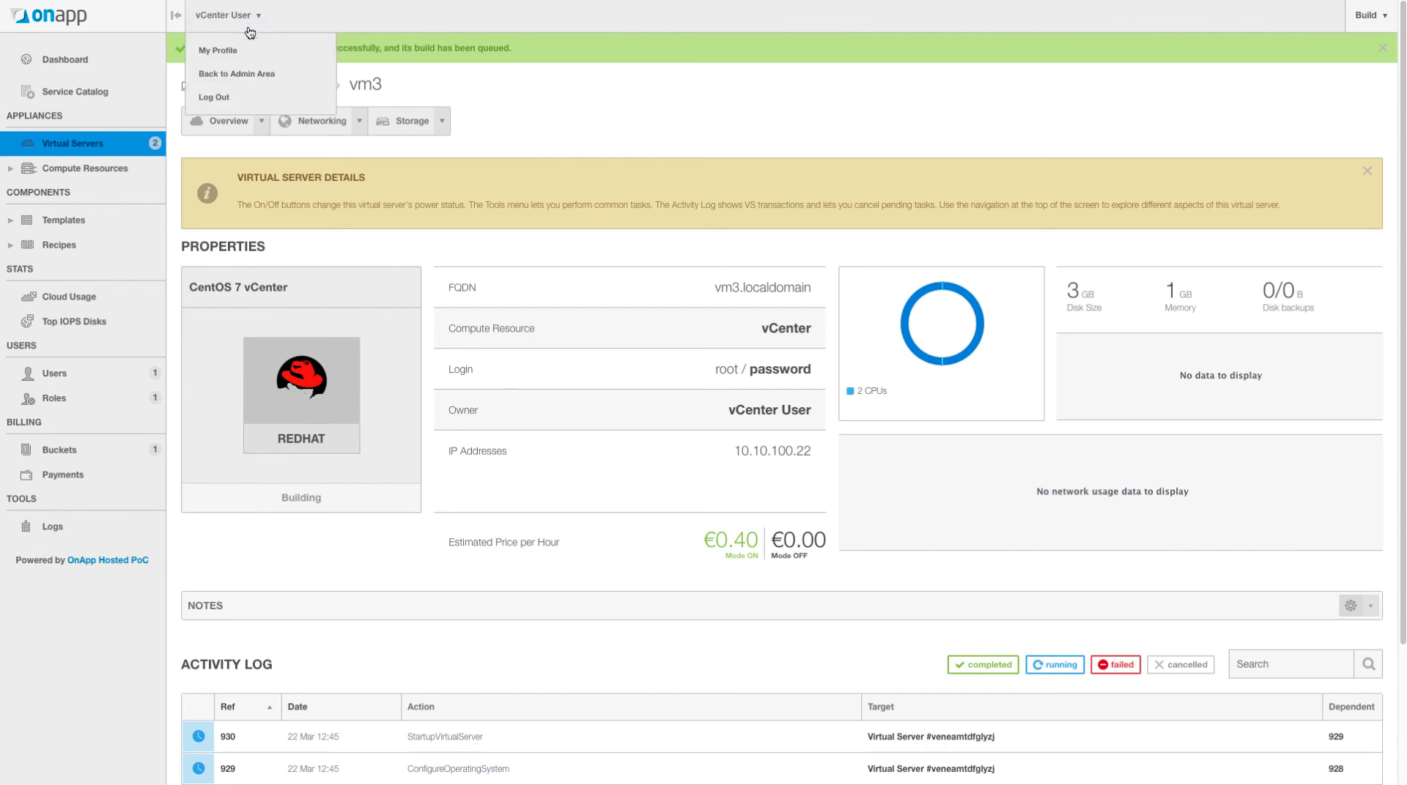
pyautogui.click(257, 76)
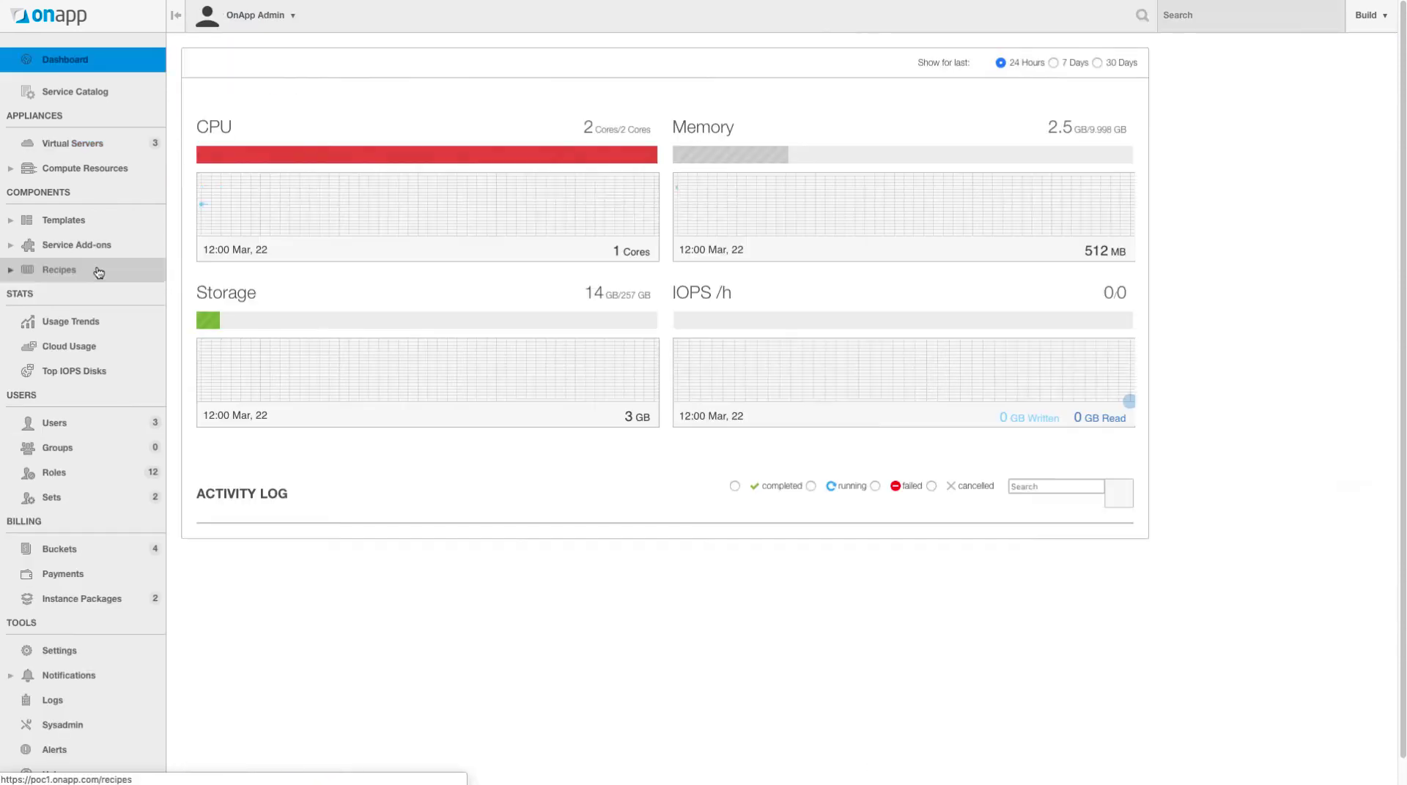
pyautogui.click(11, 224)
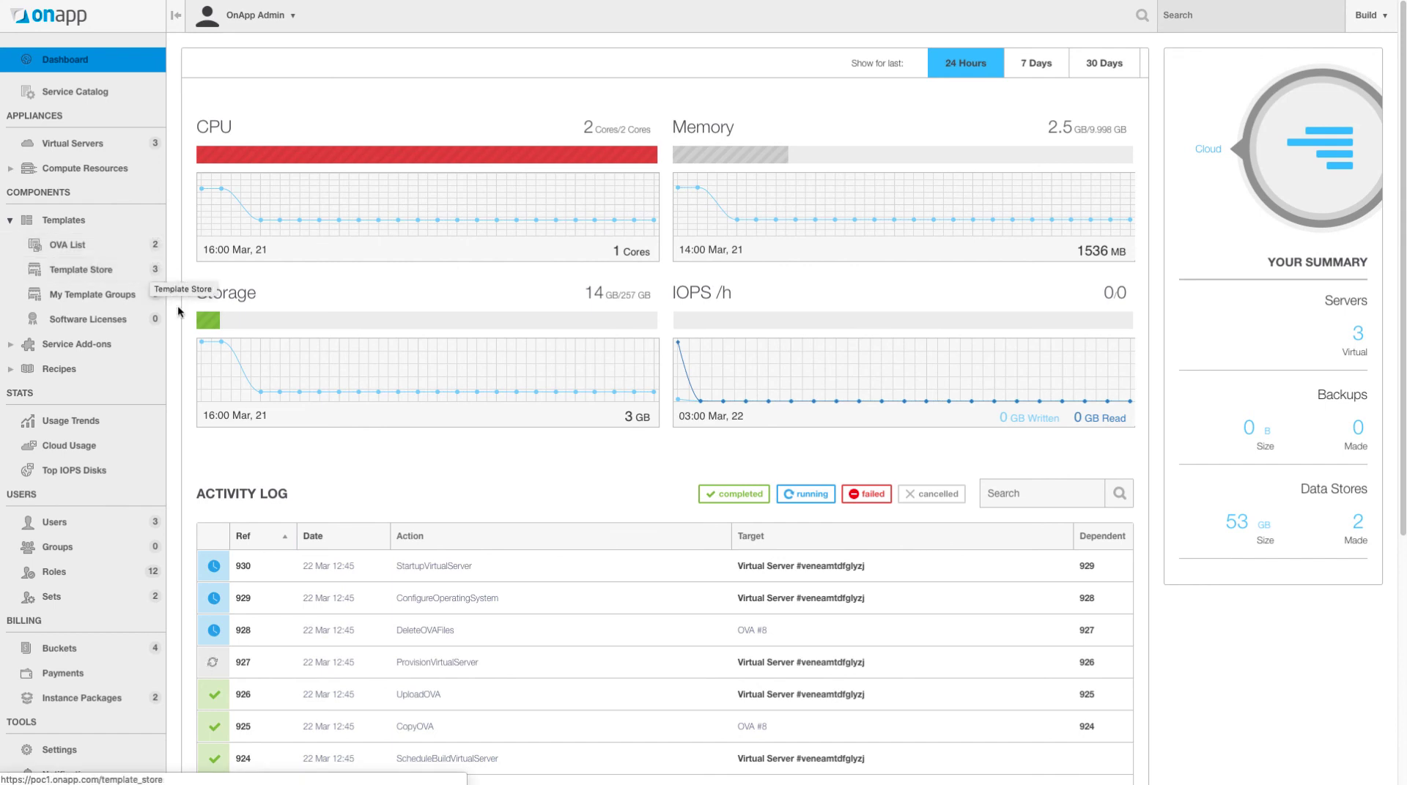
pyautogui.click(96, 252)
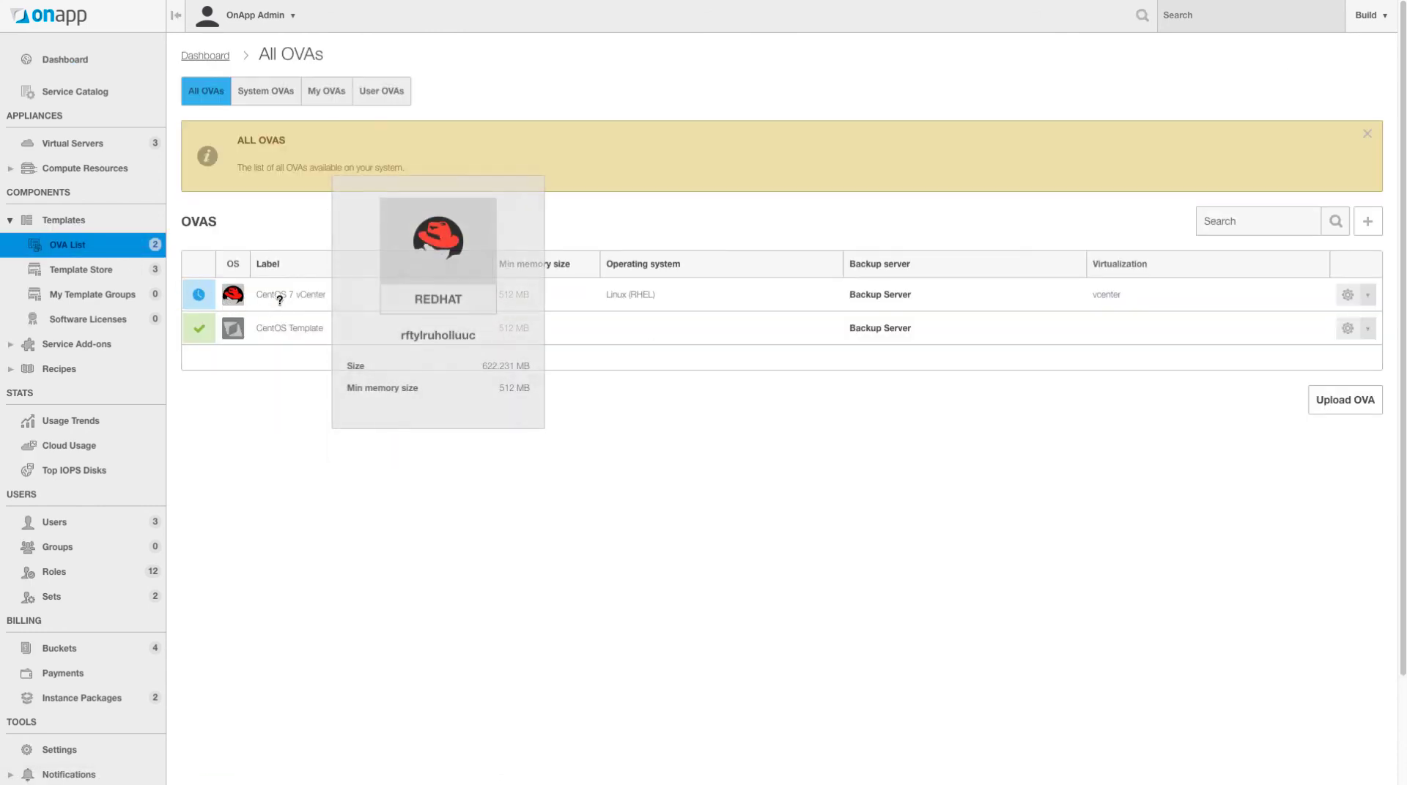
# - Start a new OVA upload with Backup Server chosen as its backup server
pyautogui.click(1341, 403)
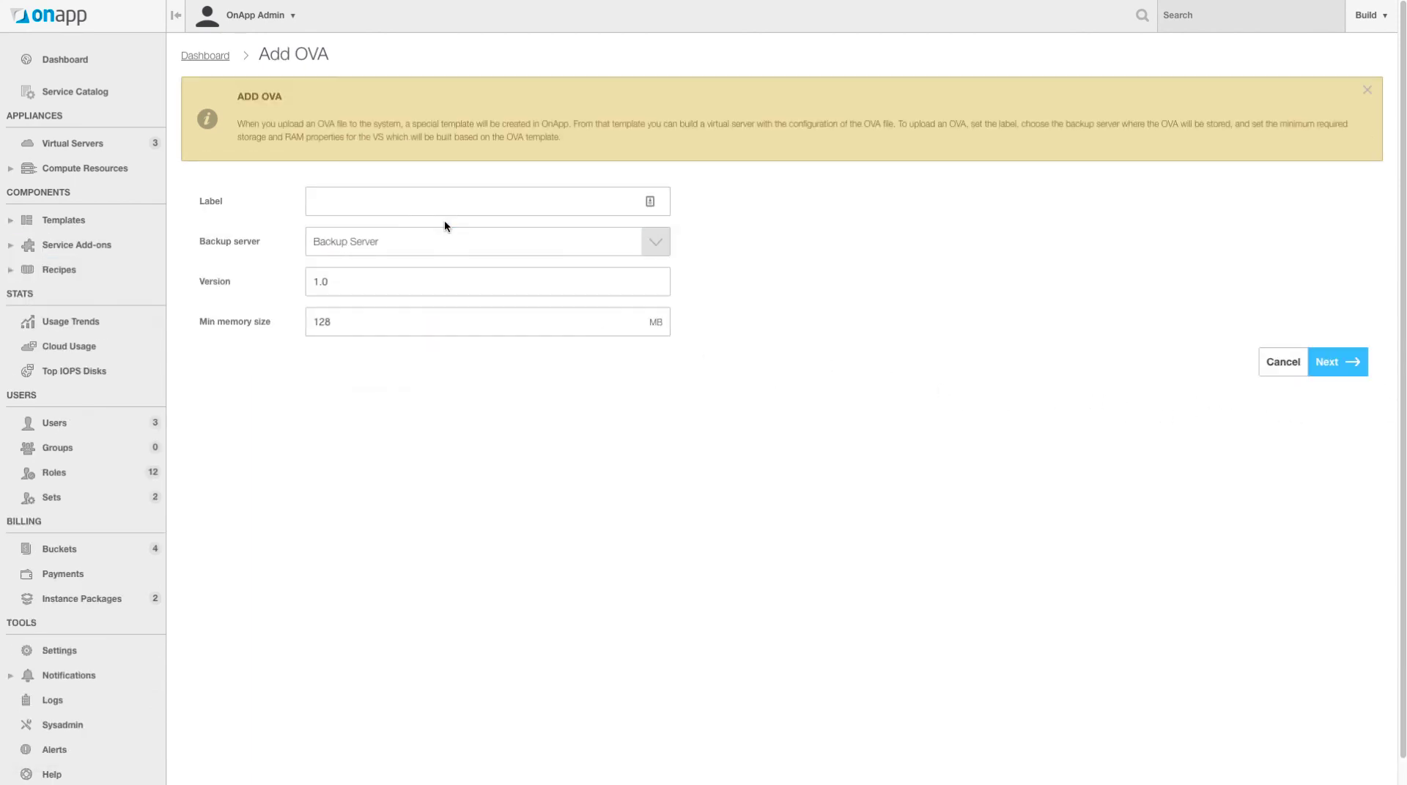
pyautogui.click(408, 203)
pyautogui.click(414, 250)
pyautogui.click(414, 301)
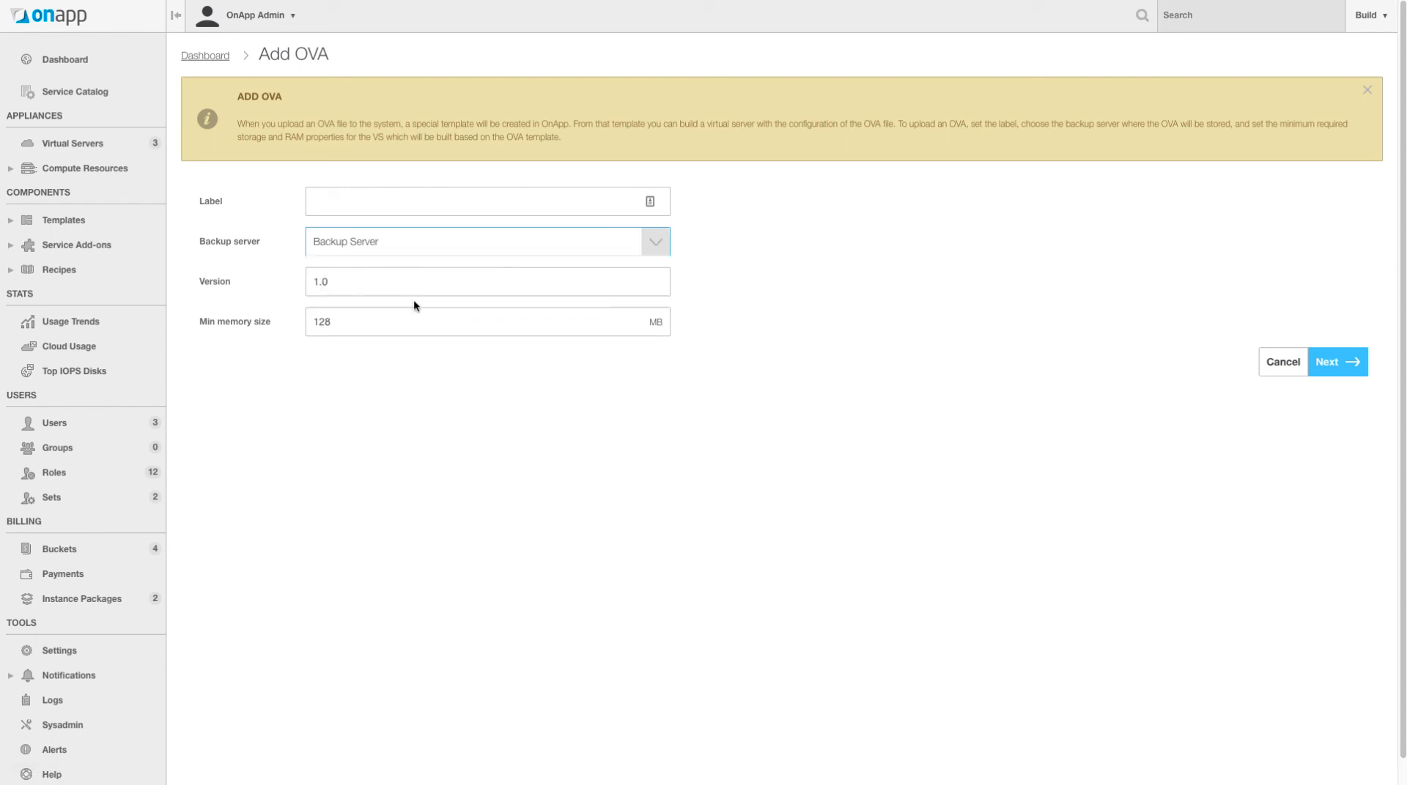
pyautogui.click(377, 251)
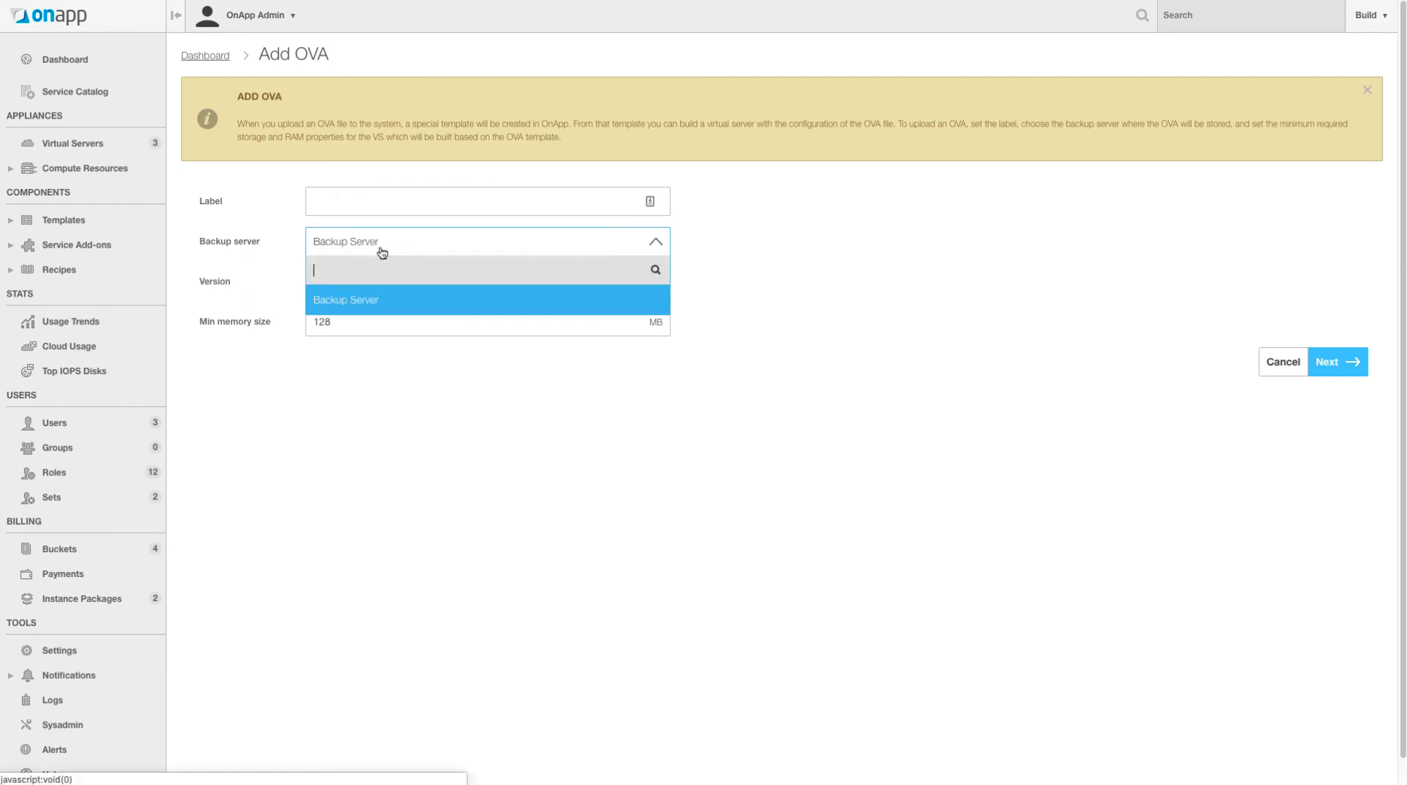
pyautogui.click(396, 297)
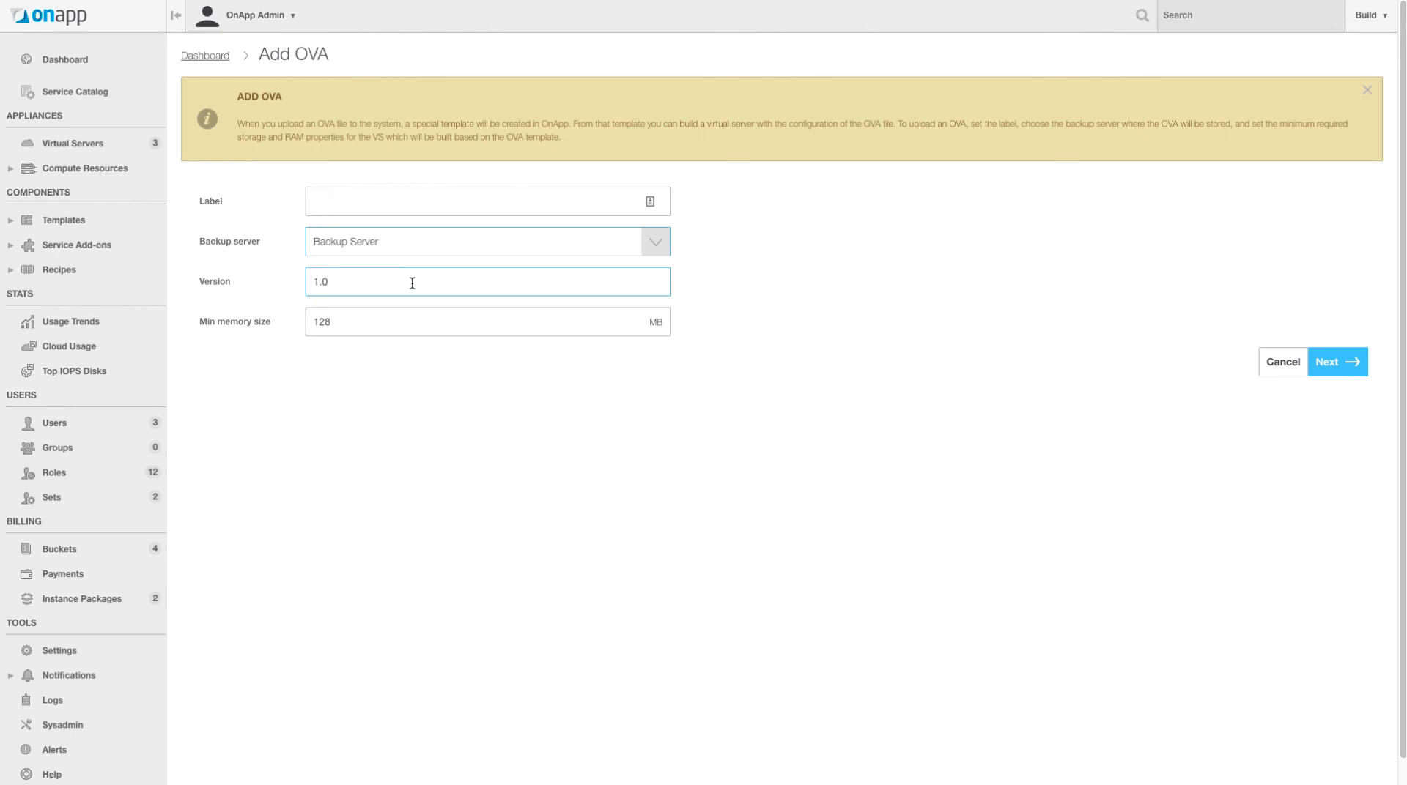
pyautogui.moveTo(446, 319); pyautogui.dragTo(290, 308)
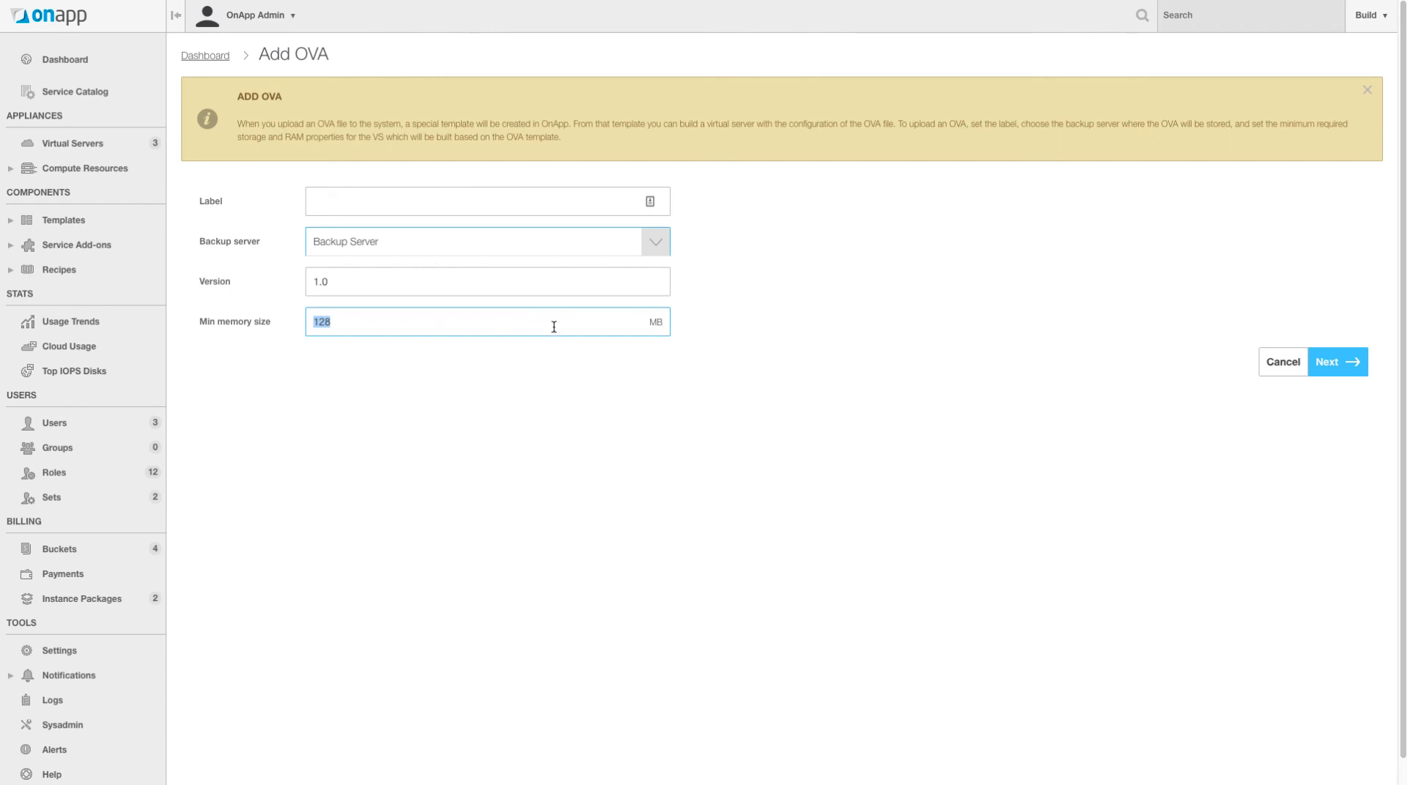
# - Label the OVA 'test' and continue to the file upload step
pyautogui.click(355, 206)
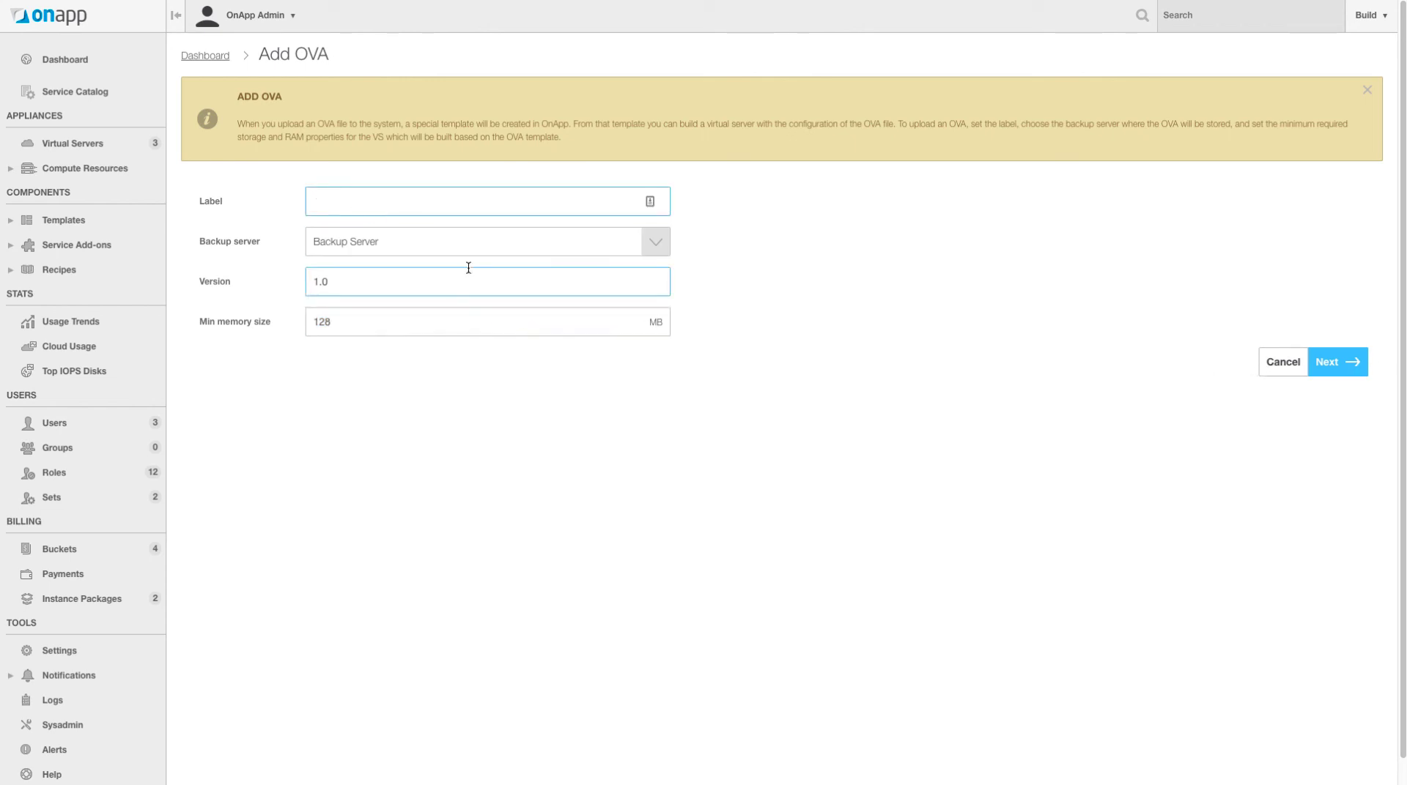
pyautogui.write('test')
pyautogui.click(1352, 361)
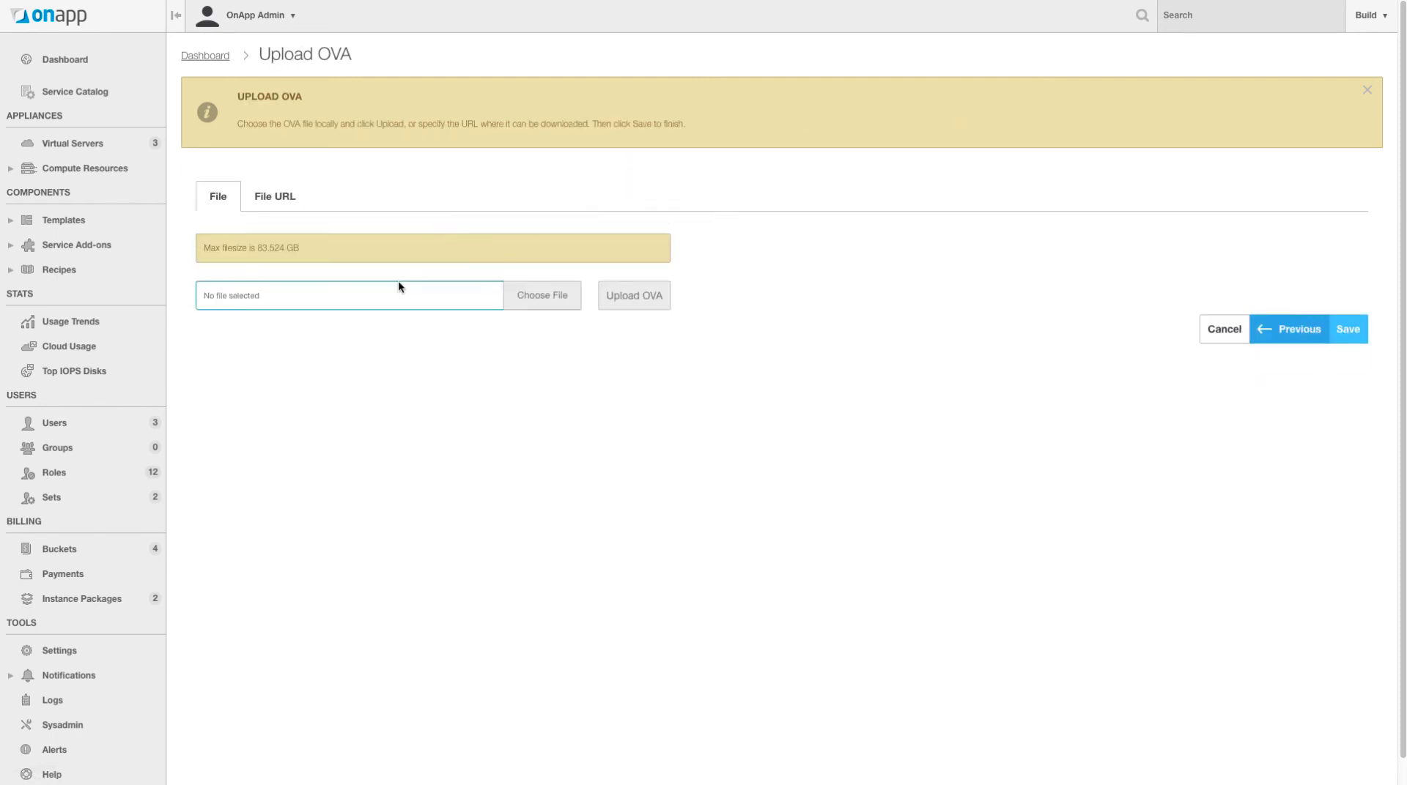
pyautogui.moveTo(321, 246); pyautogui.dragTo(205, 247)
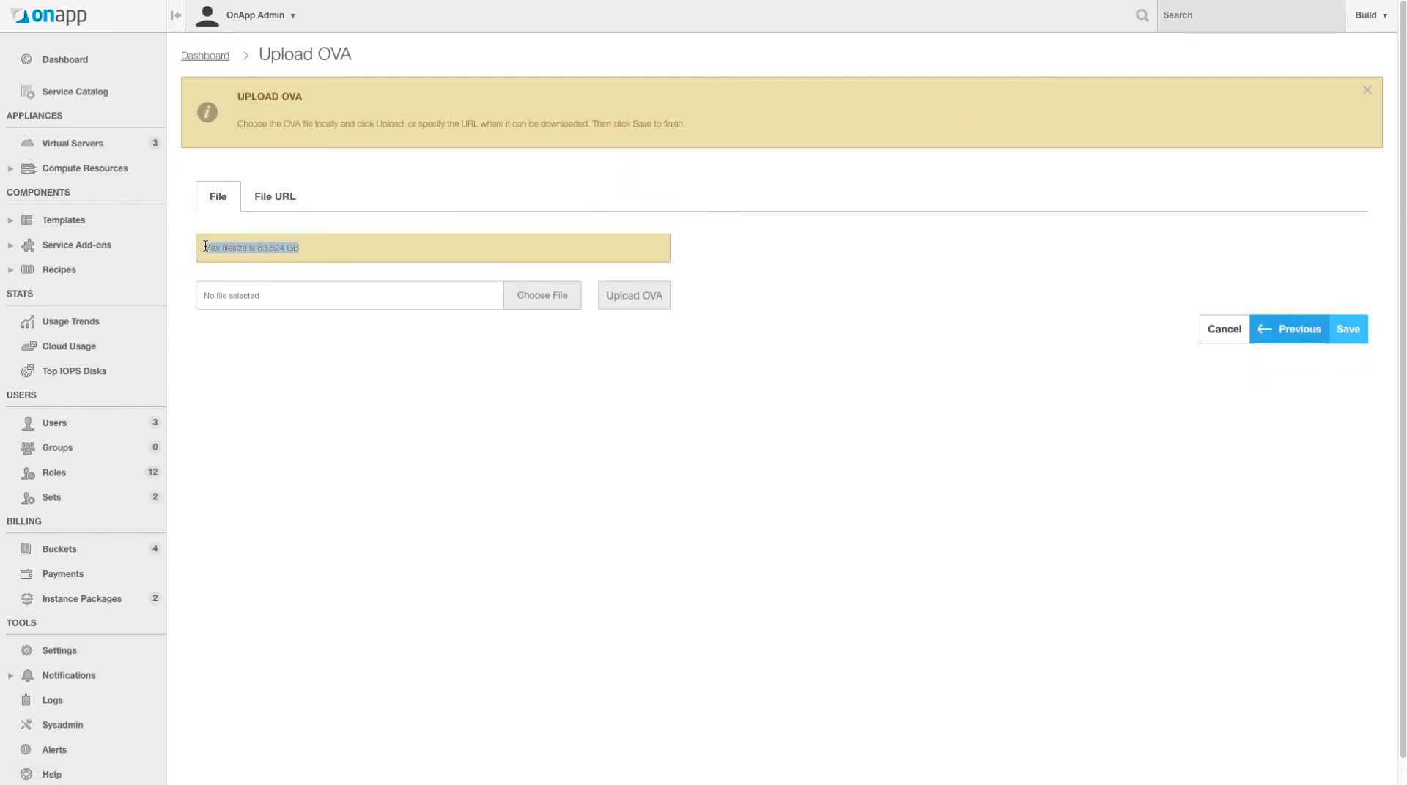
pyautogui.click(205, 247)
pyautogui.moveTo(327, 257); pyautogui.dragTo(218, 248)
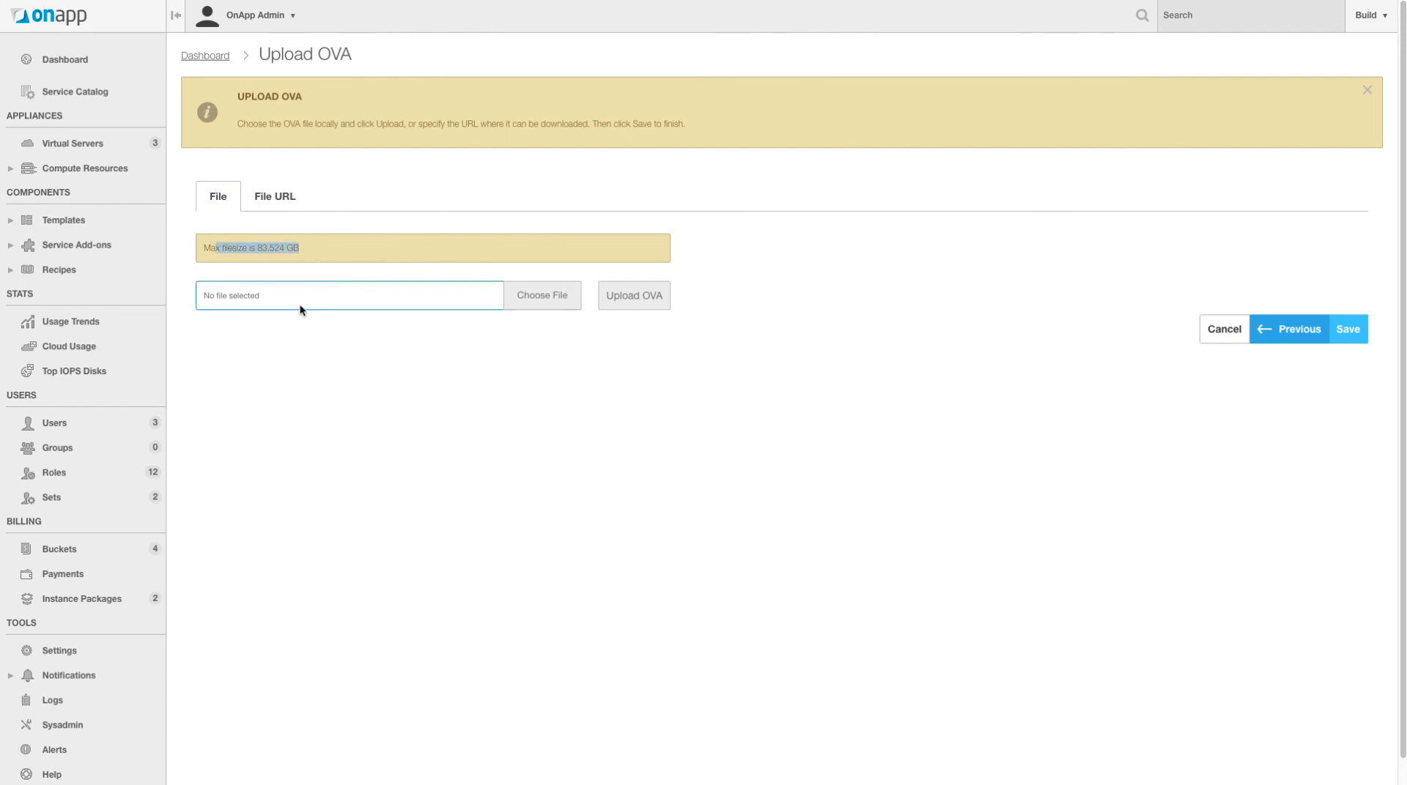
pyautogui.click(326, 296)
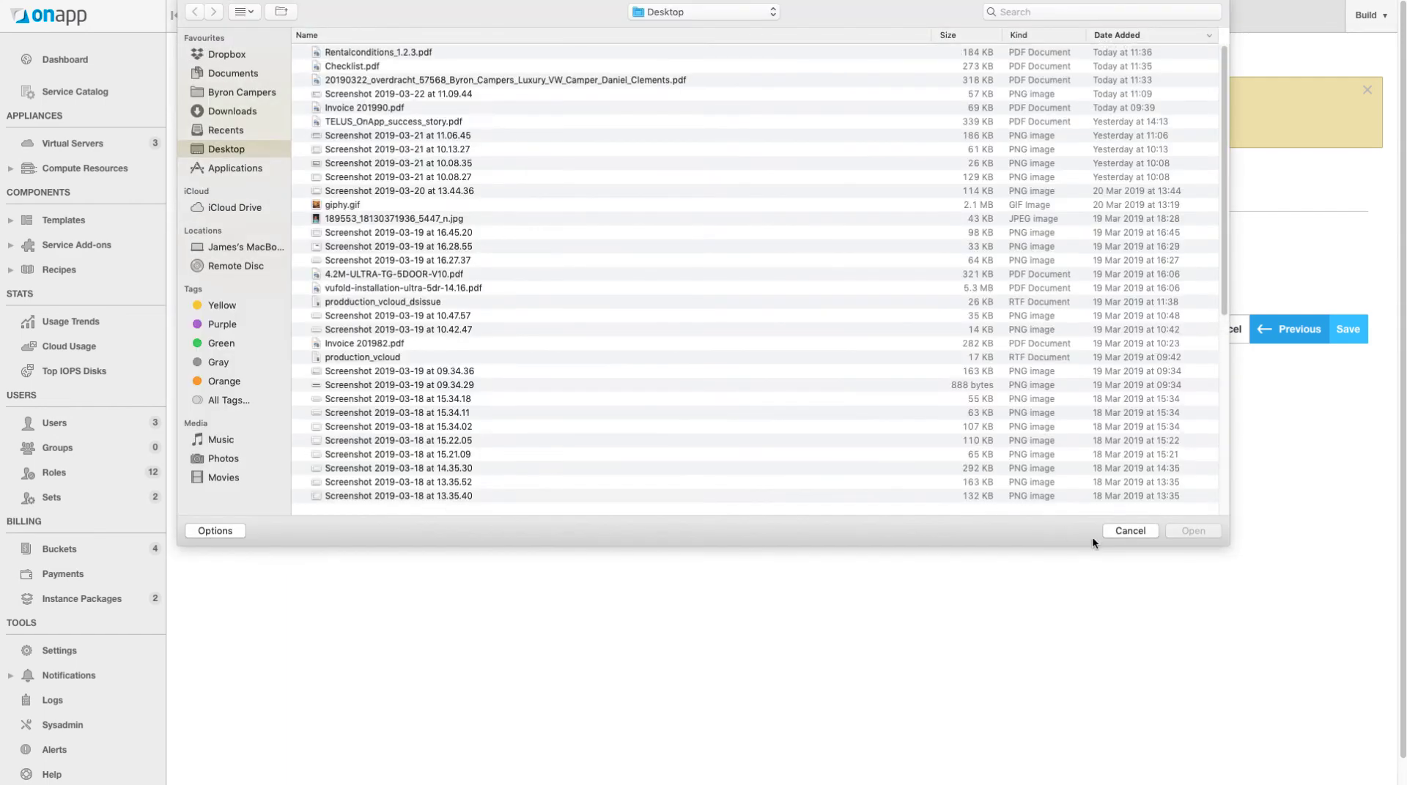
pyautogui.click(1131, 523)
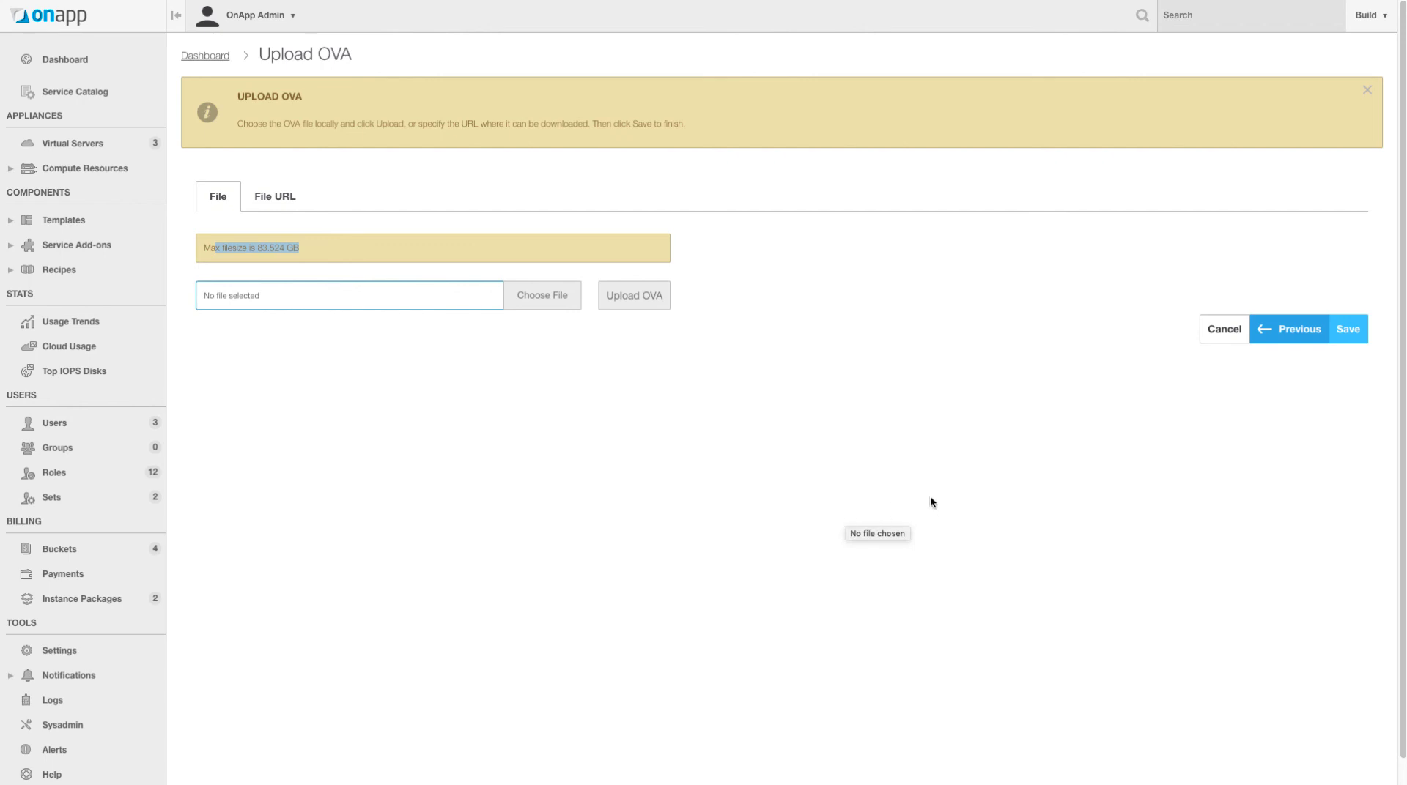
pyautogui.click(52, 219)
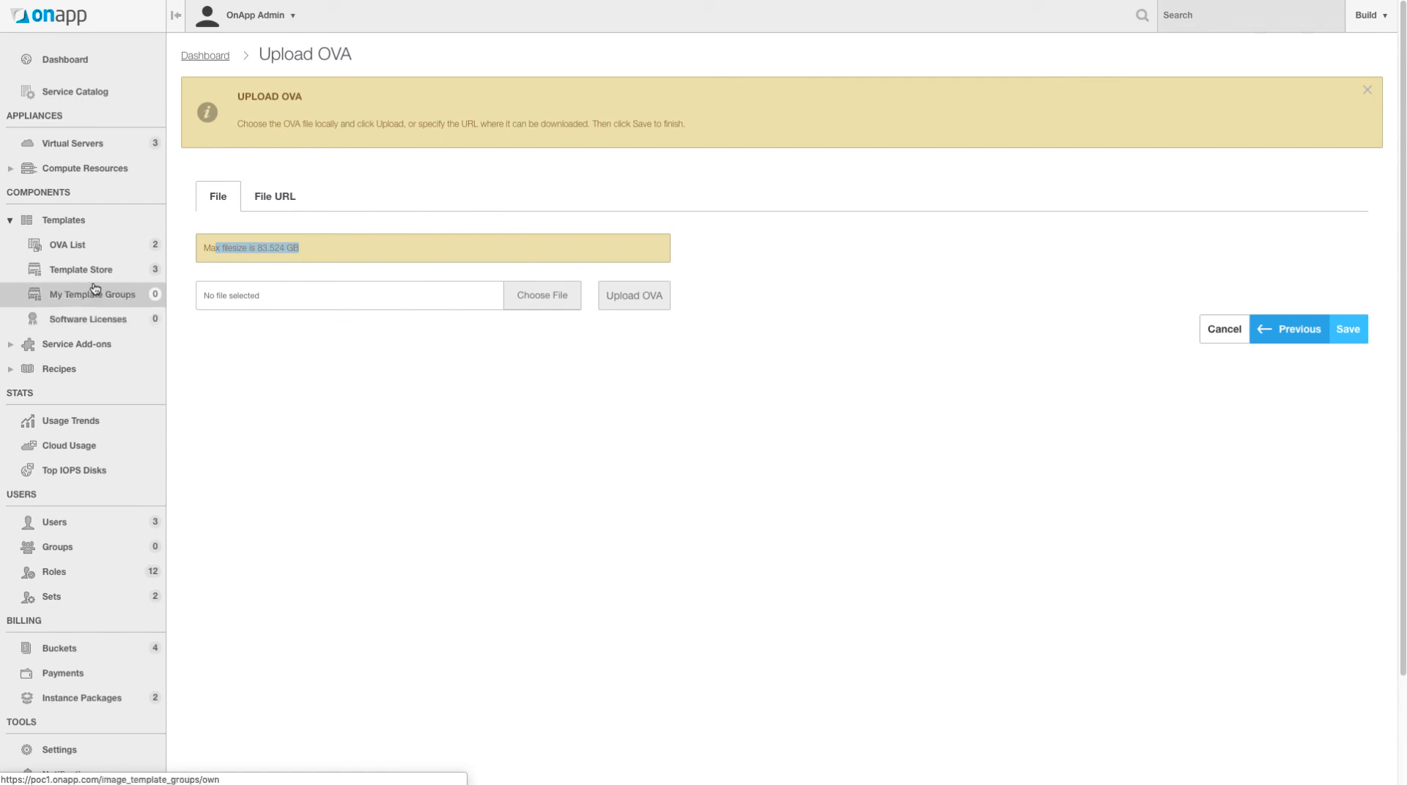
pyautogui.click(102, 277)
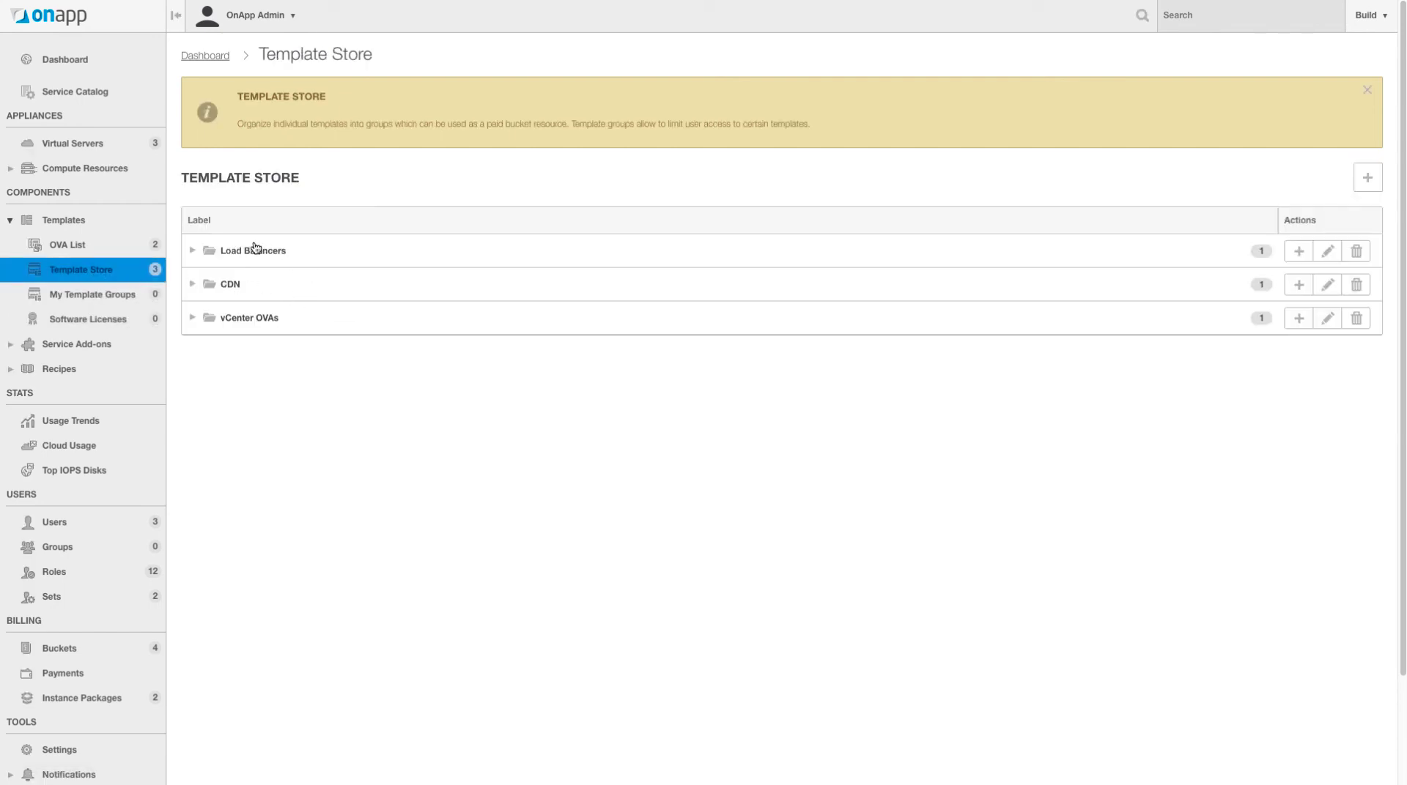
# - Expand vCenter OVAs in Template Store, view its add menu, then go to Settings
pyautogui.click(192, 320)
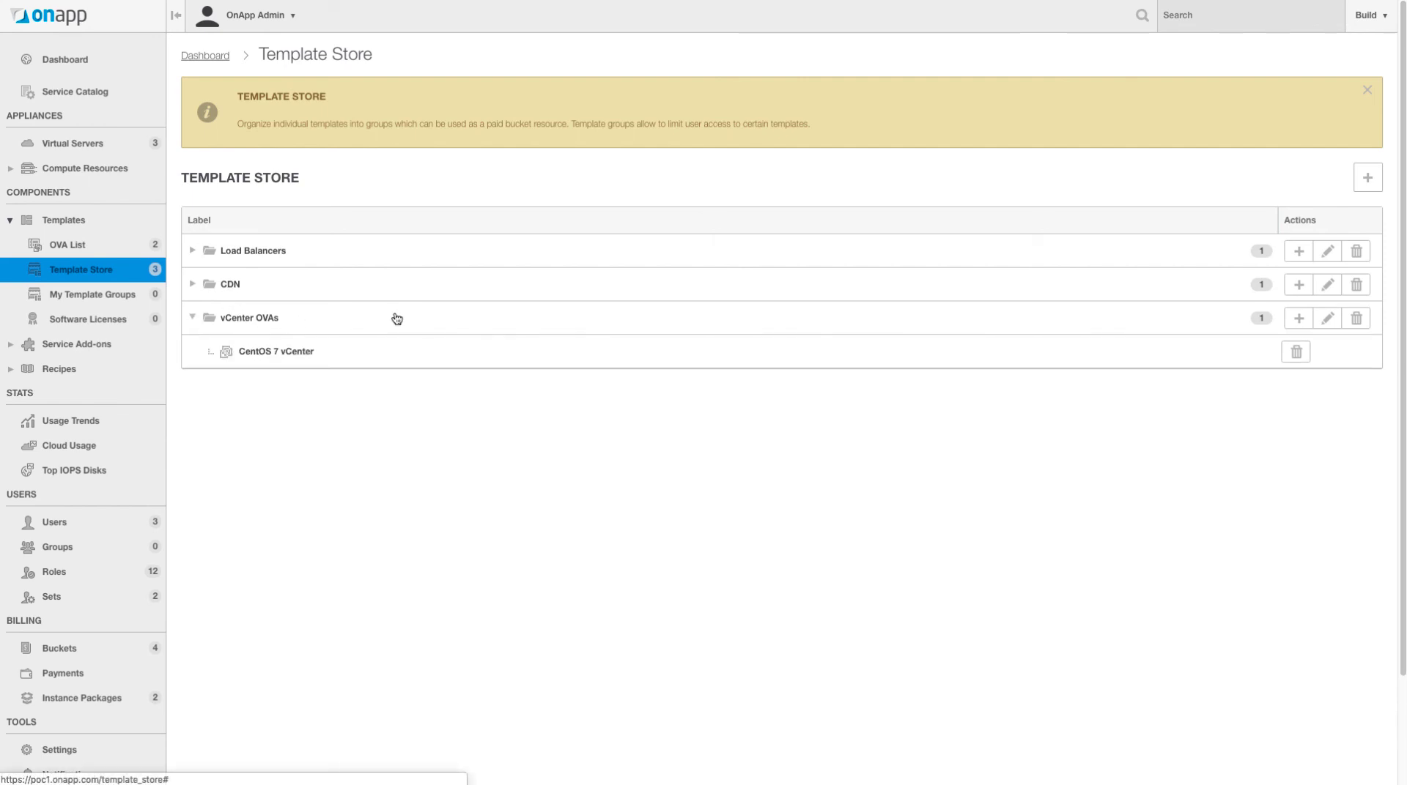
pyautogui.click(1298, 318)
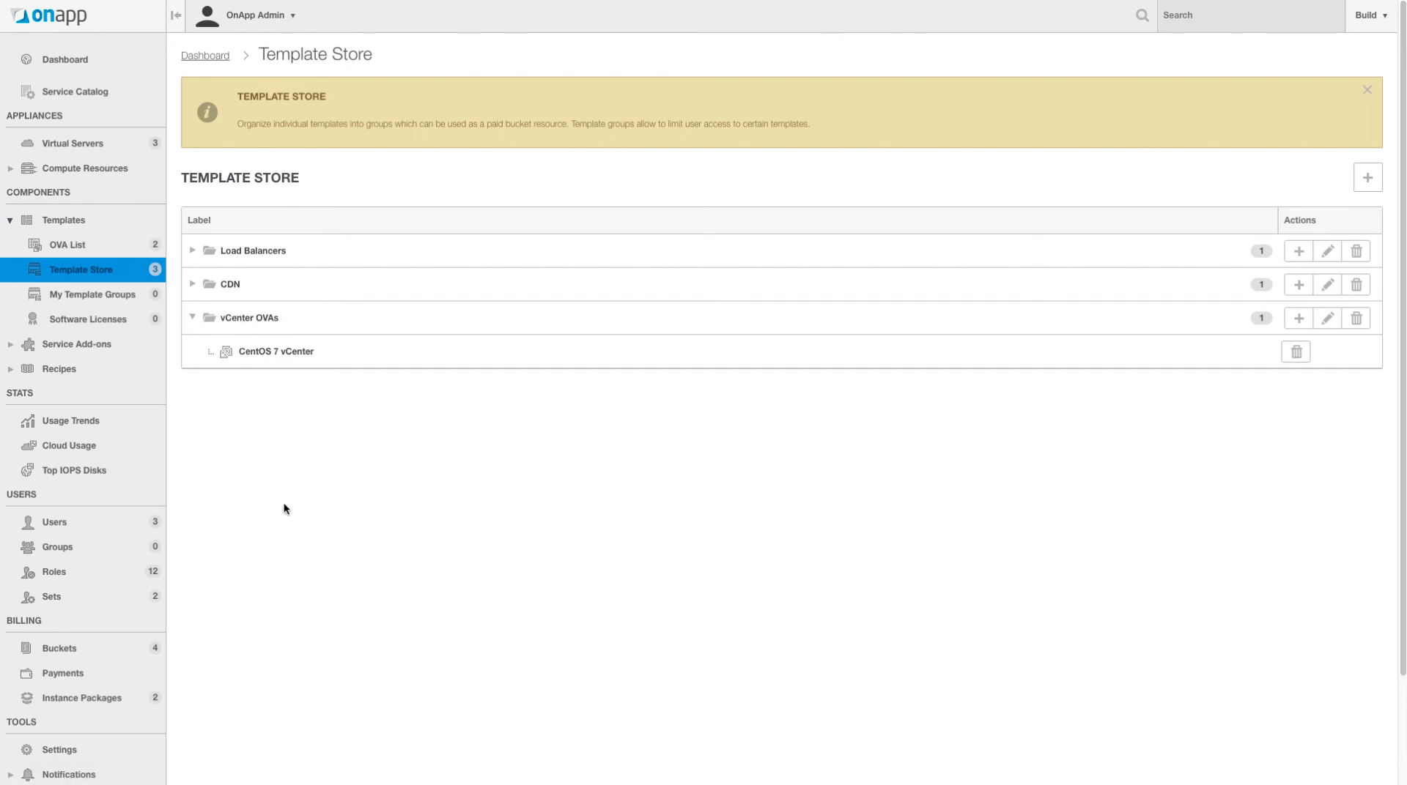
pyautogui.click(11, 222)
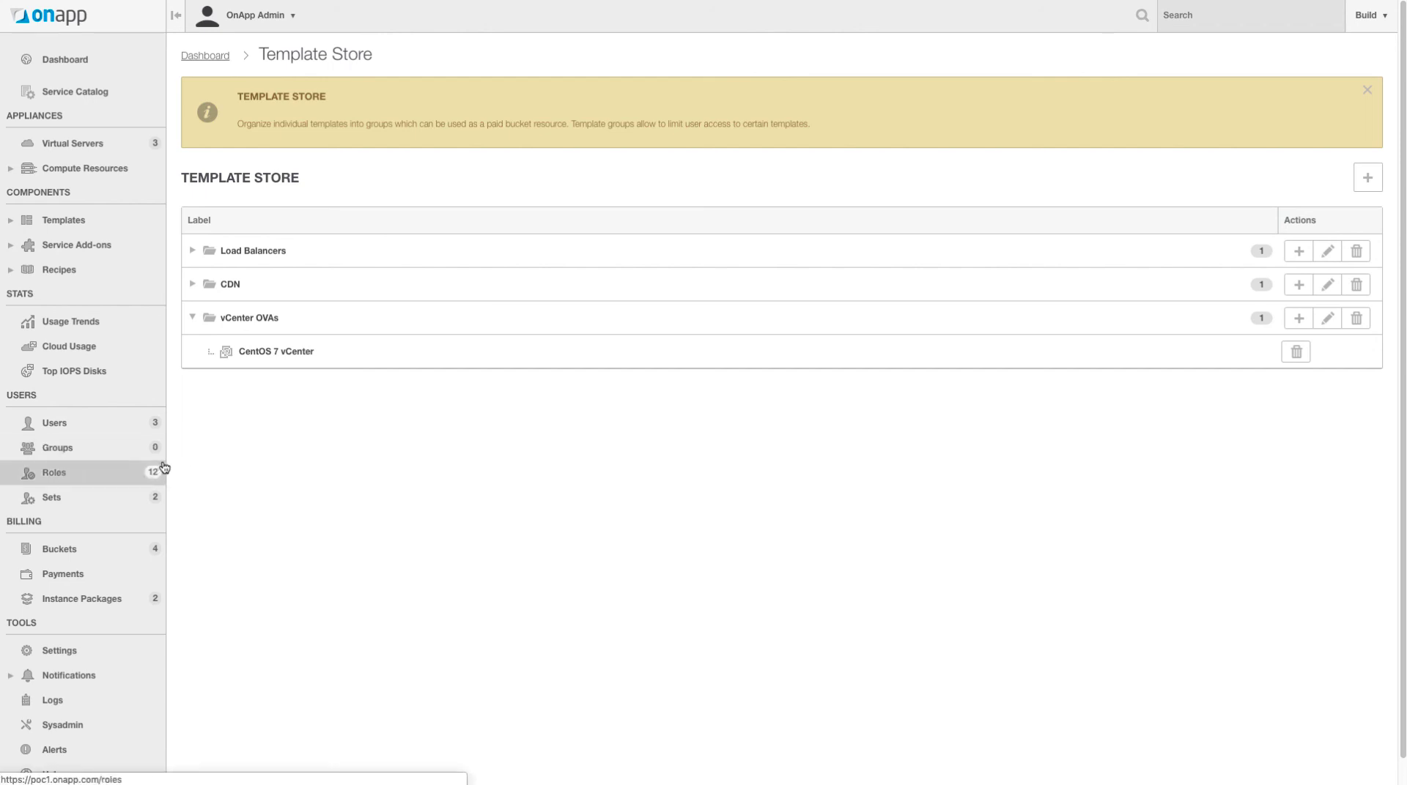
pyautogui.scroll(-1, 163, 469)
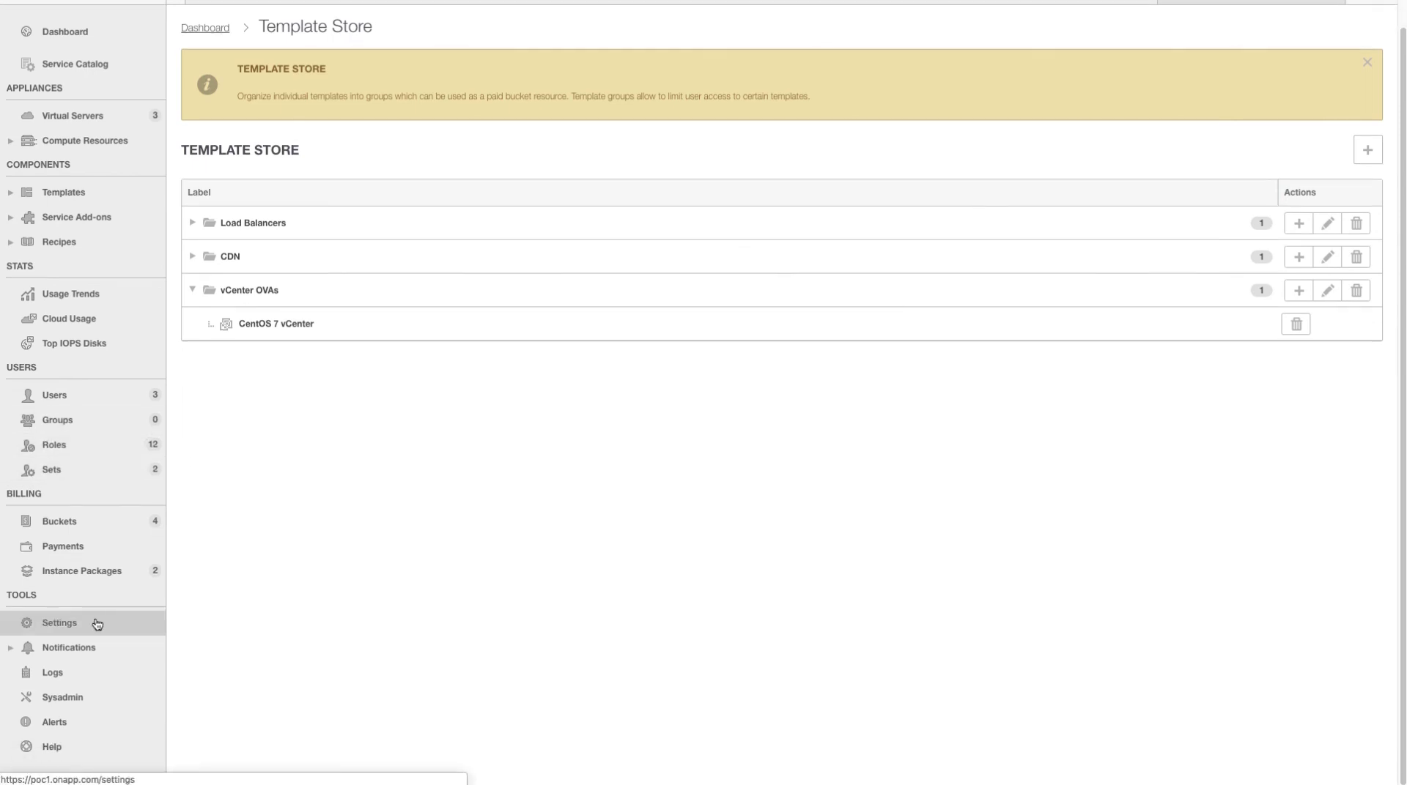
pyautogui.click(97, 624)
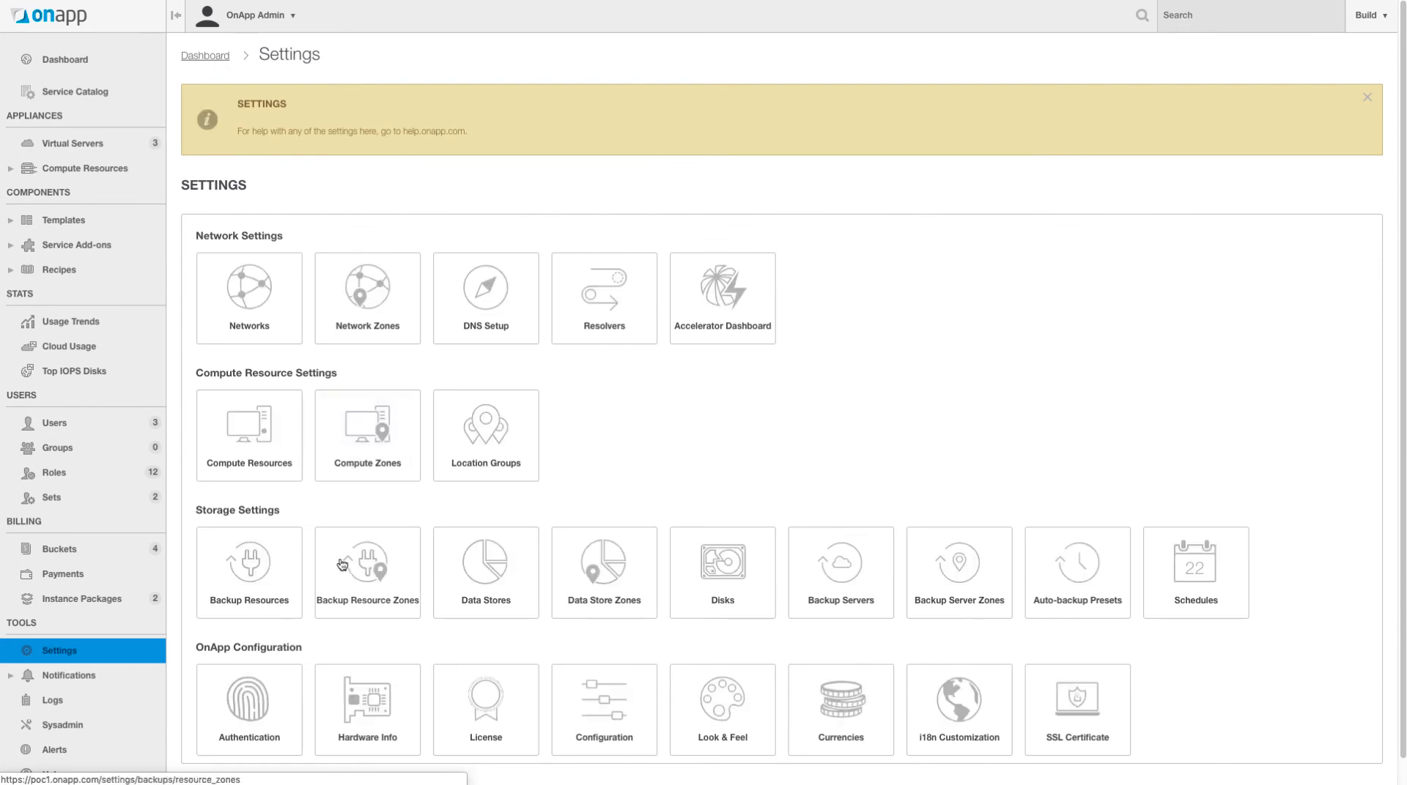
pyautogui.click(265, 297)
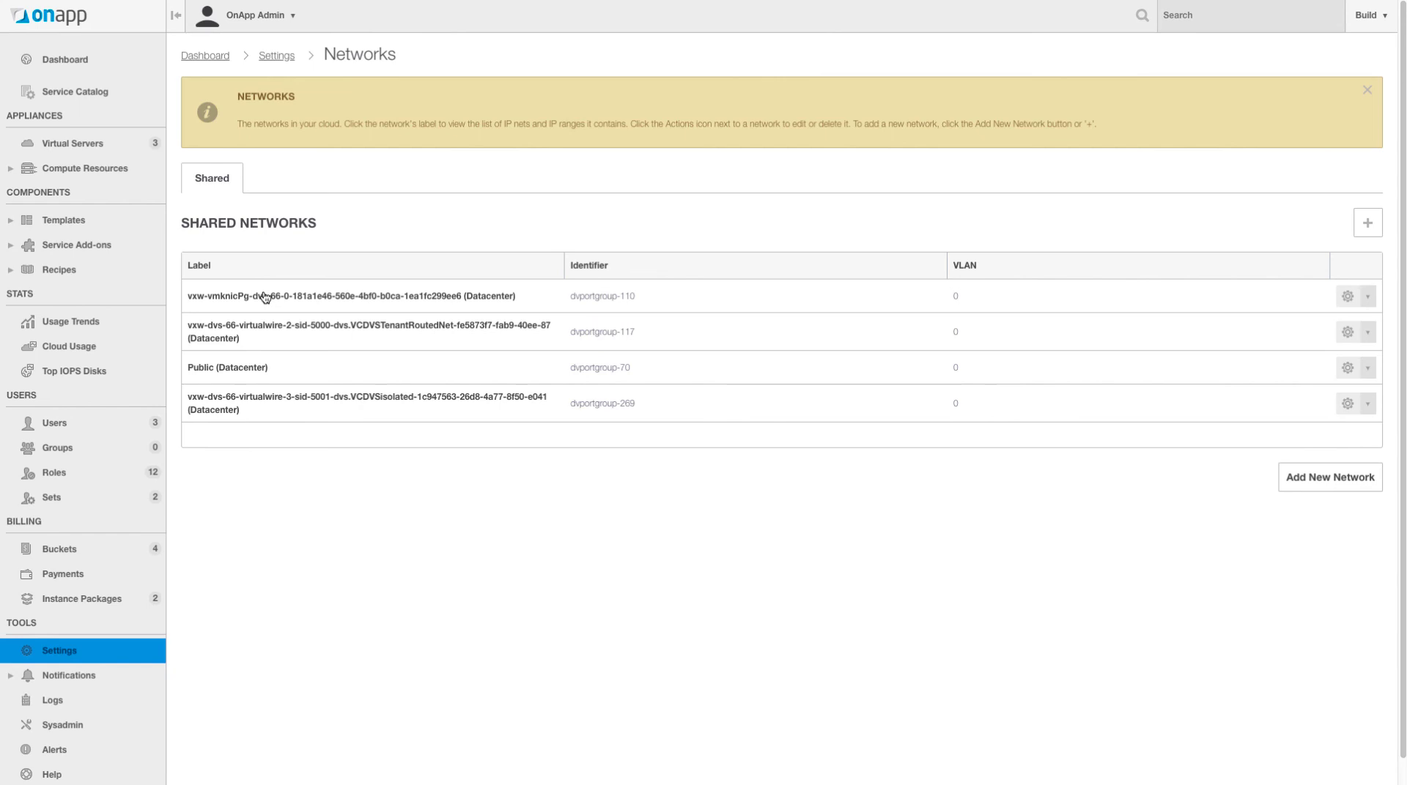
pyautogui.click(222, 370)
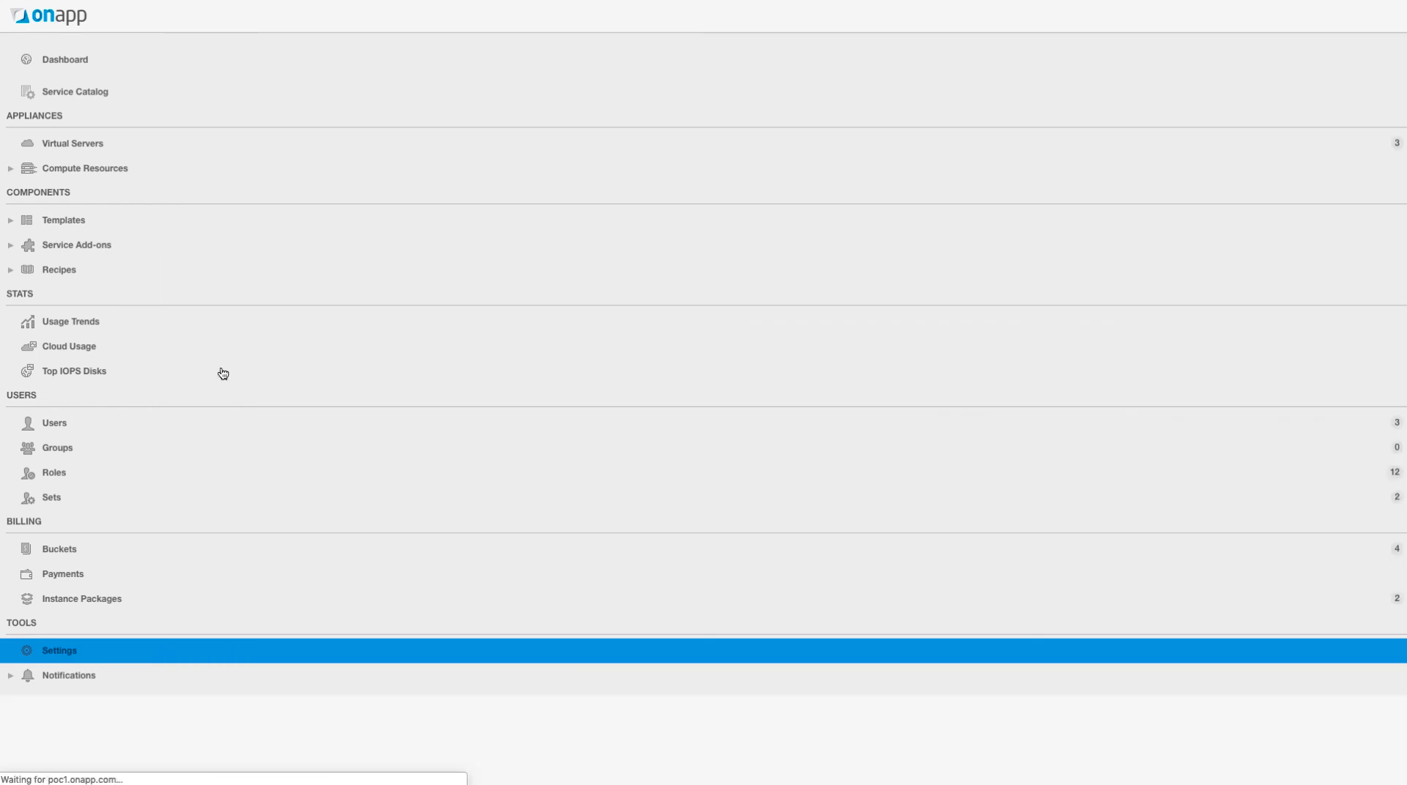
pyautogui.scroll(-1, 493, 503)
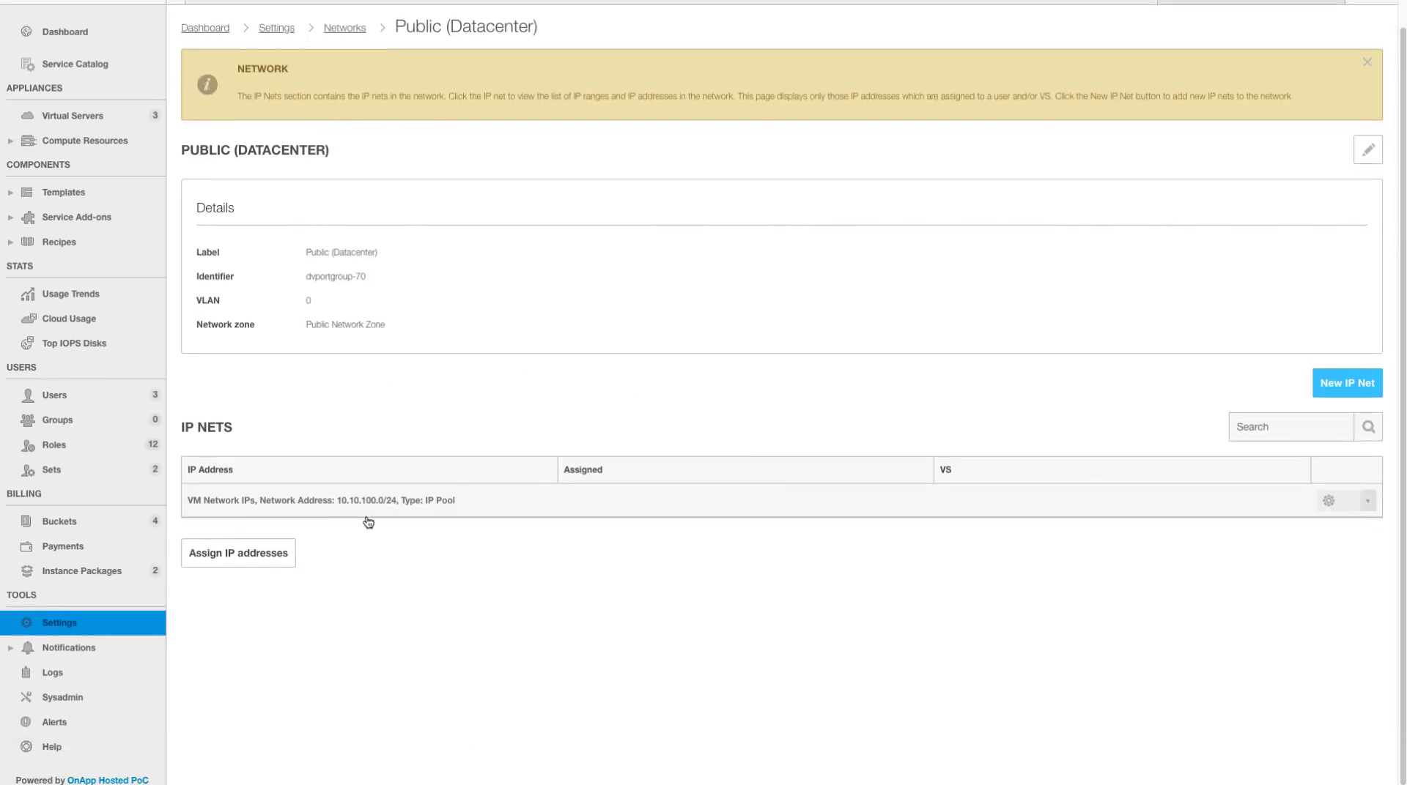
pyautogui.click(313, 504)
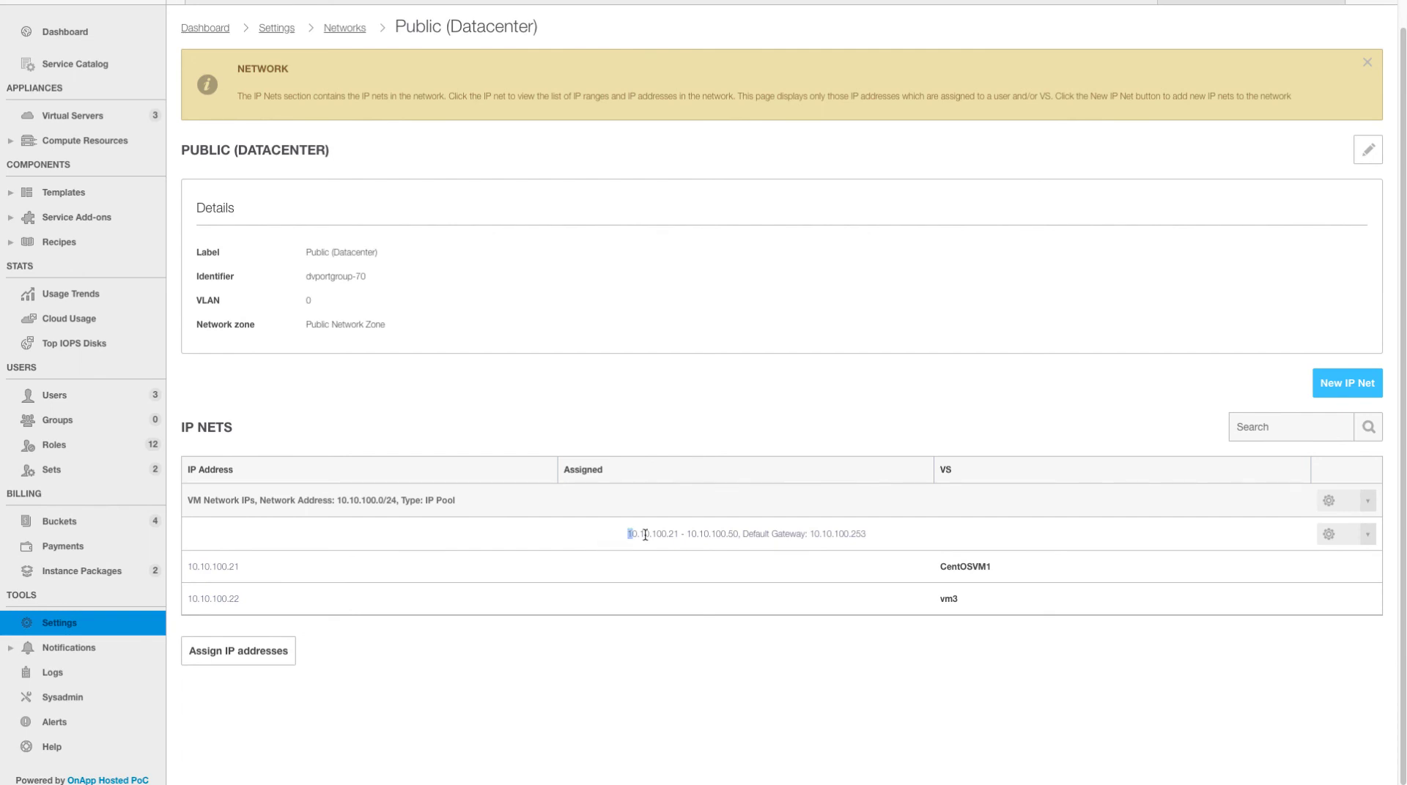
pyautogui.moveTo(628, 538); pyautogui.dragTo(739, 536)
pyautogui.click(642, 536)
pyautogui.moveTo(628, 535); pyautogui.dragTo(747, 544)
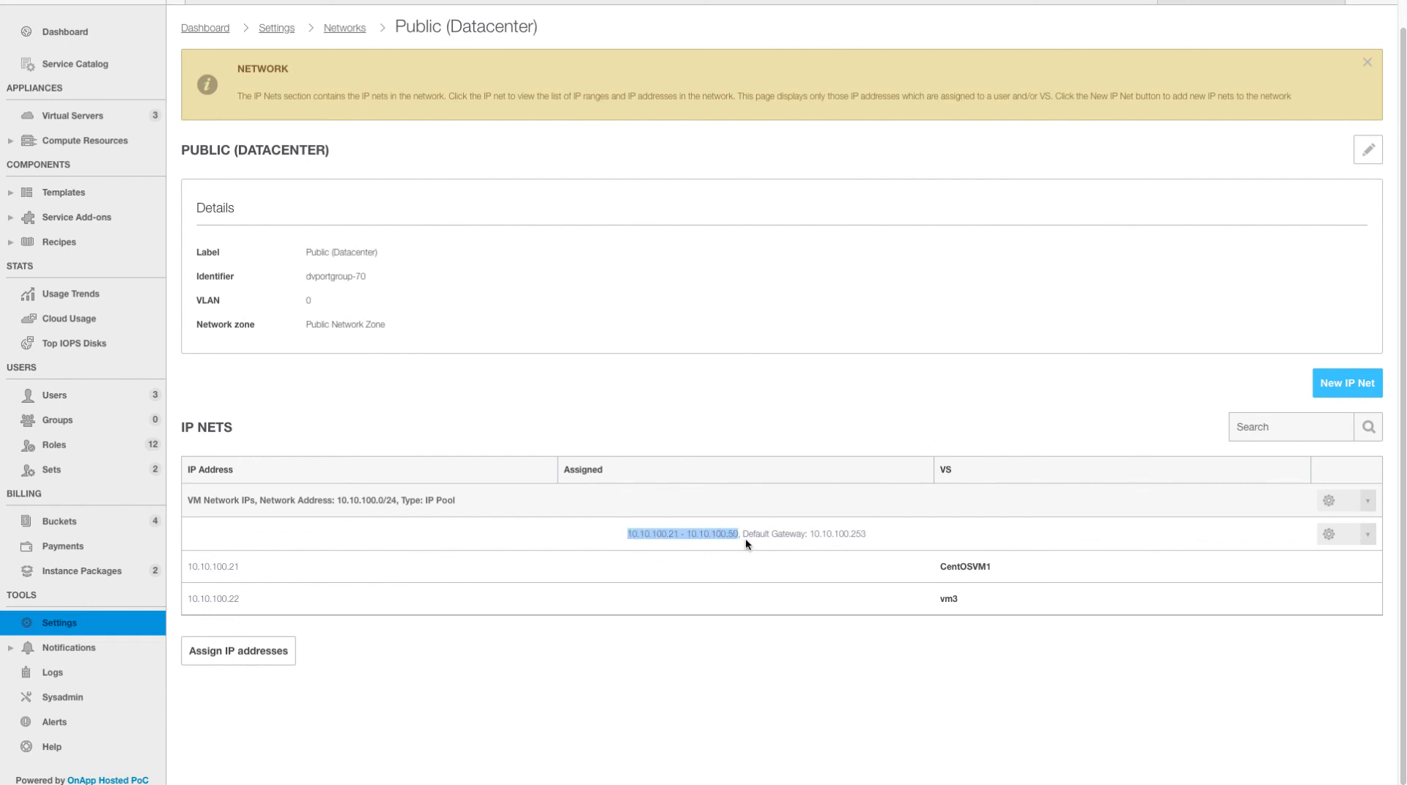
# - Start an IP address assignment for vCenter User
pyautogui.click(272, 658)
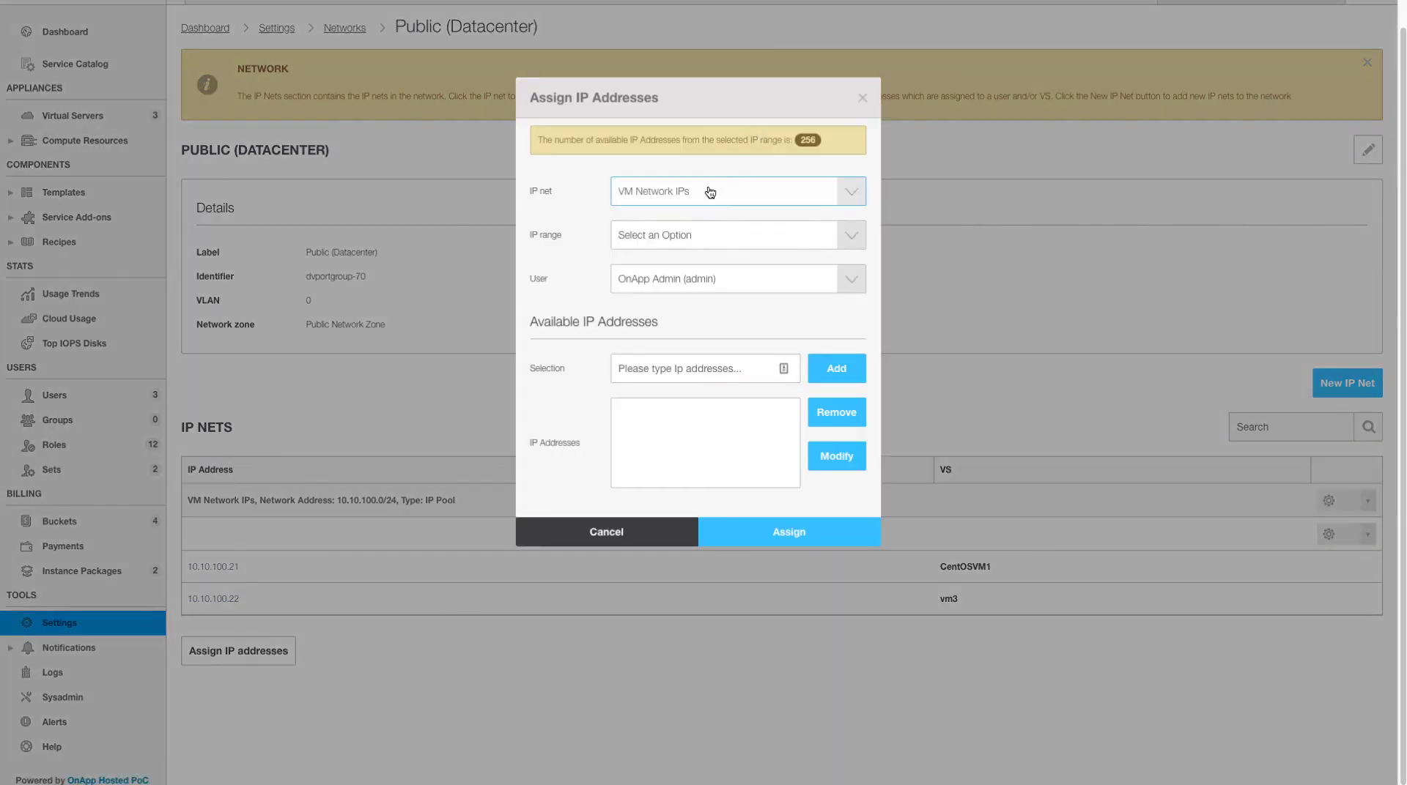
pyautogui.click(727, 285)
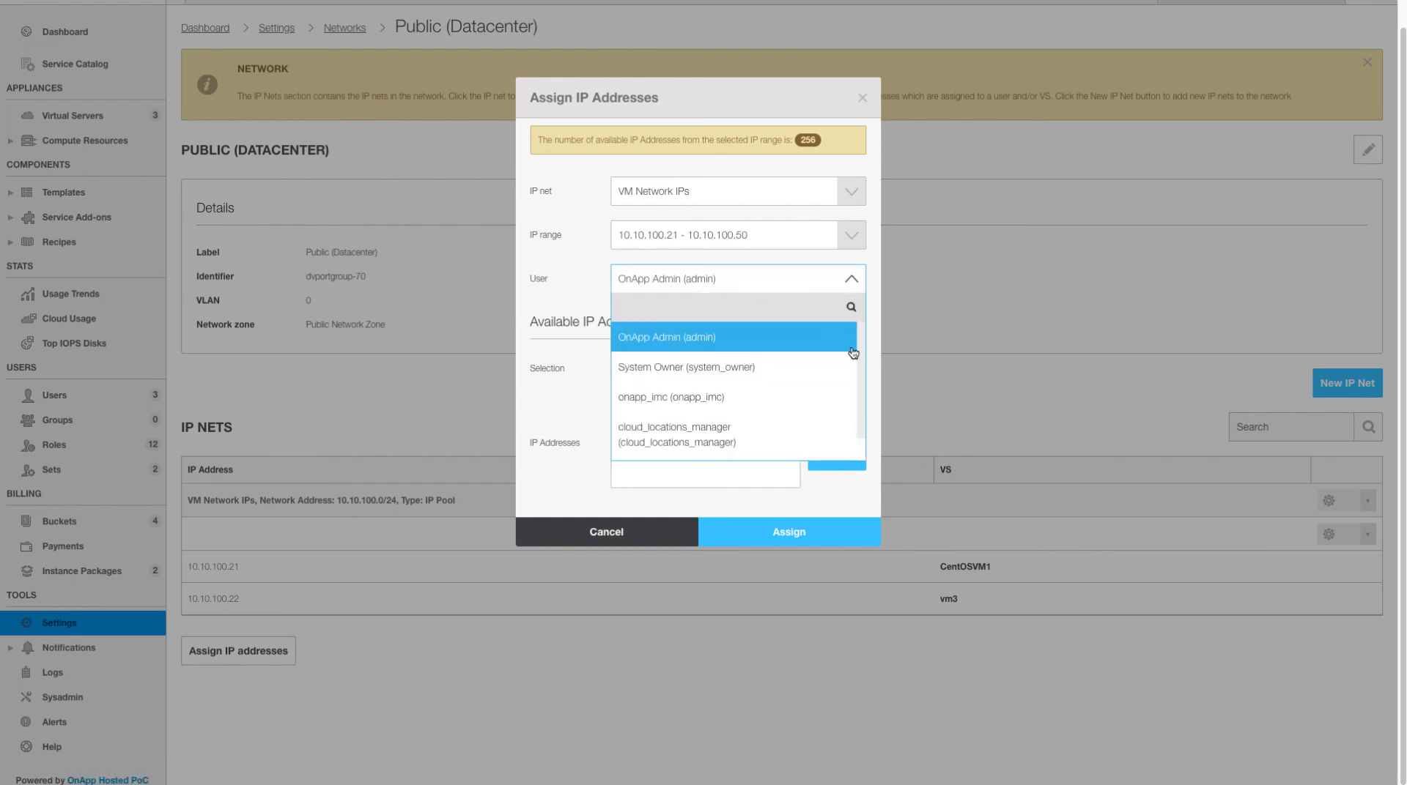
pyautogui.scroll(-1, 850, 381)
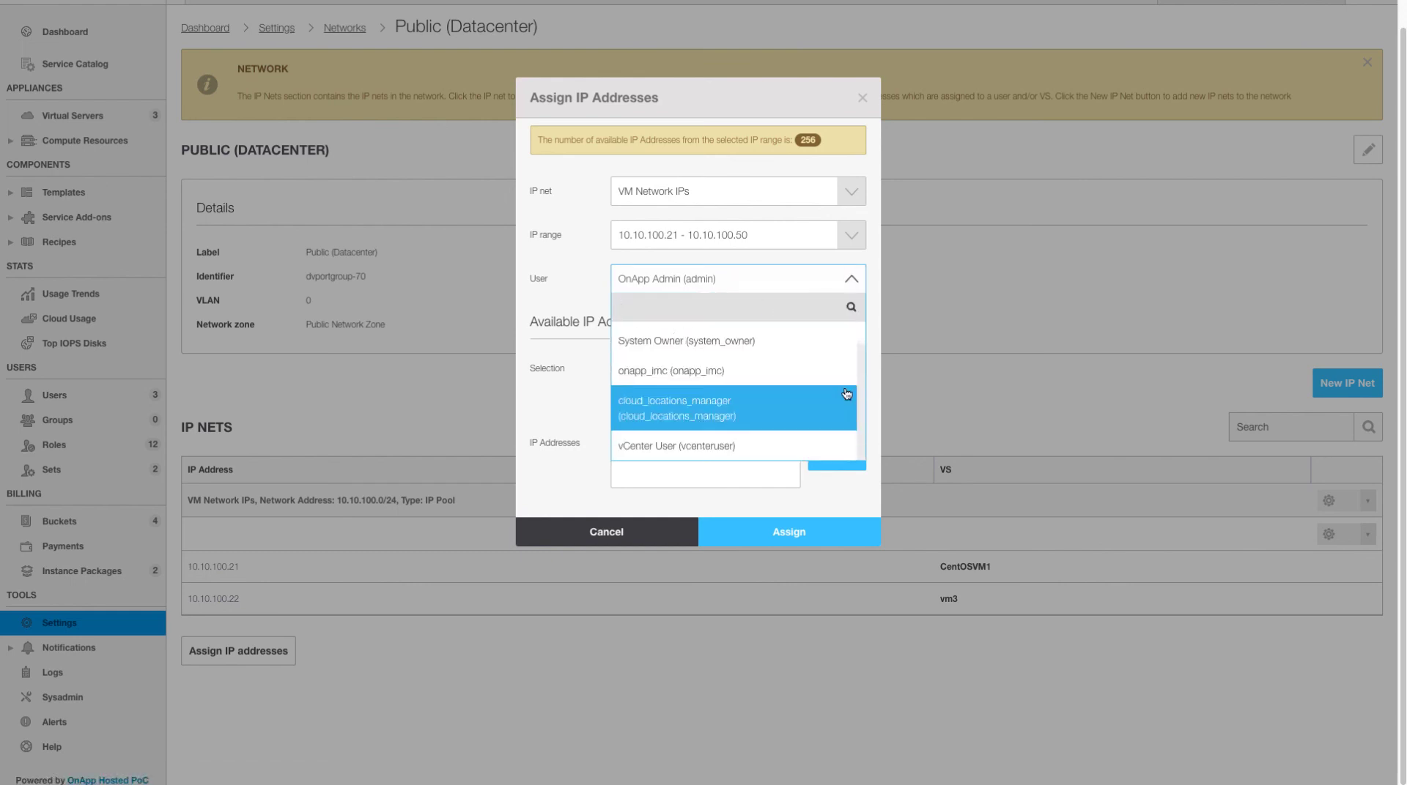
pyautogui.click(733, 447)
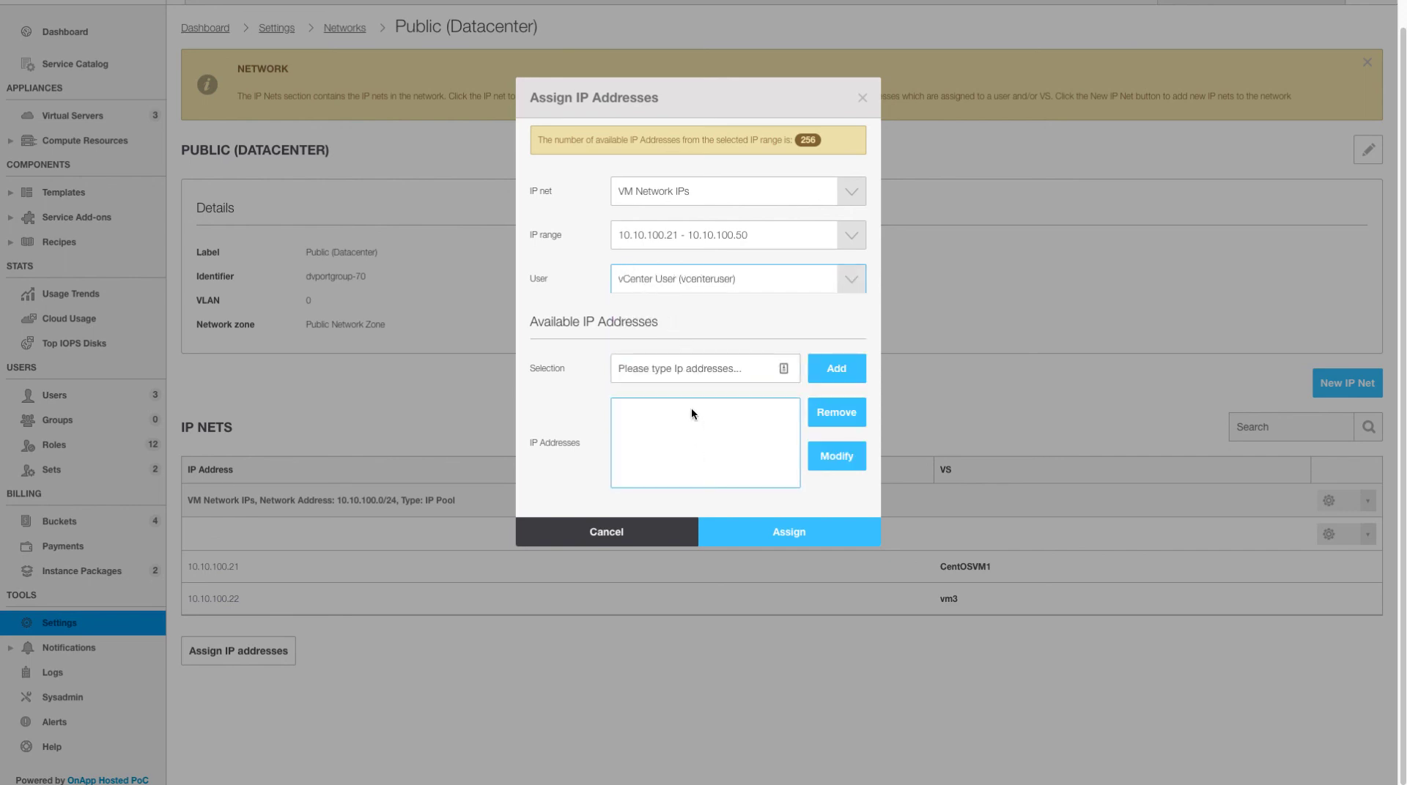
# - Add 10.10.100.49 to the assignment, close the form, and return to the dashboard
pyautogui.click(674, 371)
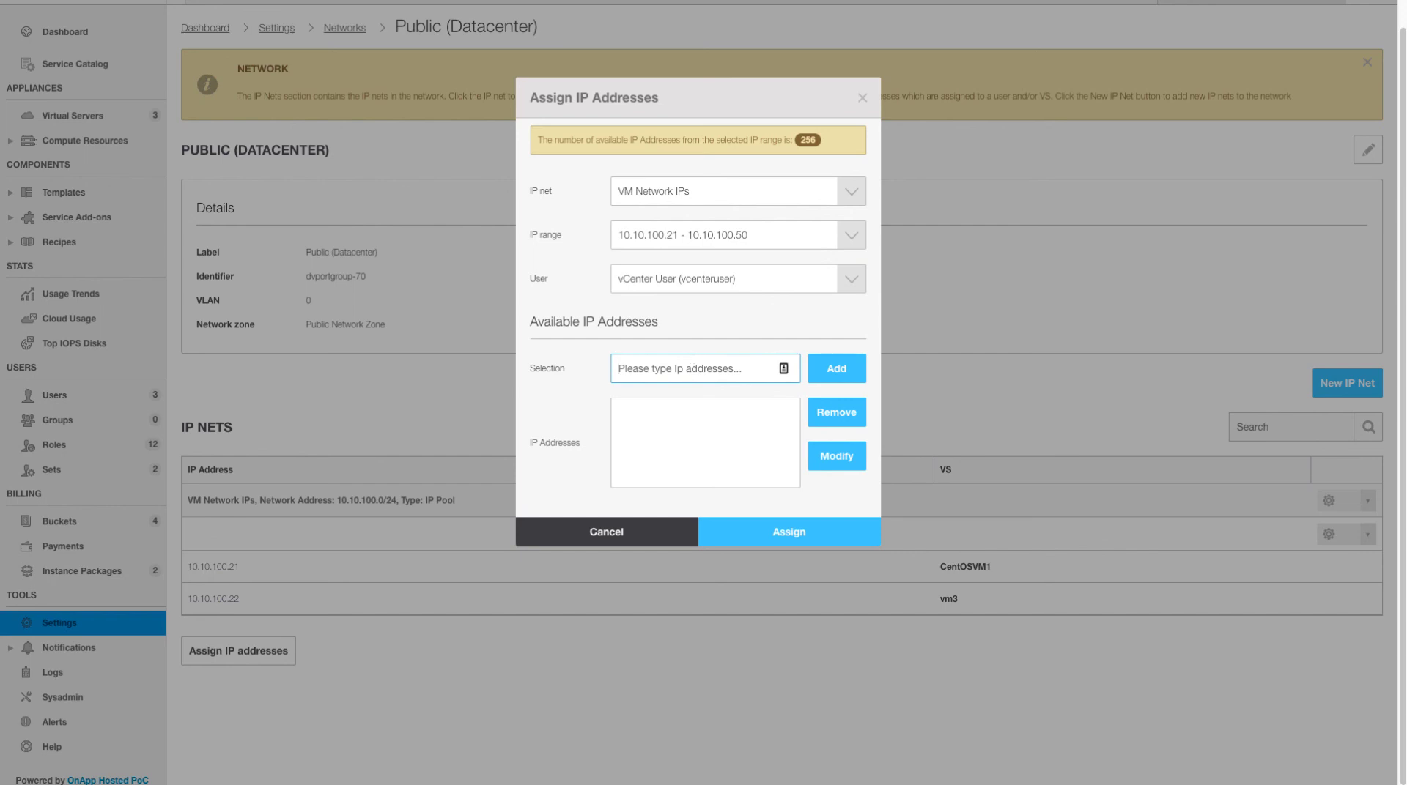
pyautogui.write('10.10.')
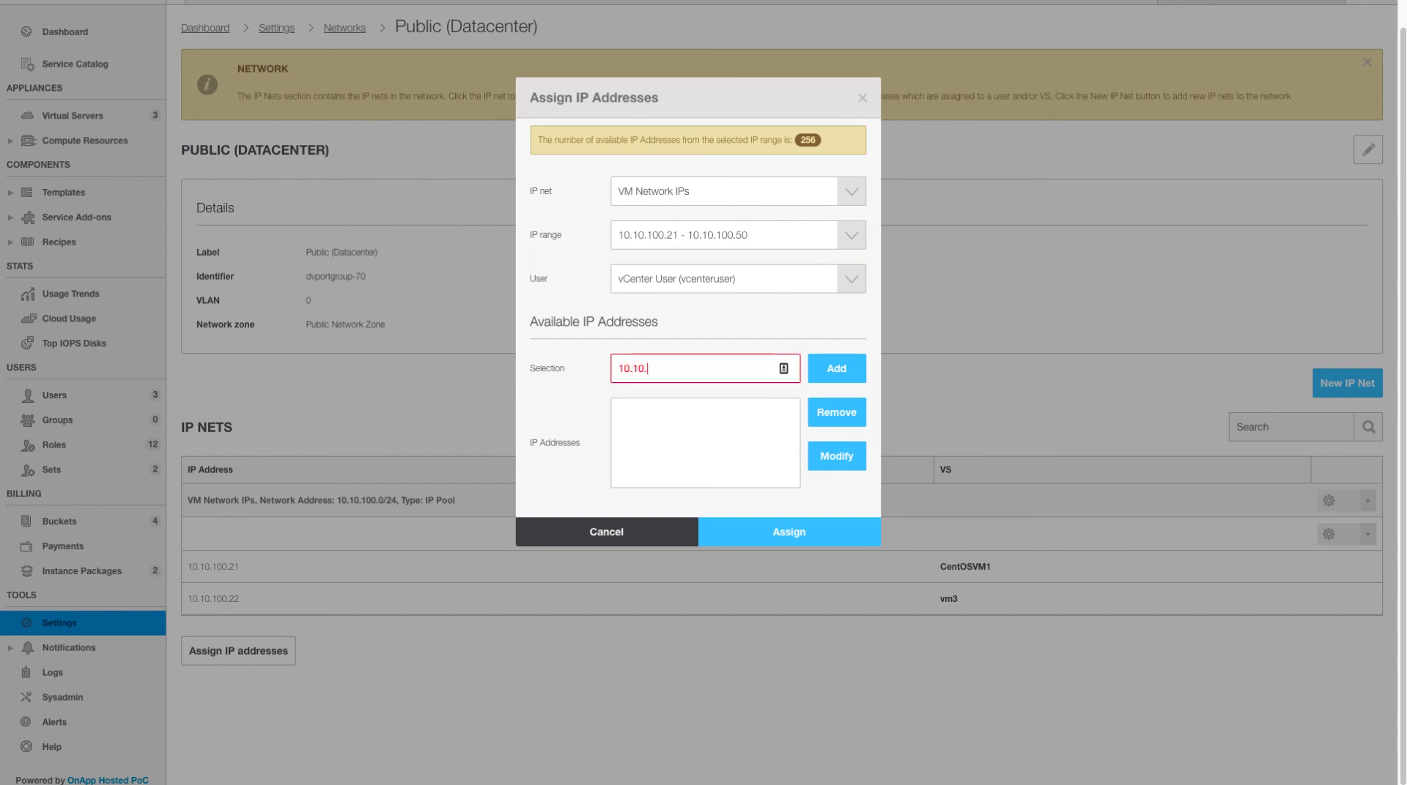
pyautogui.write('100.49')
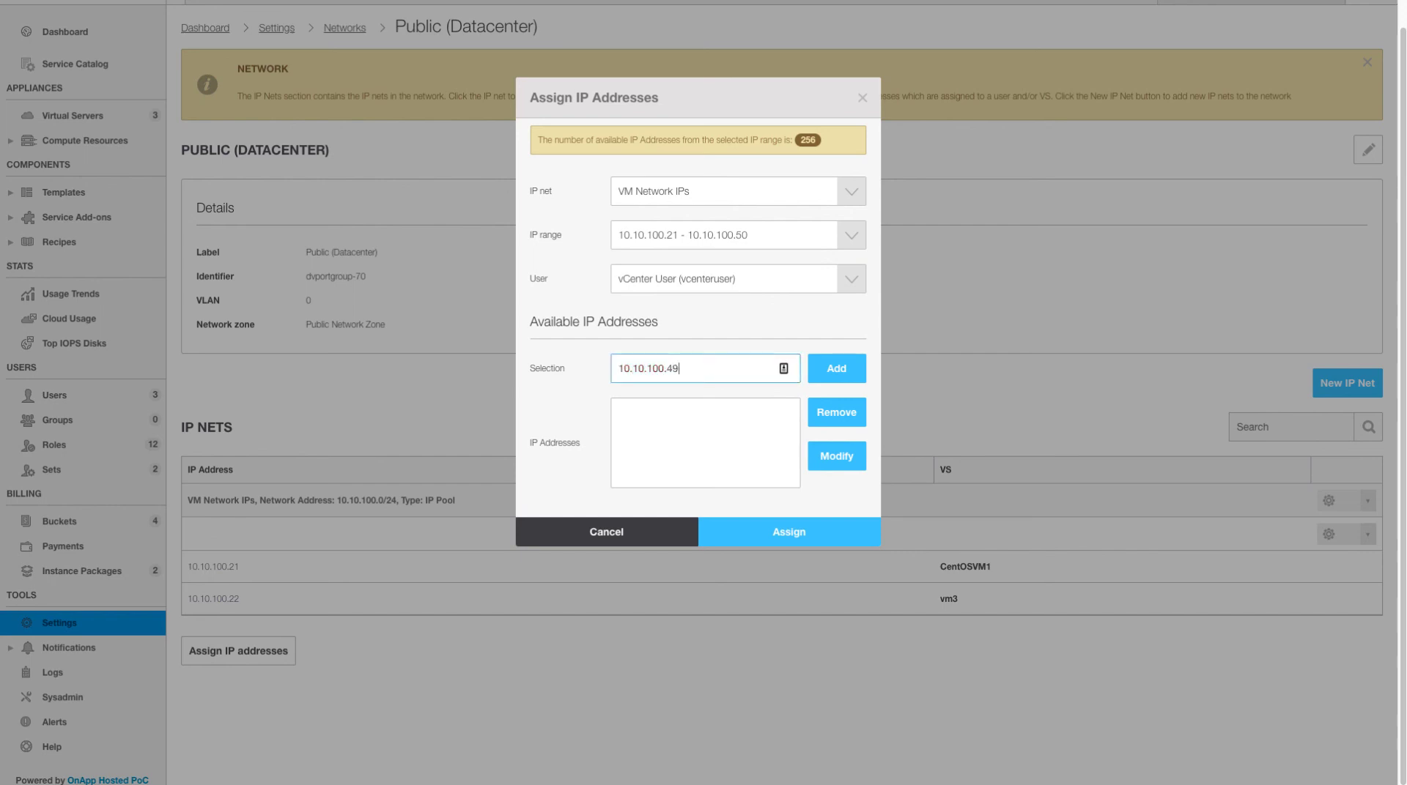
pyautogui.click(843, 370)
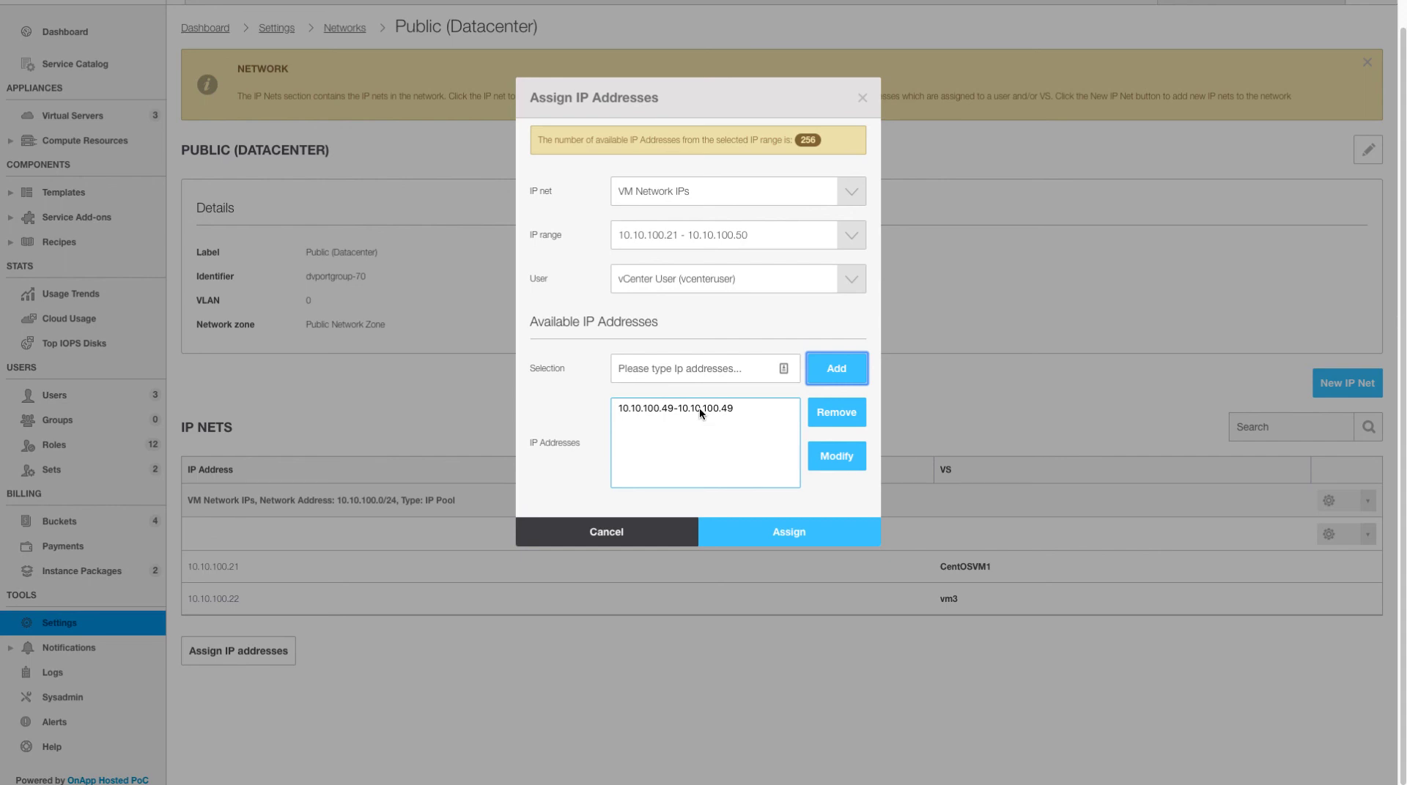
pyautogui.click(685, 411)
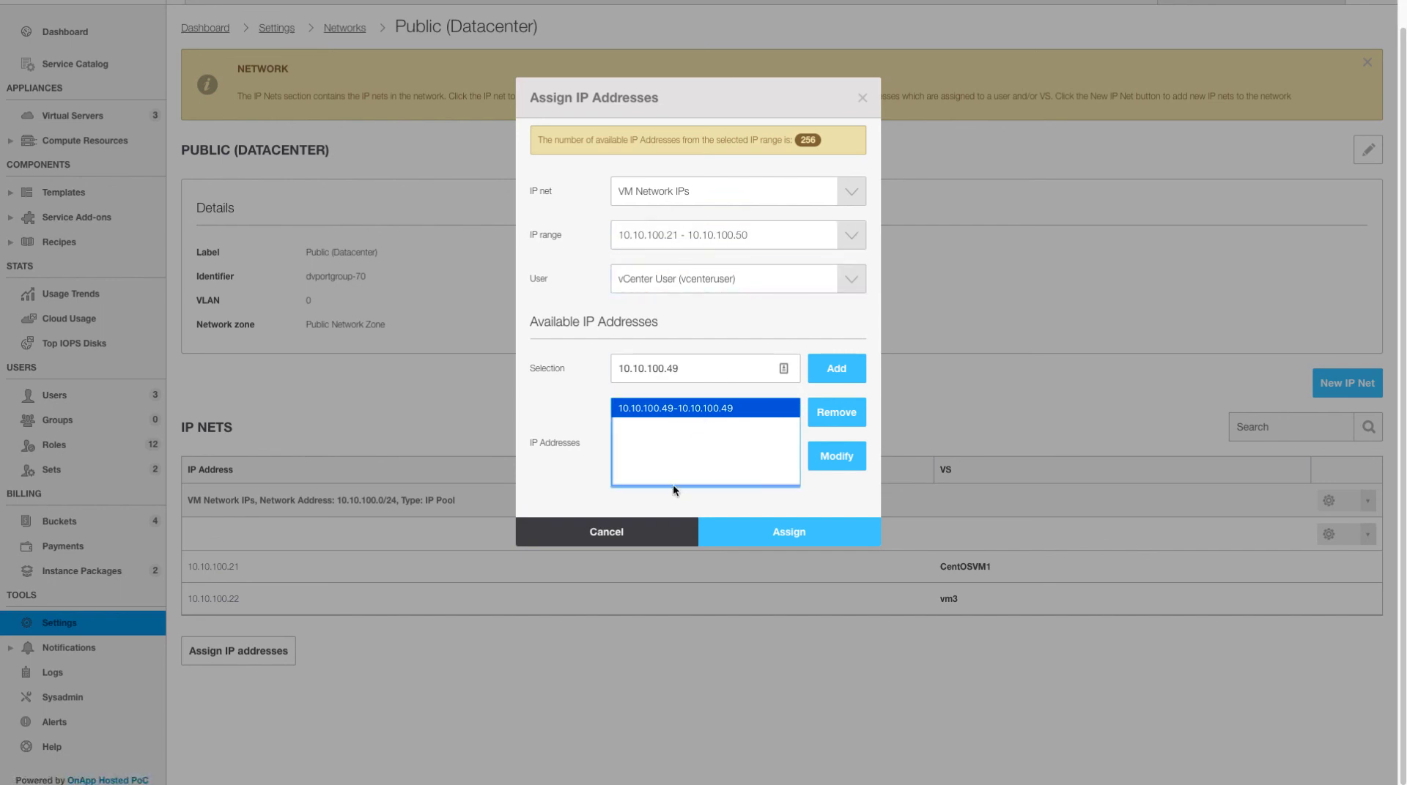
pyautogui.click(634, 533)
pyautogui.click(78, 36)
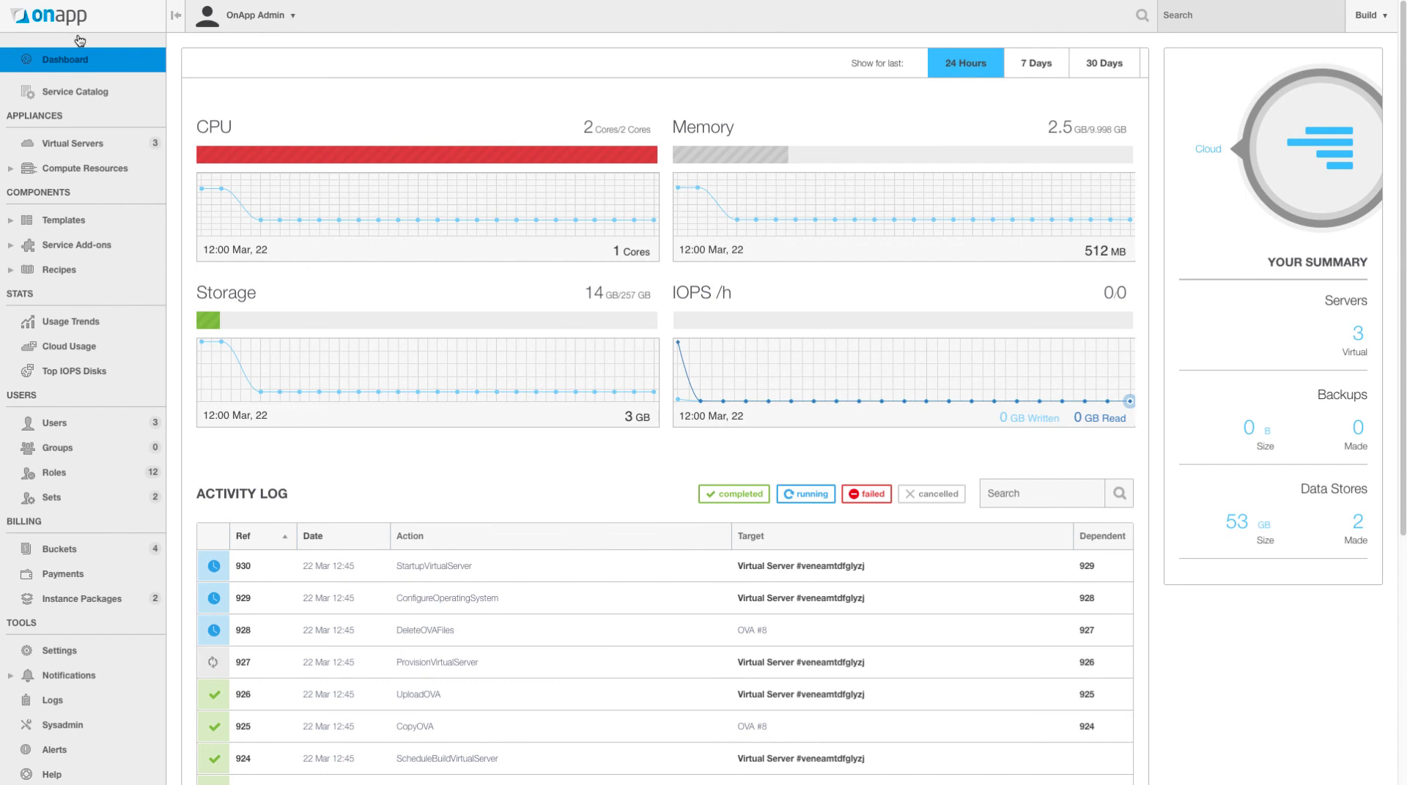
# - Open the Rate Card tab of the vCenter Plan bucket under Billing > Buckets
pyautogui.click(76, 555)
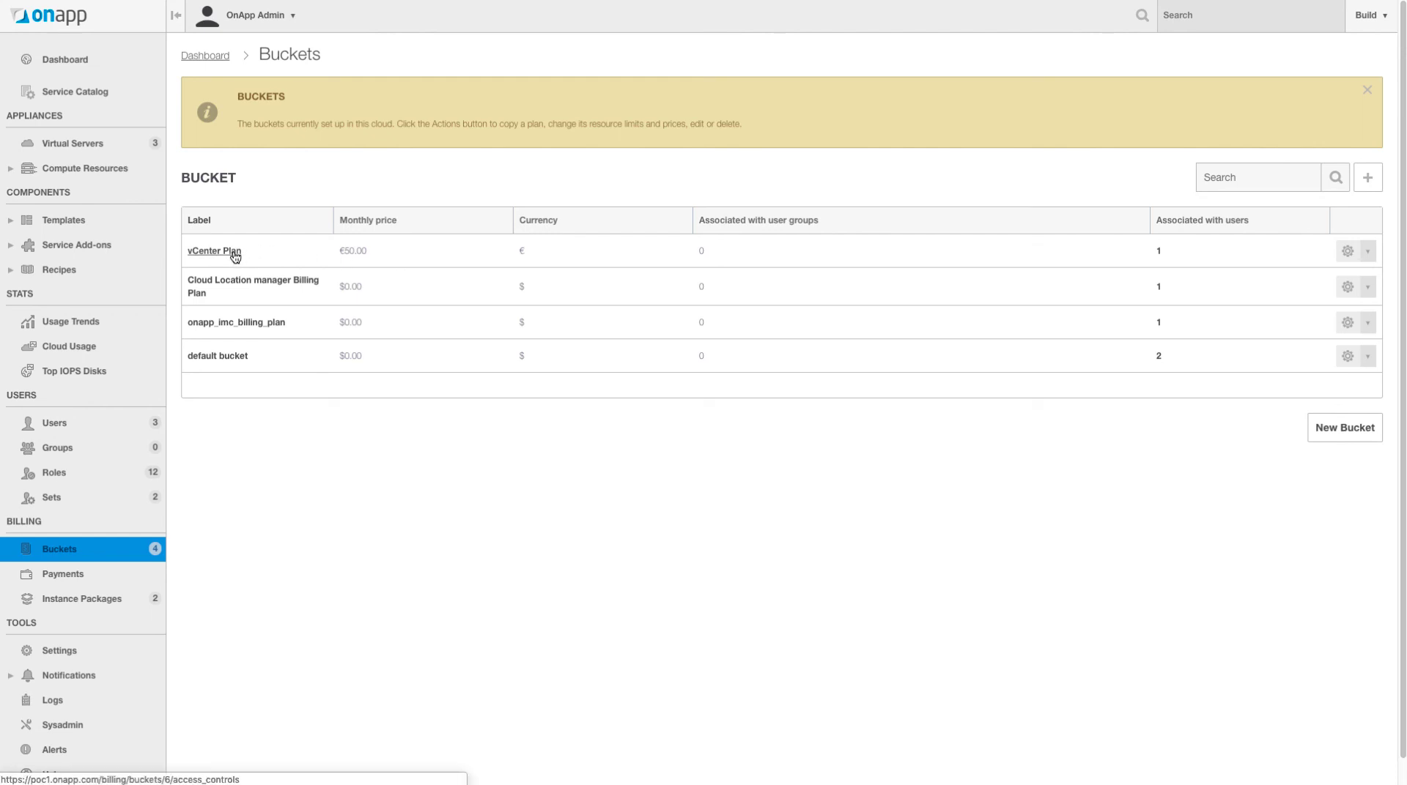
pyautogui.click(233, 253)
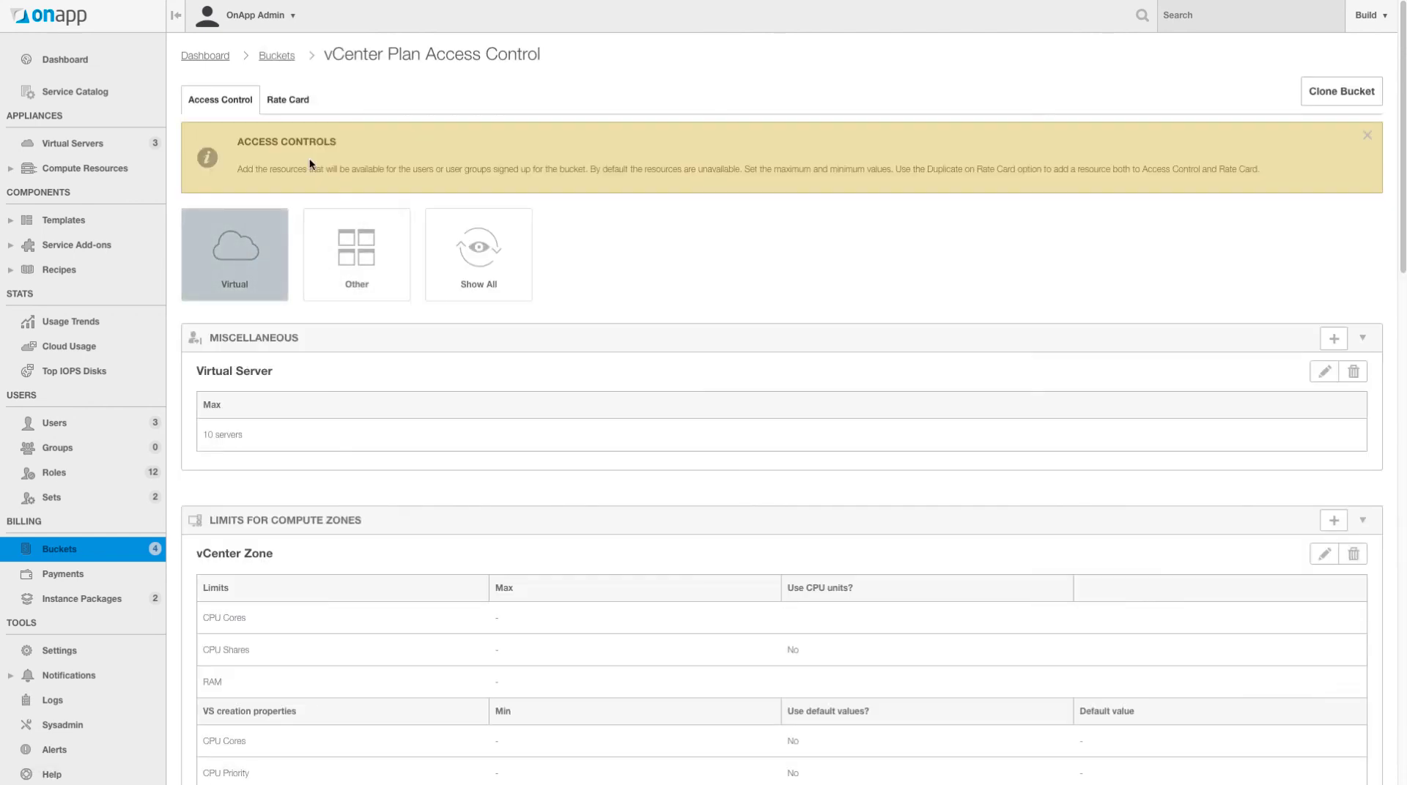
pyautogui.click(296, 106)
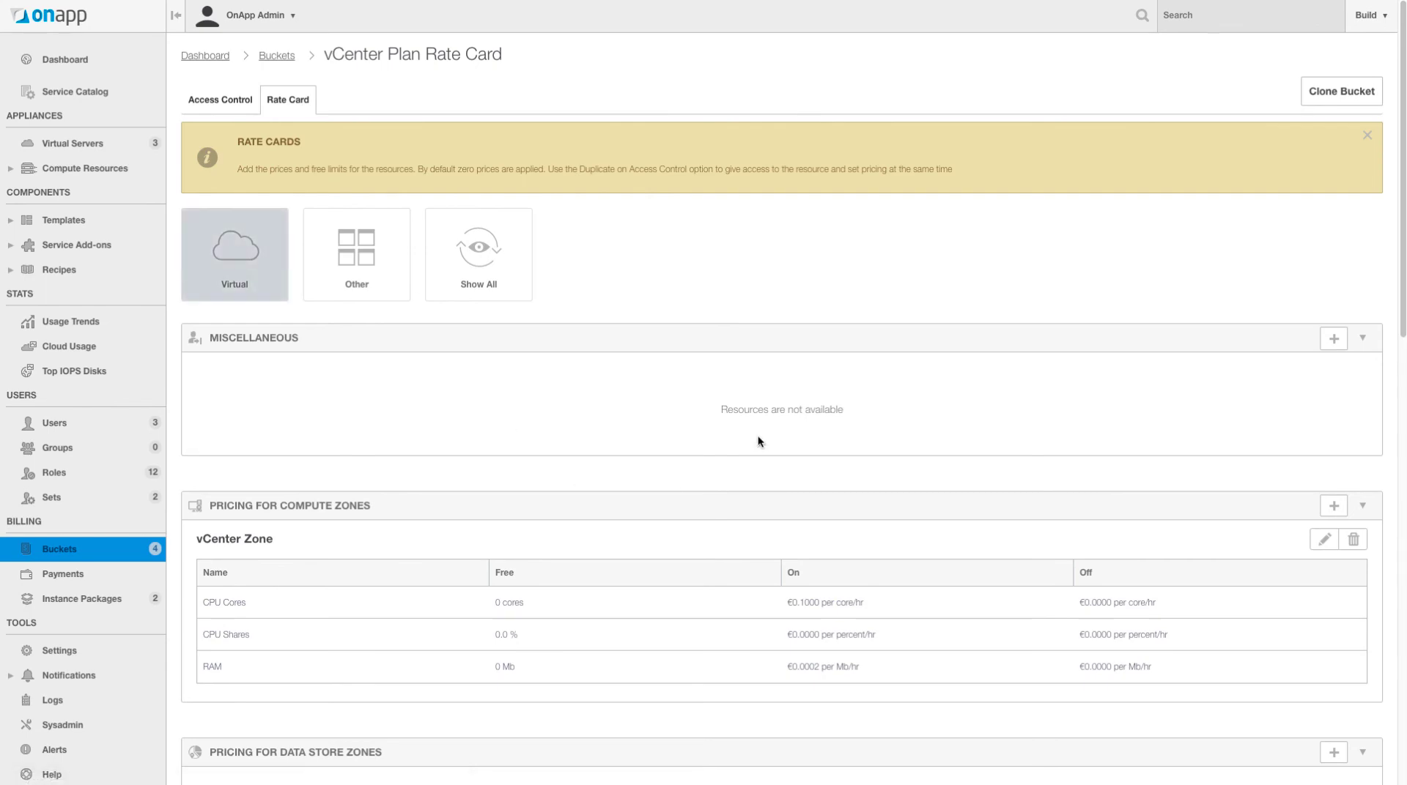
pyautogui.scroll(-3, 758, 436)
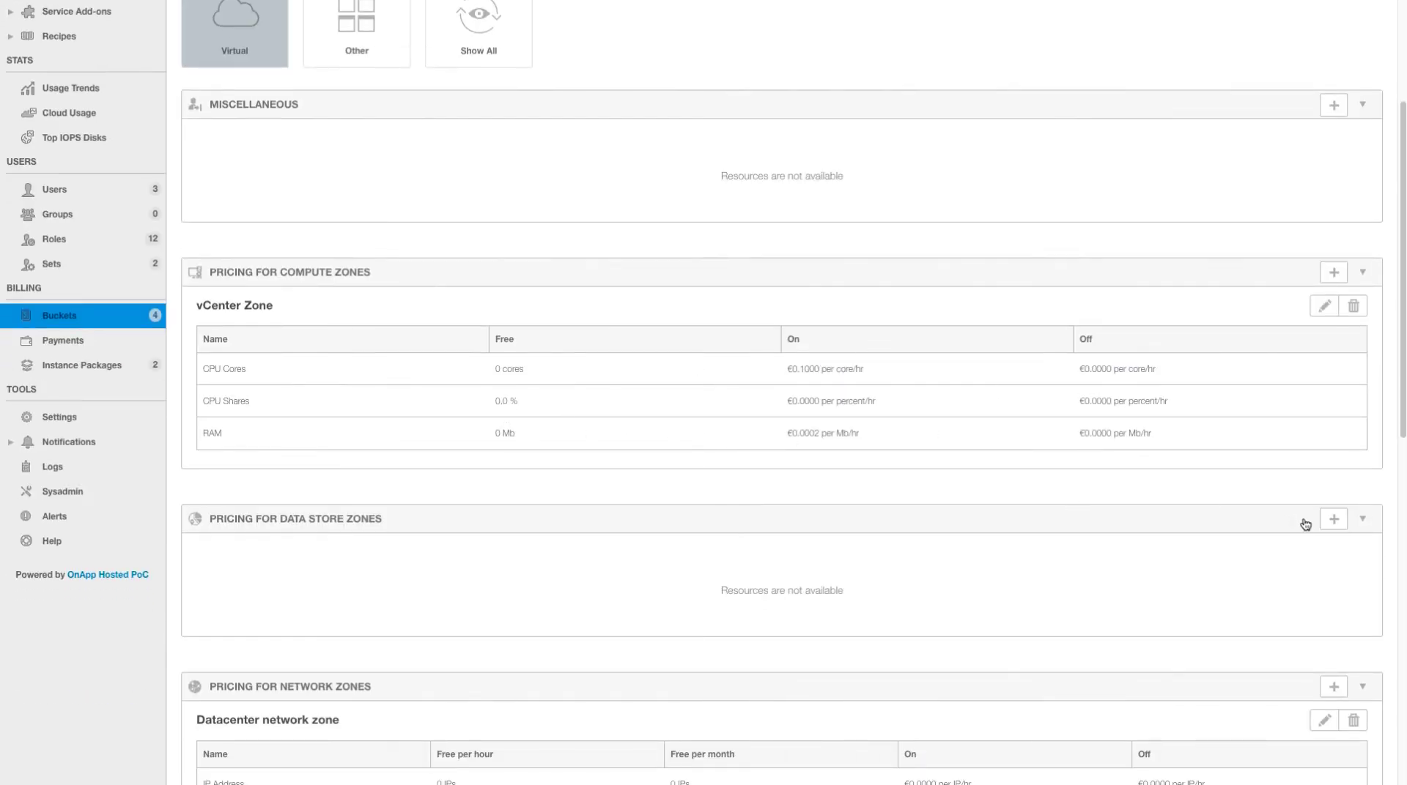
# - Add Fast Storage Zone to Data Store Zones pricing with default zero prices
pyautogui.click(1333, 518)
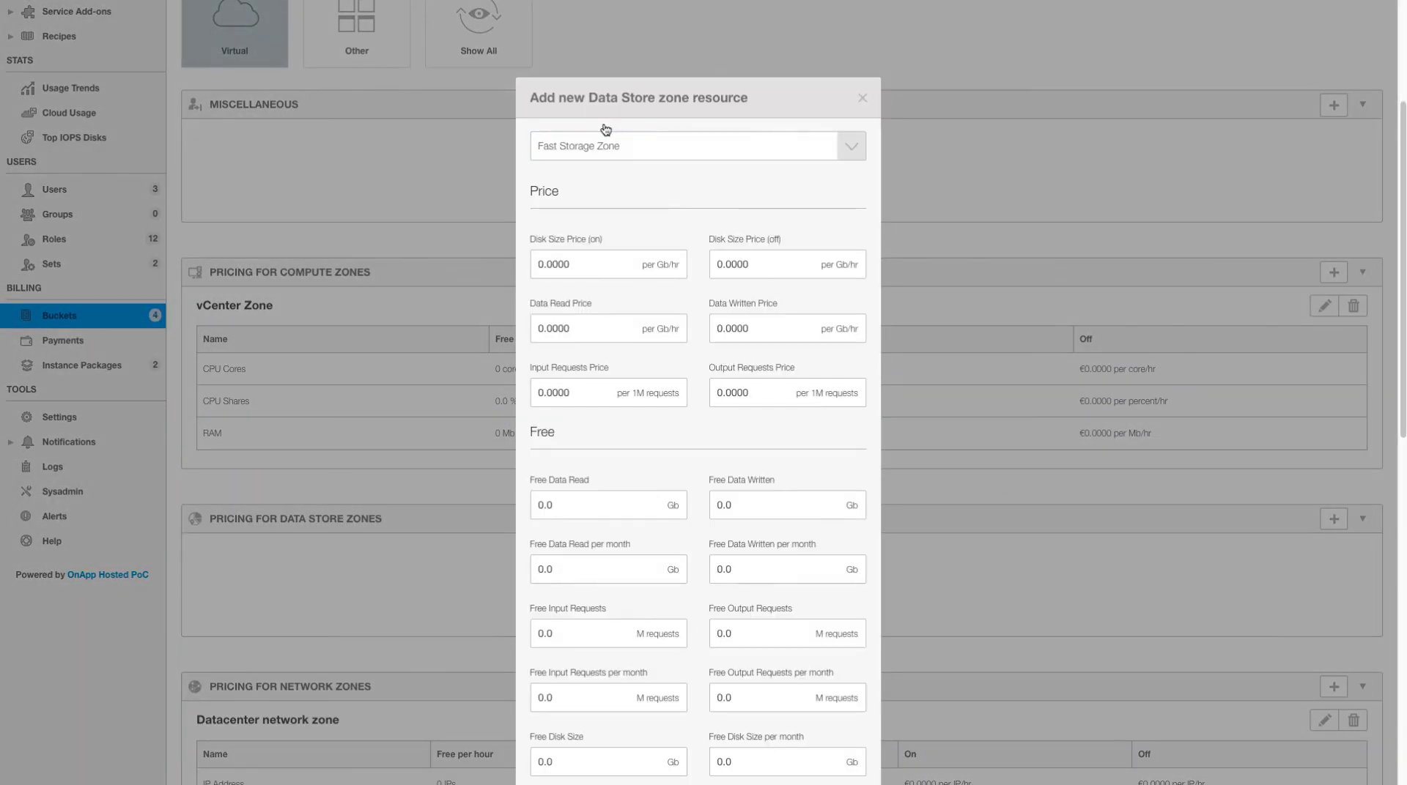
pyautogui.scroll(-10, 803, 450)
pyautogui.scroll(5, 804, 264)
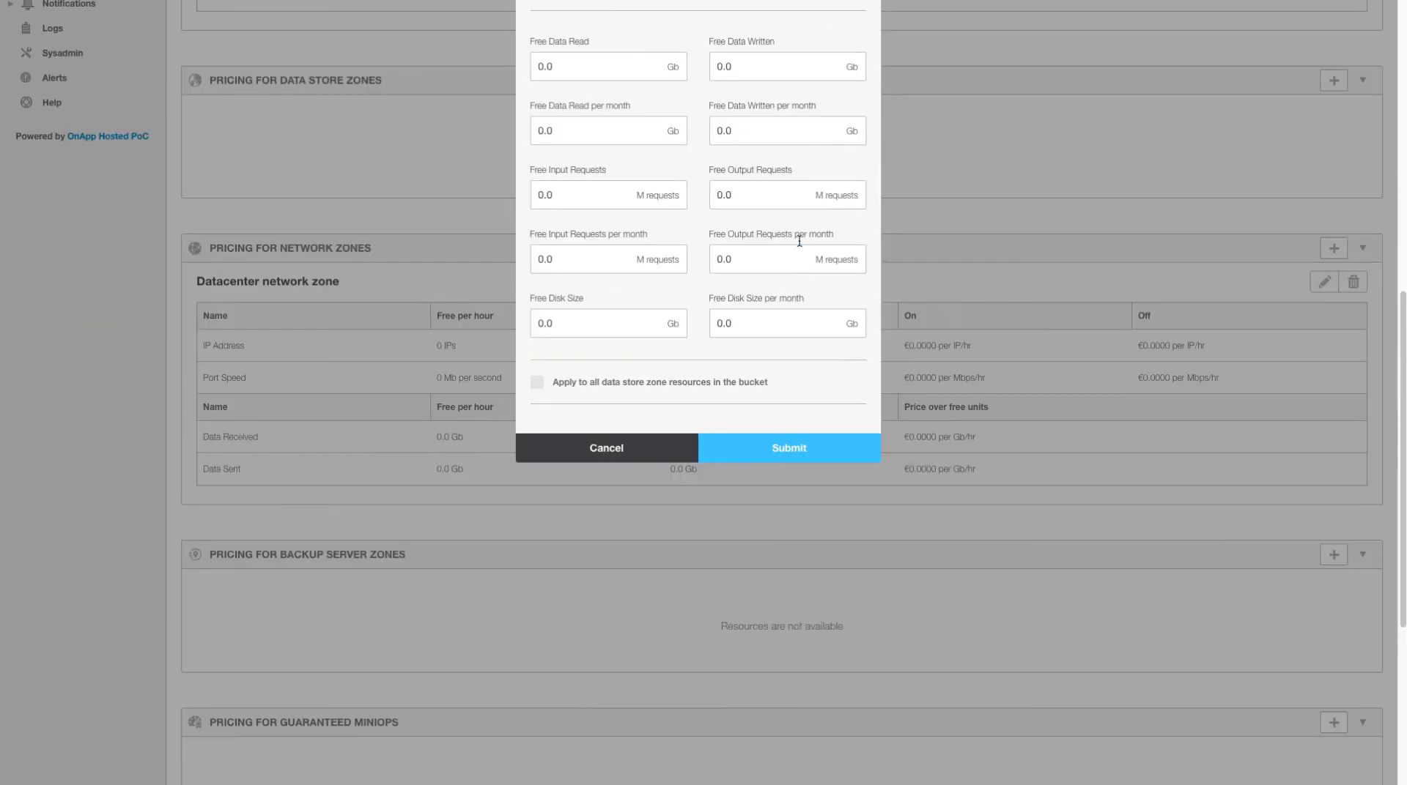
pyautogui.click(804, 447)
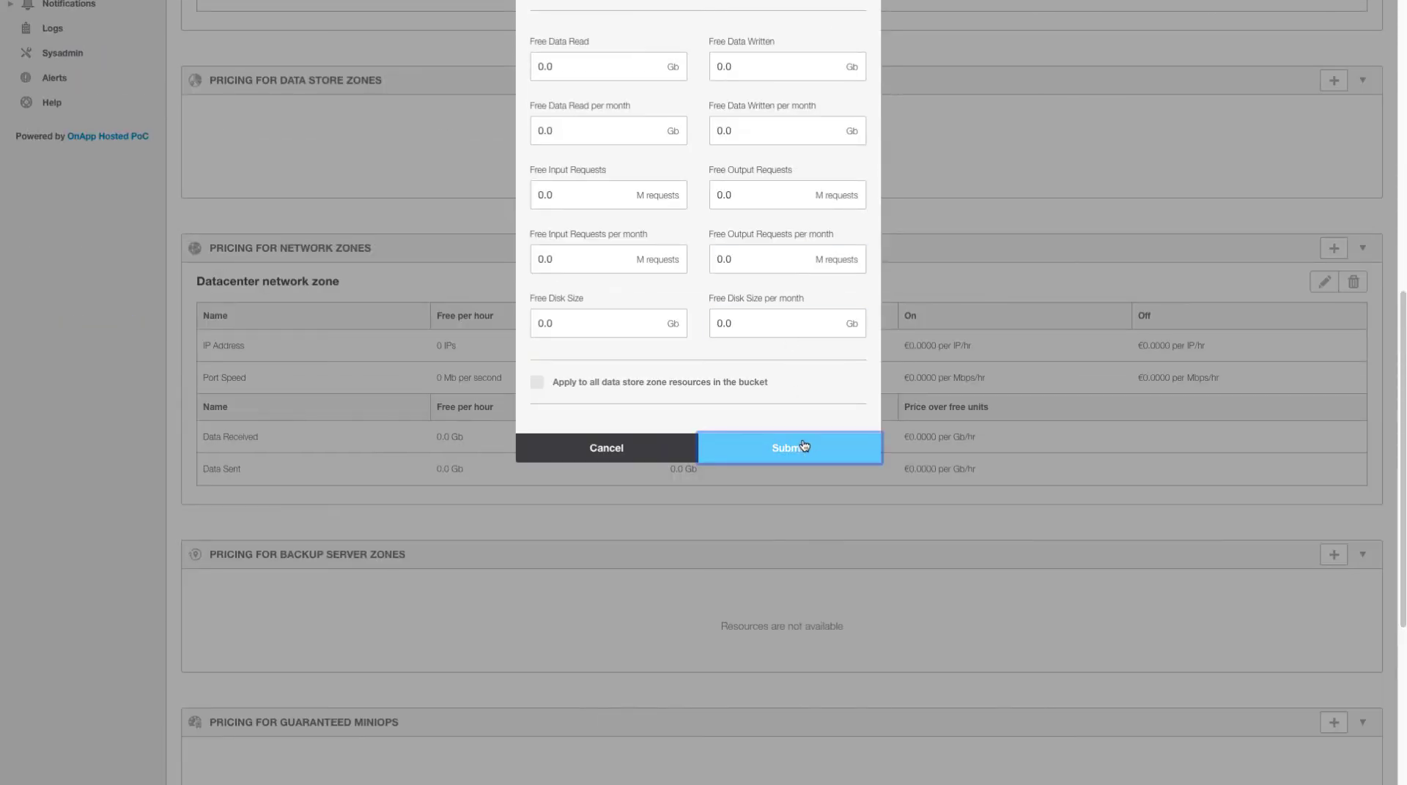
pyautogui.scroll(2, 694, 532)
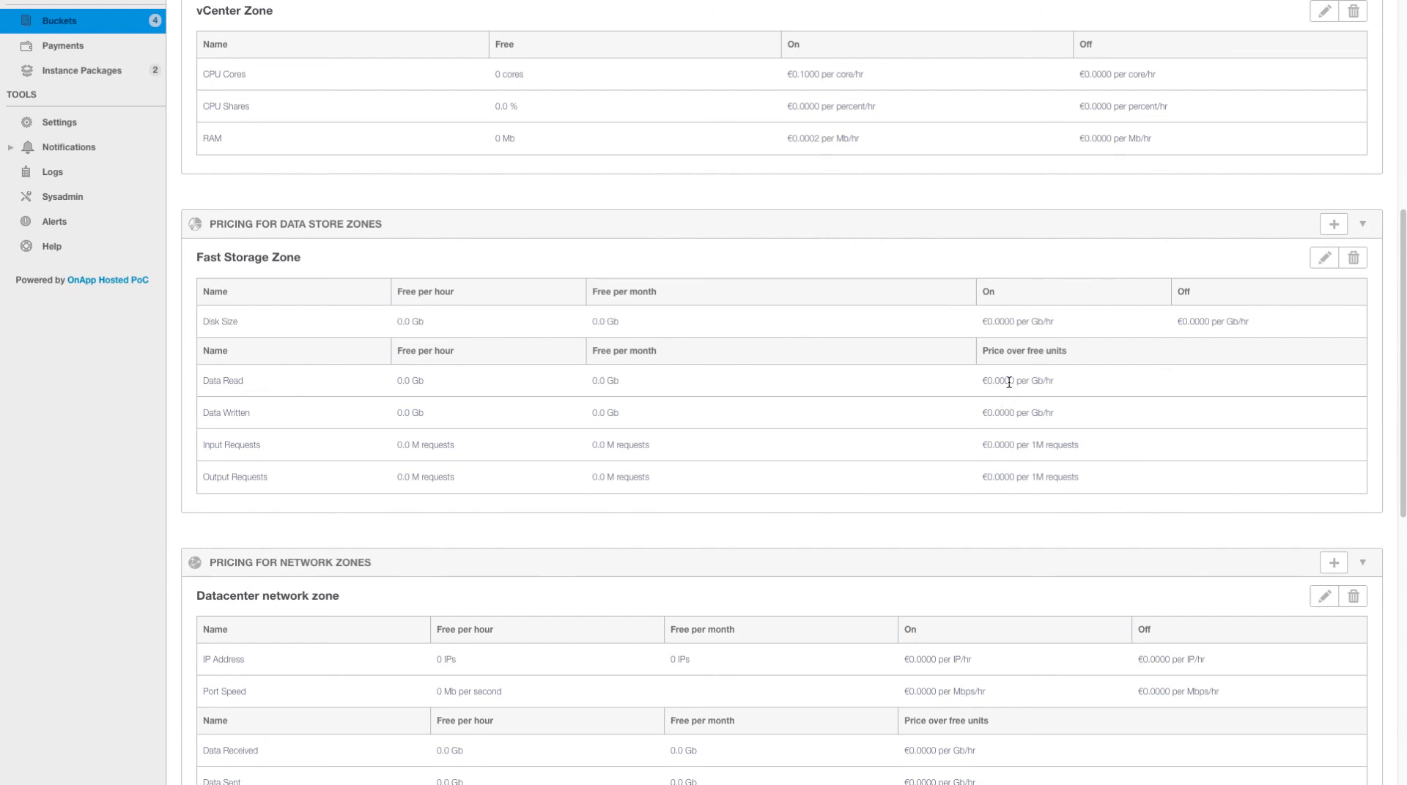
# - Review the vCenter Plan rate card sections, then go back to the dashboard
pyautogui.scroll(3, 1013, 385)
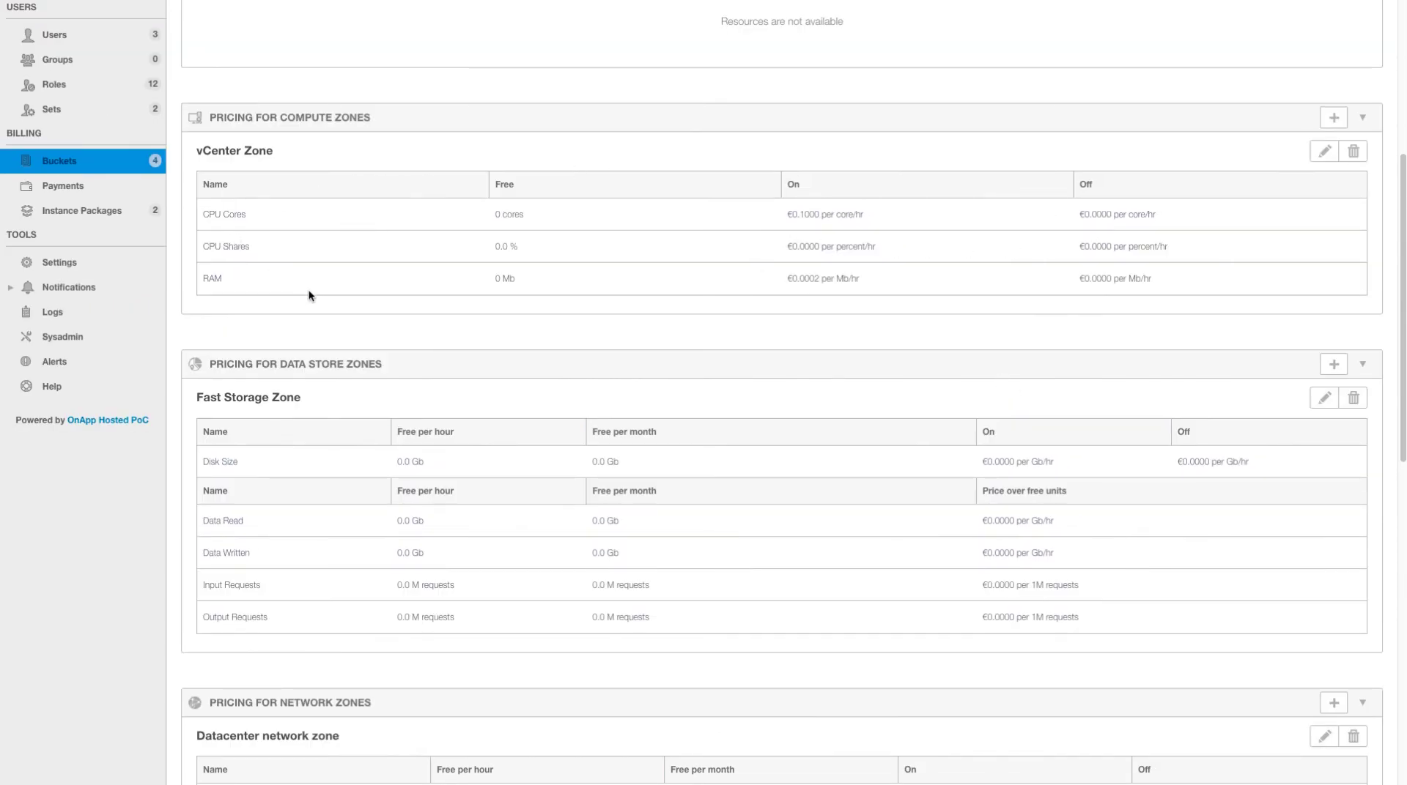
pyautogui.scroll(-3, 739, 469)
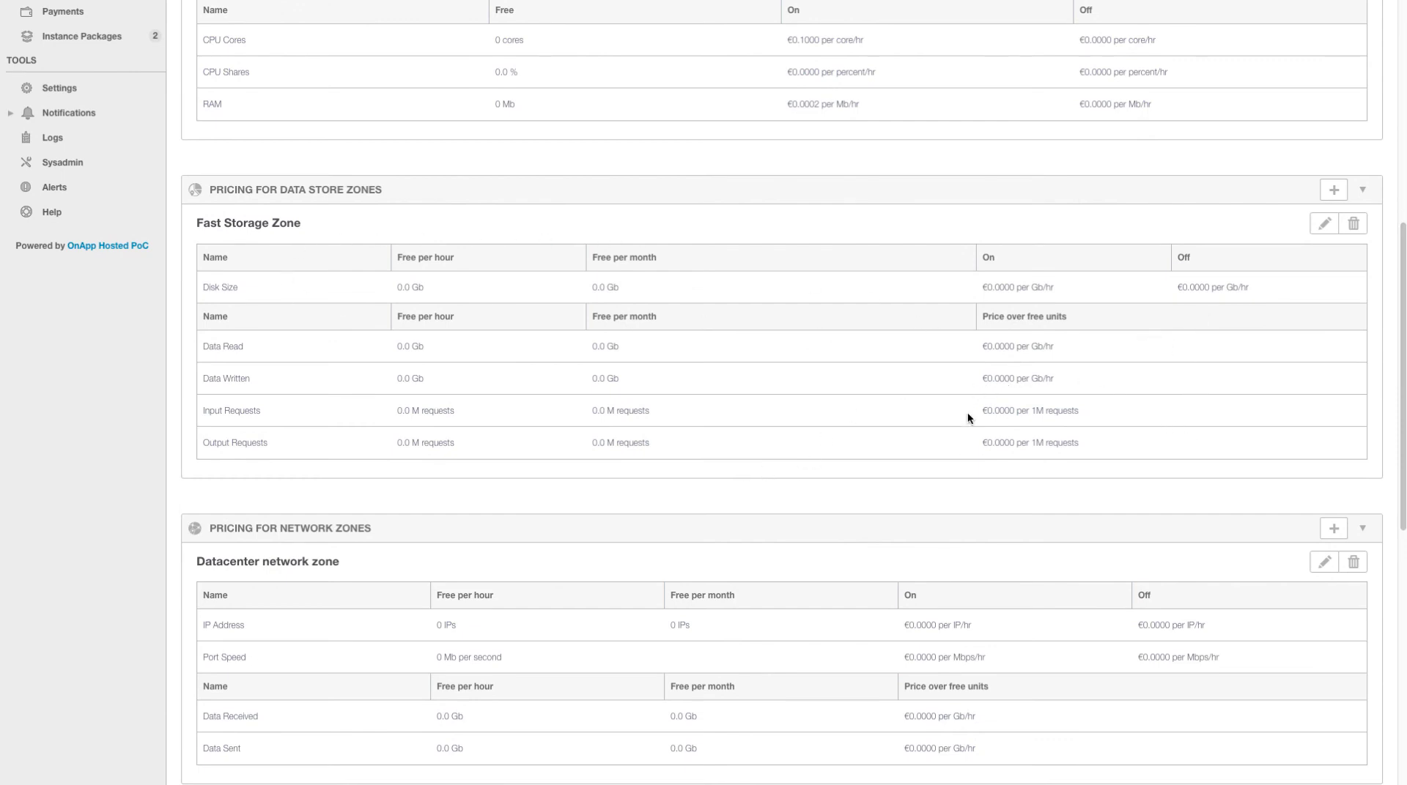
pyautogui.scroll(-3, 1073, 446)
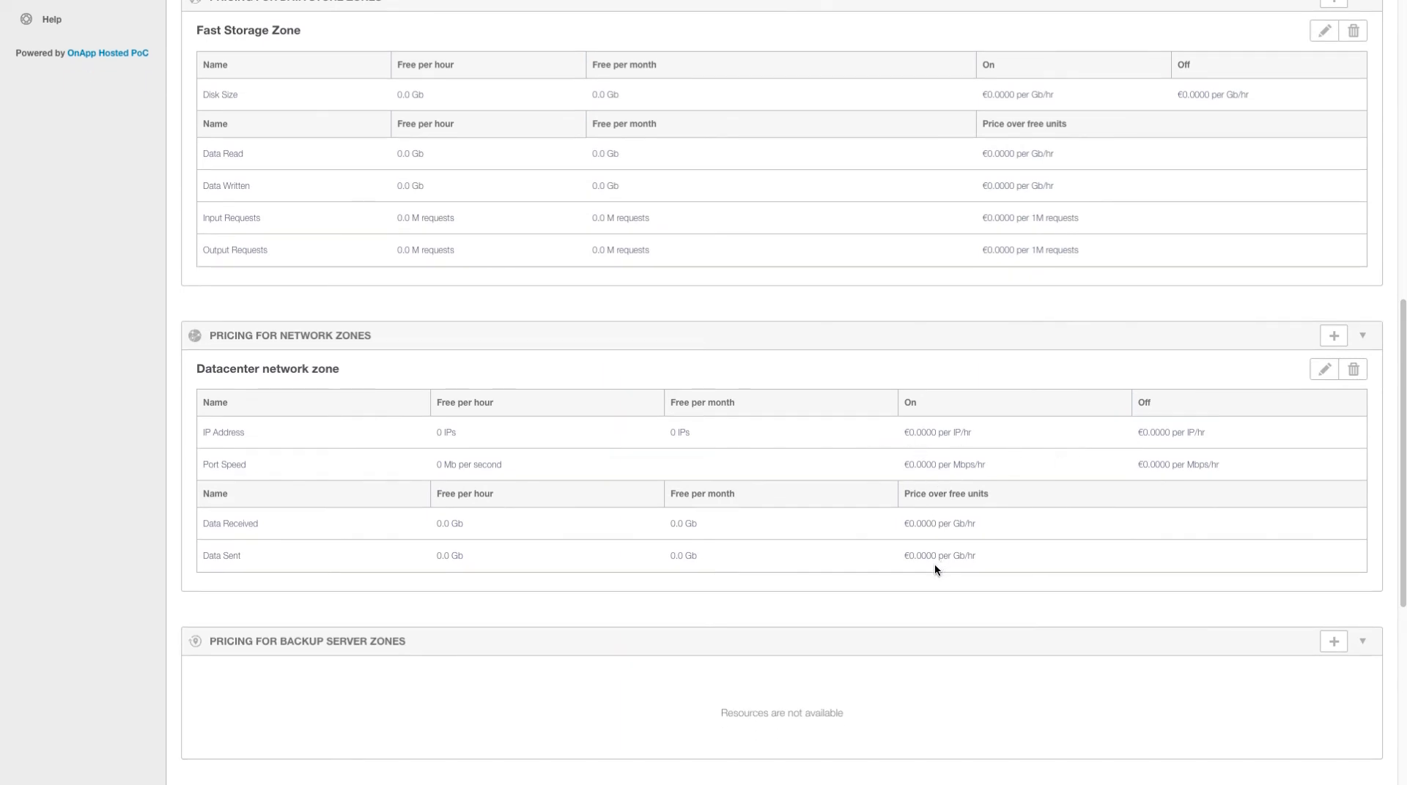
pyautogui.scroll(1, 927, 508)
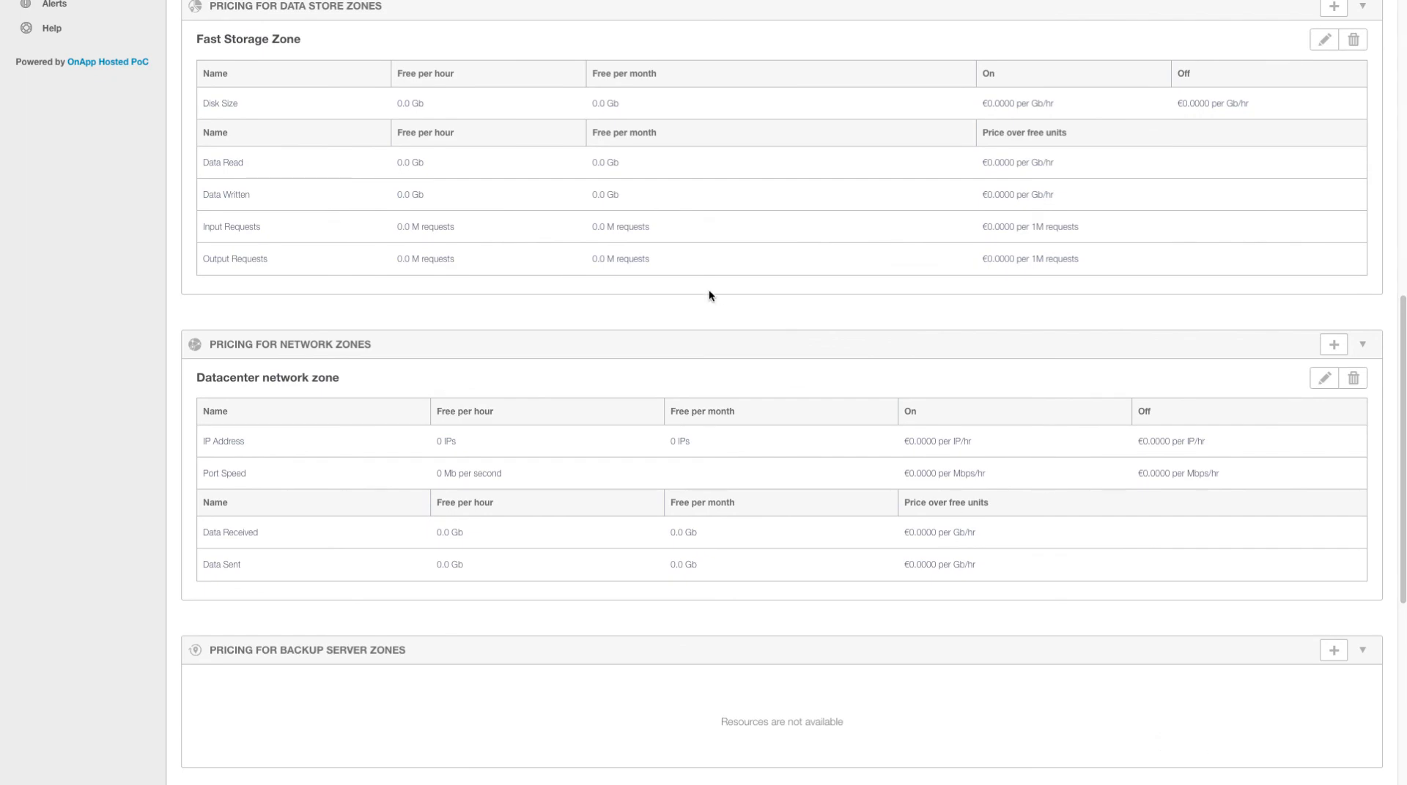
pyautogui.scroll(12, 611, 255)
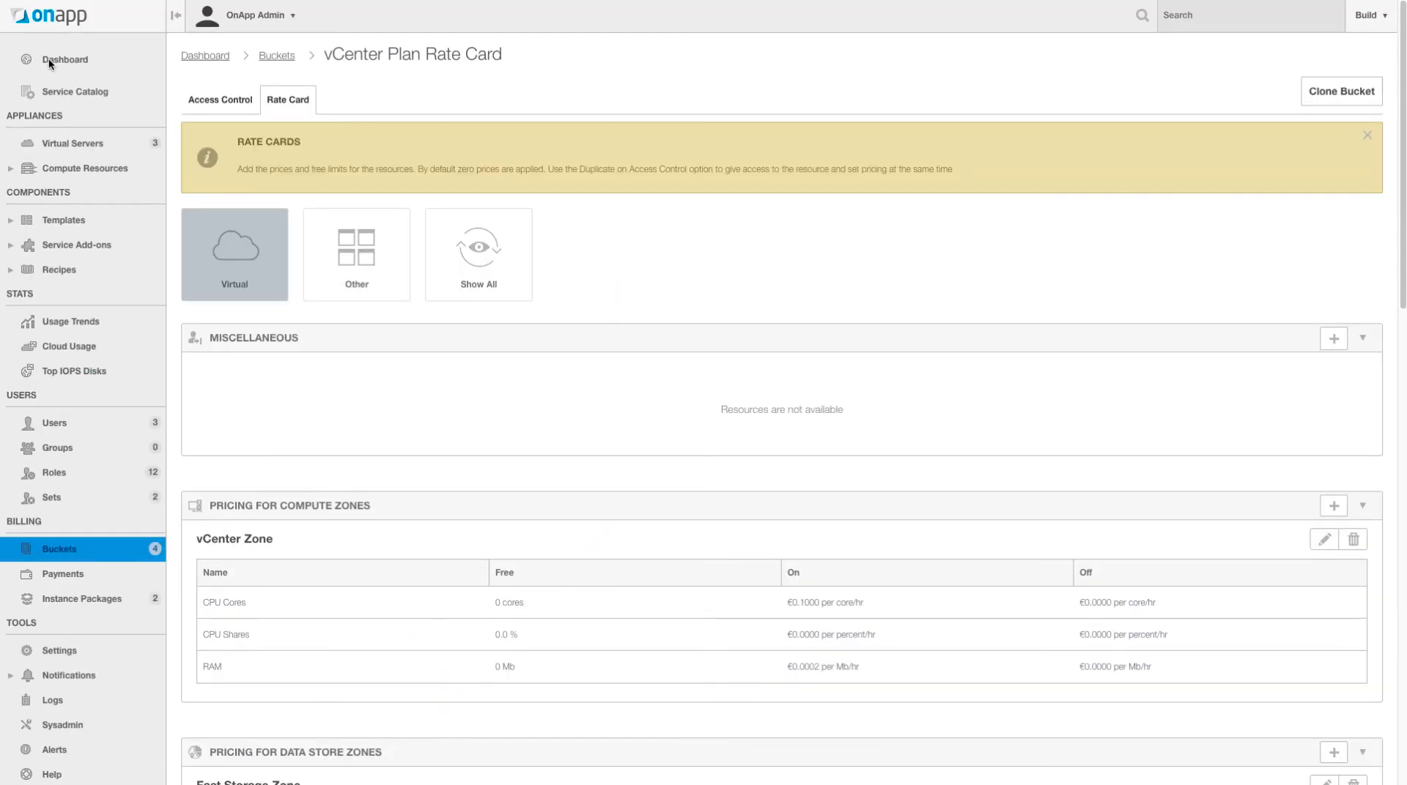
pyautogui.click(85, 67)
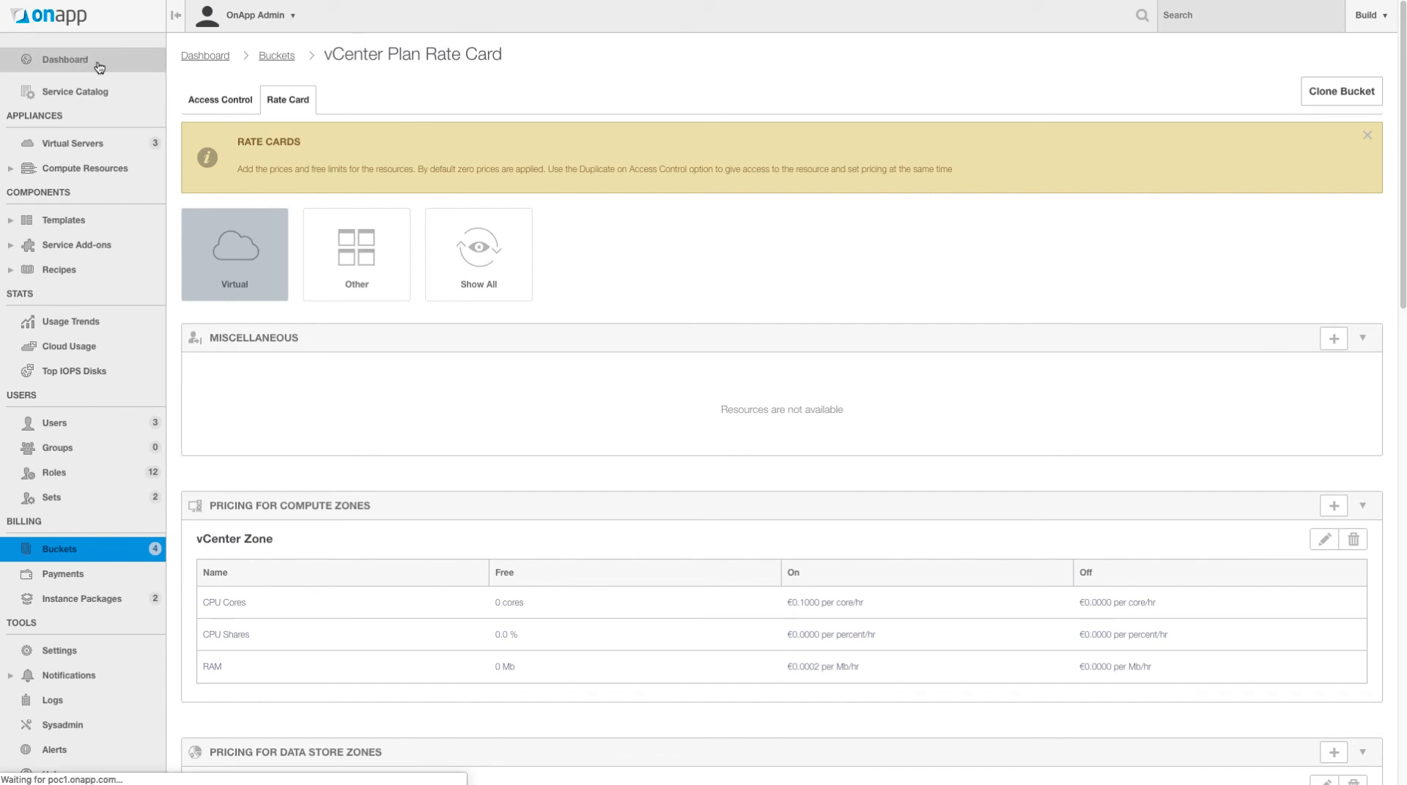